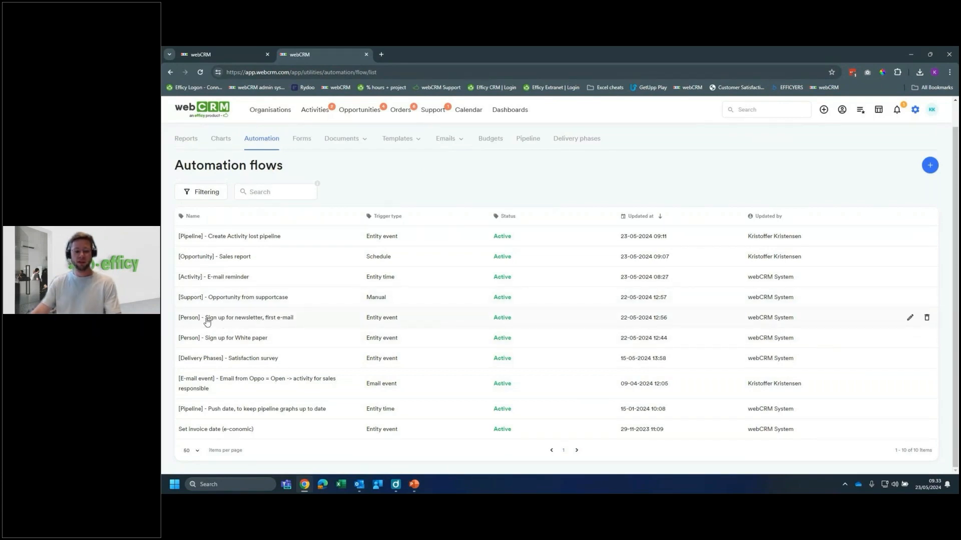
Open the "[Person] - Sign up for newsletter, first e-mail" automation flow and review its trigger settings
left_click(285, 322)
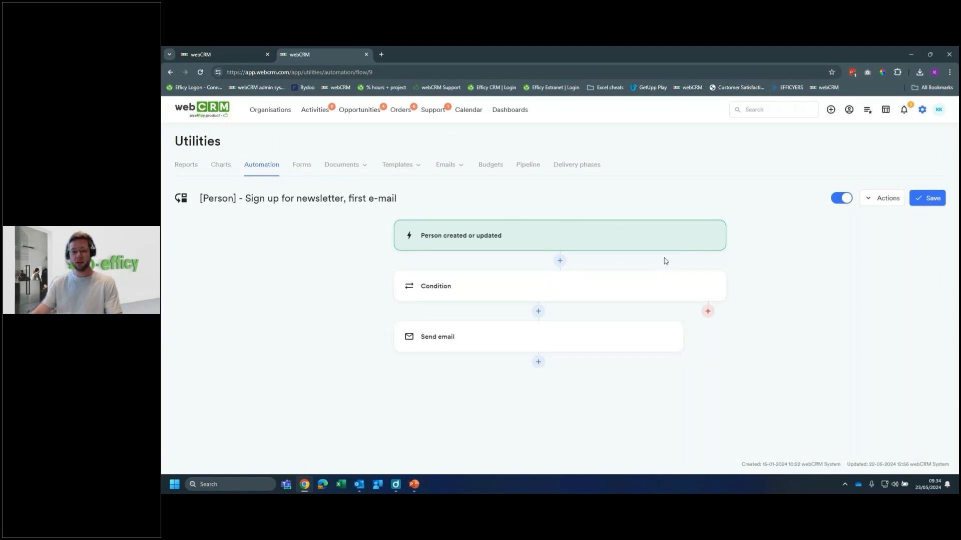
mouse_move(713, 239)
mouse_move(578, 225)
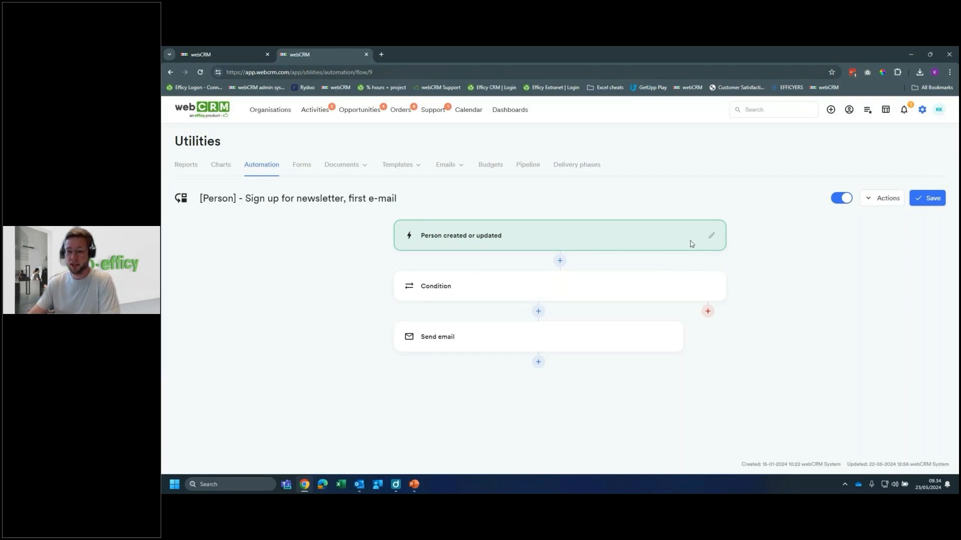
left_click(710, 238)
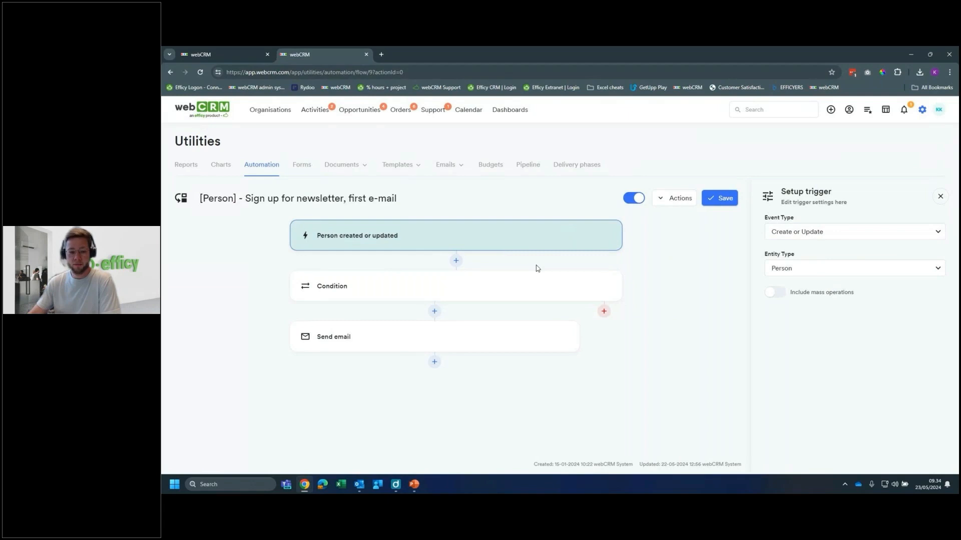
Review the newsletter flow's condition, including the options for its first data field, and the settings of its Send email action
mouse_move(593, 298)
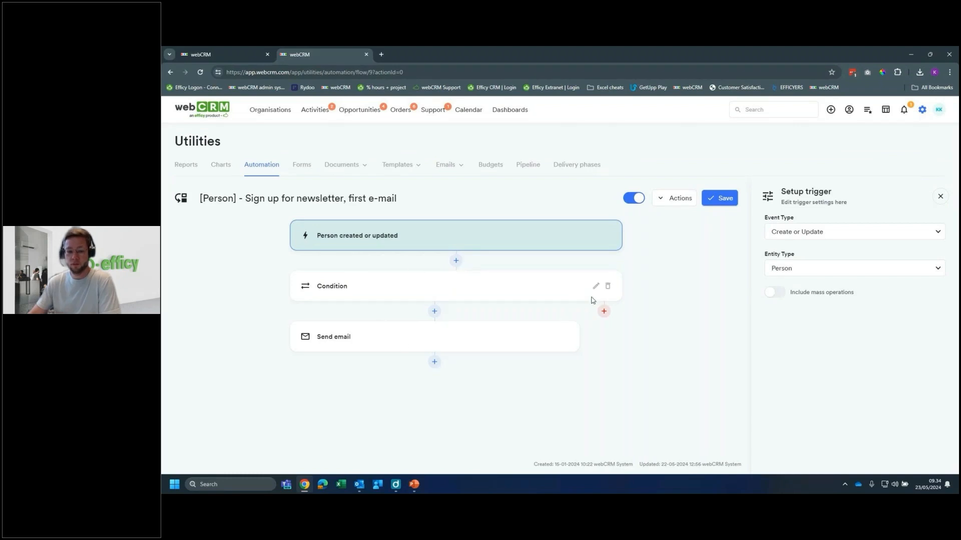
left_click(595, 288)
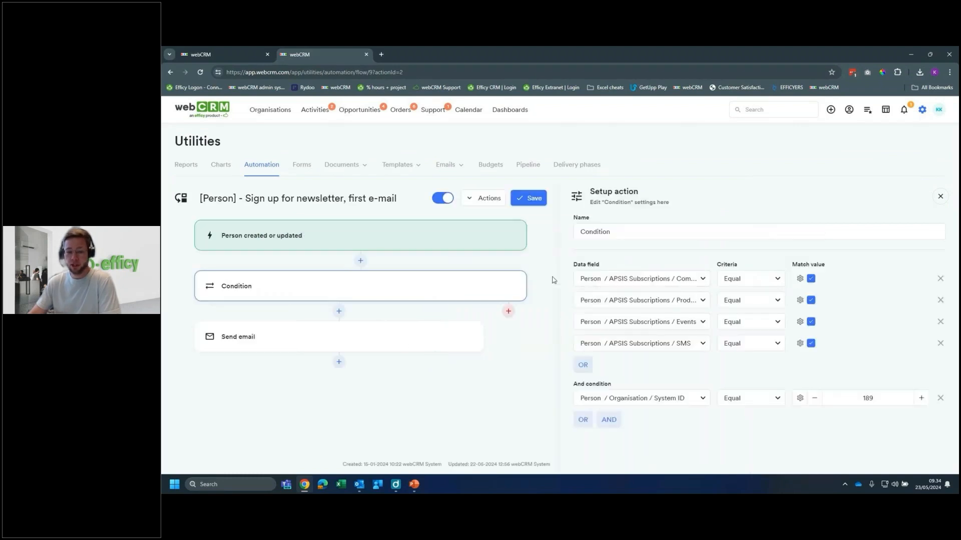
left_click(695, 280)
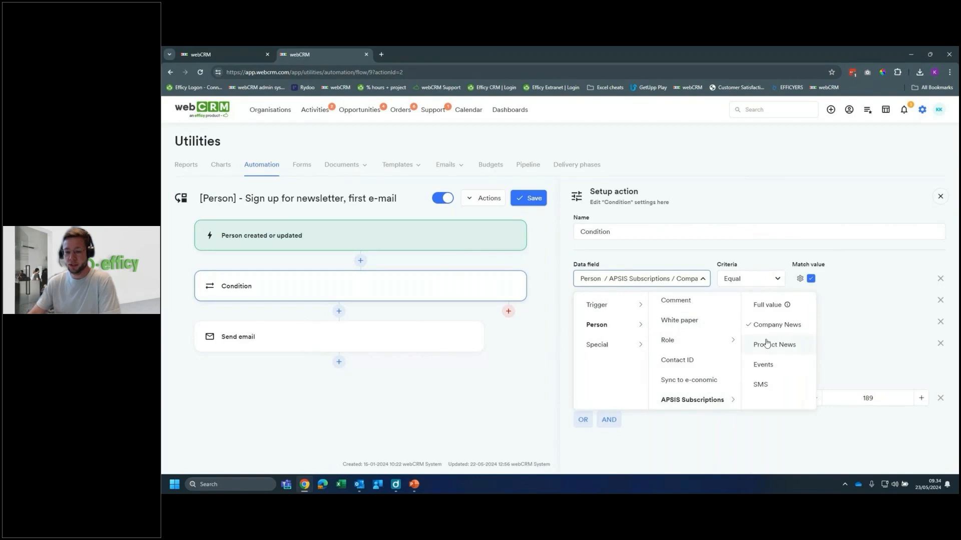
left_click(675, 279)
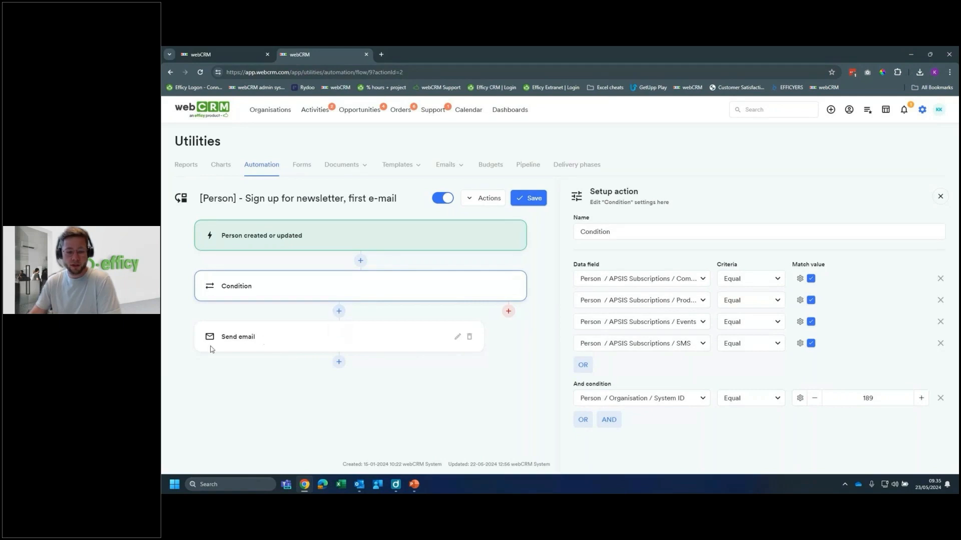
left_click(457, 337)
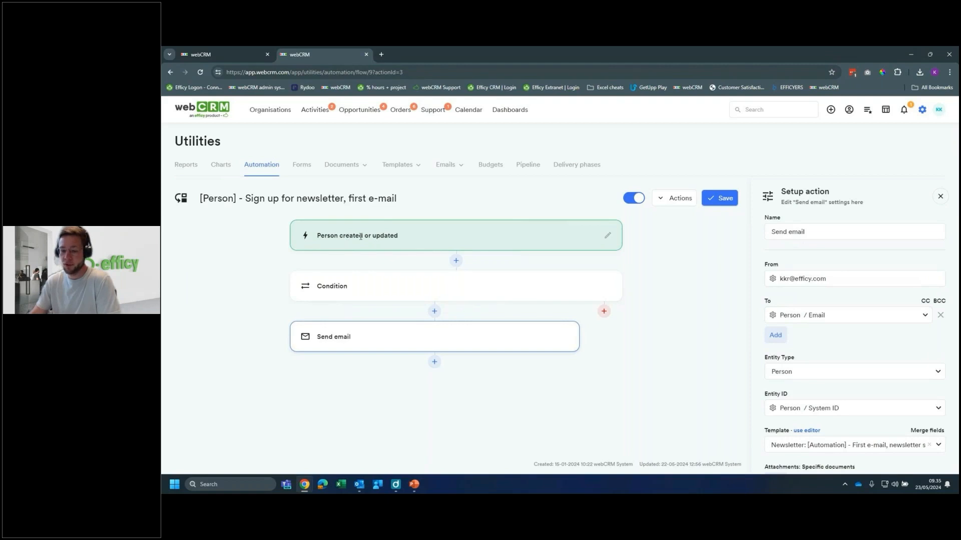
scroll(858, 299, "down", 2)
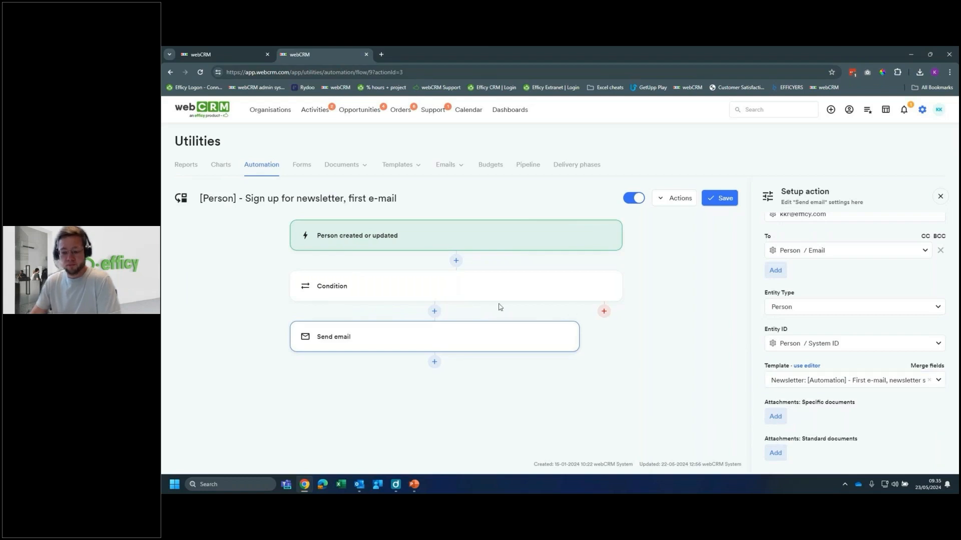
Open the email template "[Automation] - First e-mail, newsletter sign up" and examine its content
left_click(401, 165)
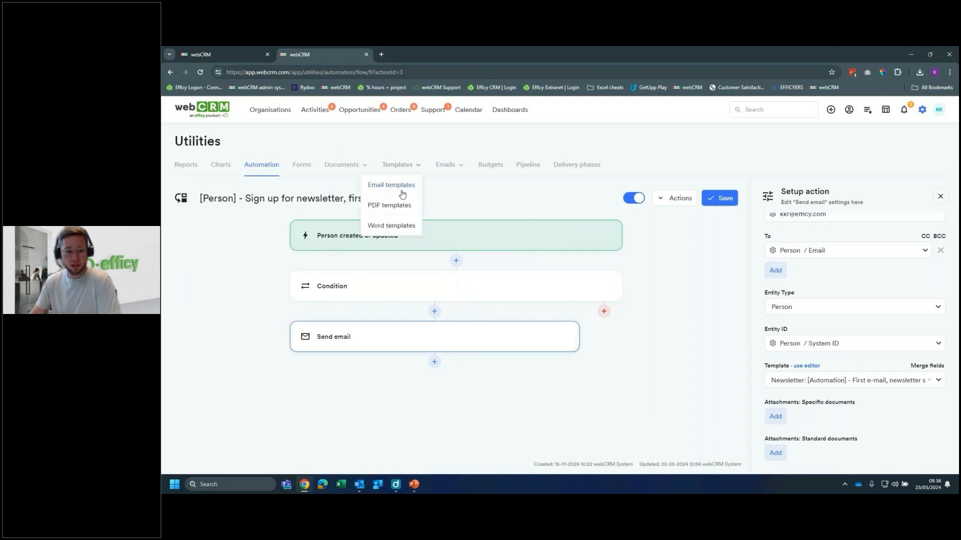
left_click(402, 187)
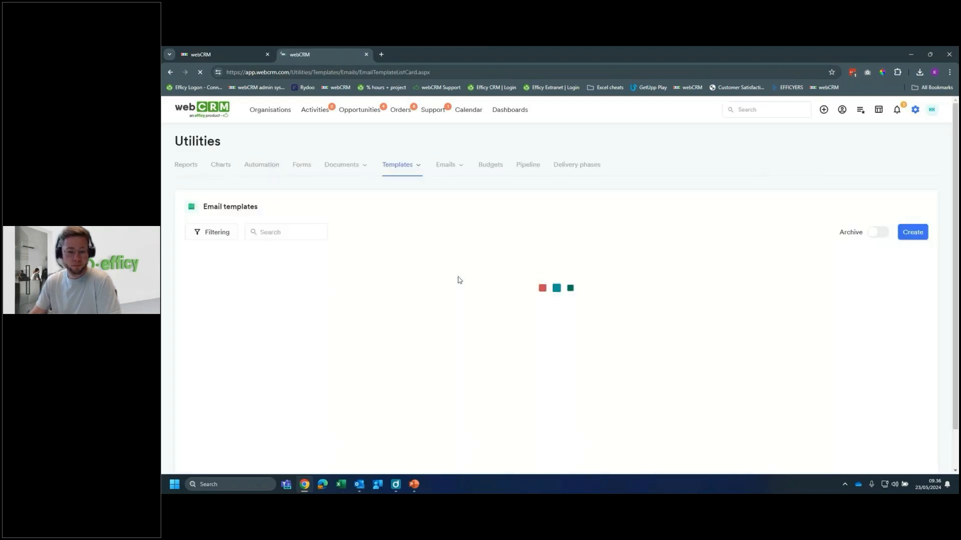
scroll(471, 300, "down", 1)
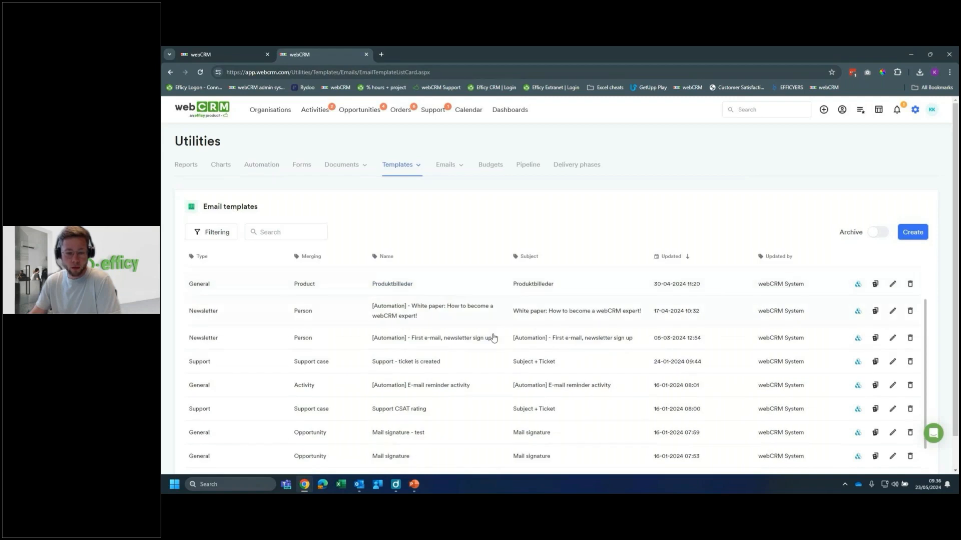
left_click(892, 338)
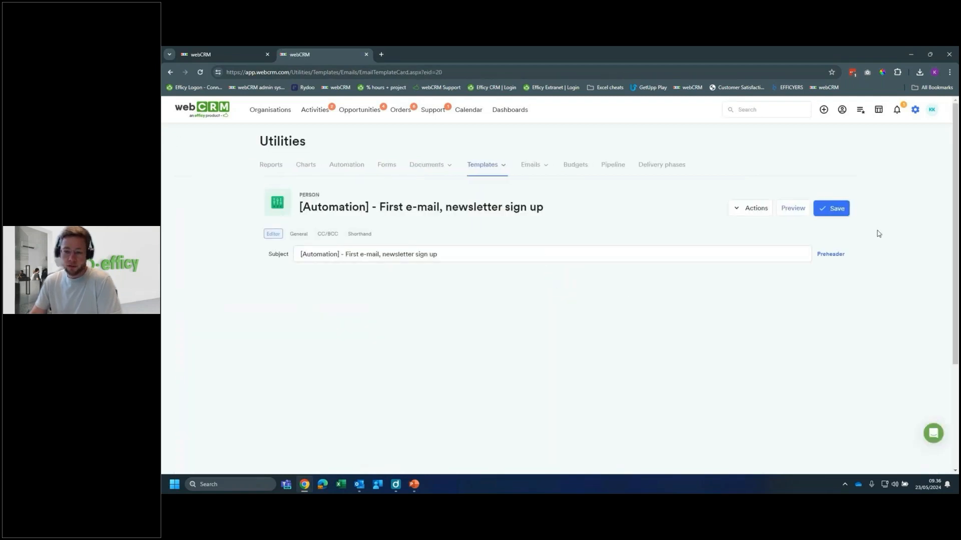
scroll(877, 232, "down", 2)
scroll(879, 233, "down", 1)
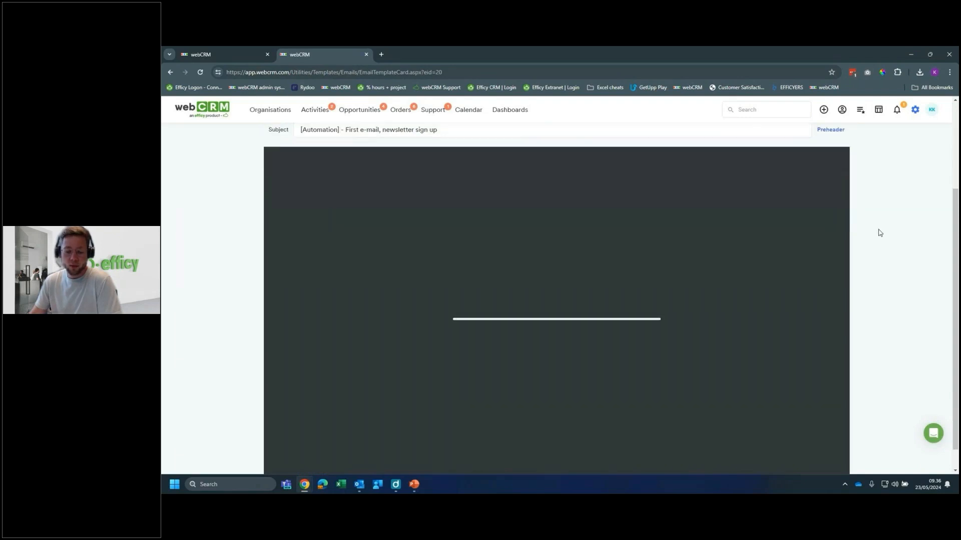
scroll(510, 200, "up", 2)
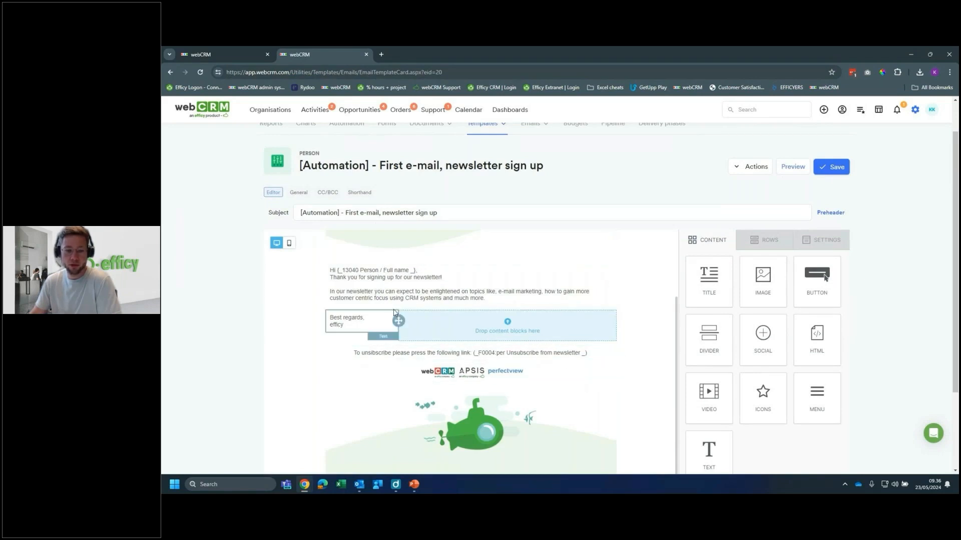
scroll(391, 305, "up", 2)
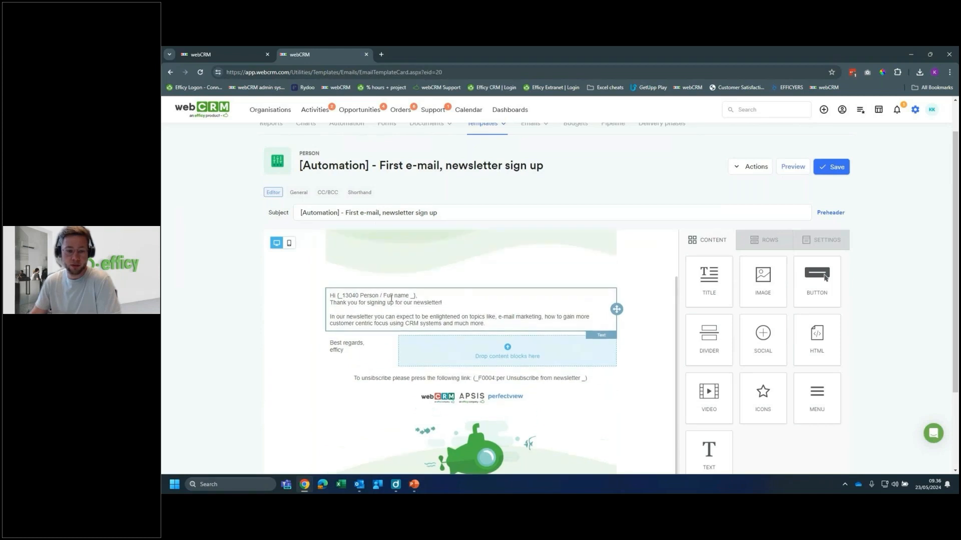
scroll(363, 242, "up", 3)
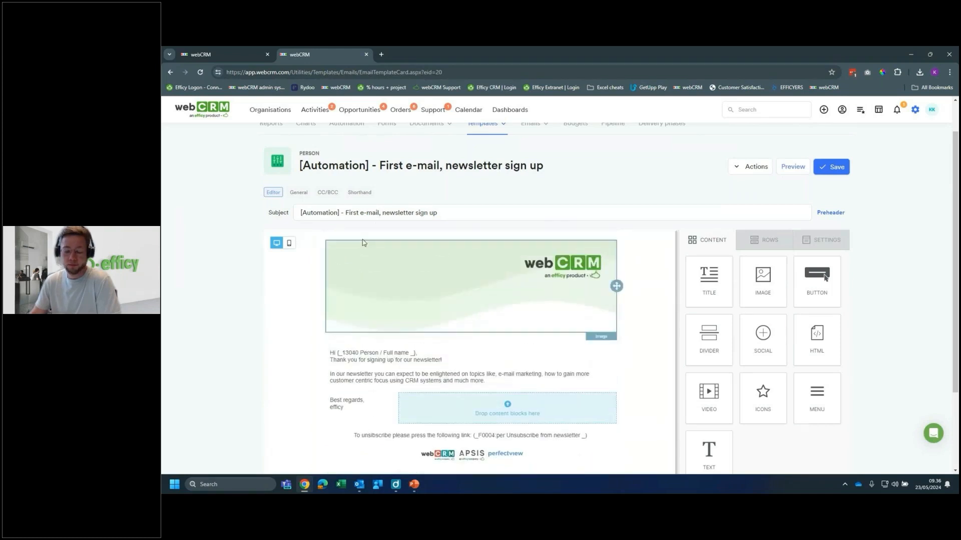
Open the "[Person] - Sign up for White paper" automation flow and review its second condition and Send email action
left_click(346, 164)
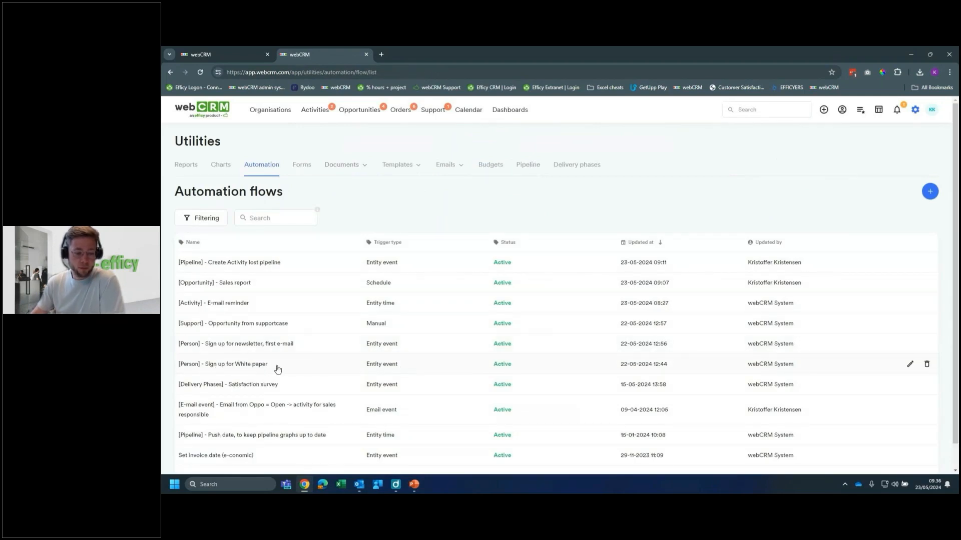
left_click(384, 370)
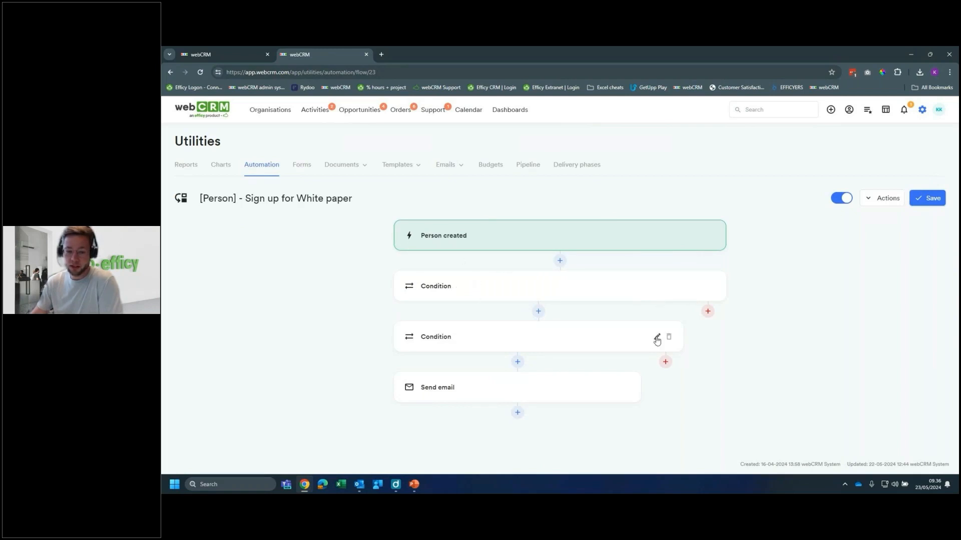
left_click(656, 337)
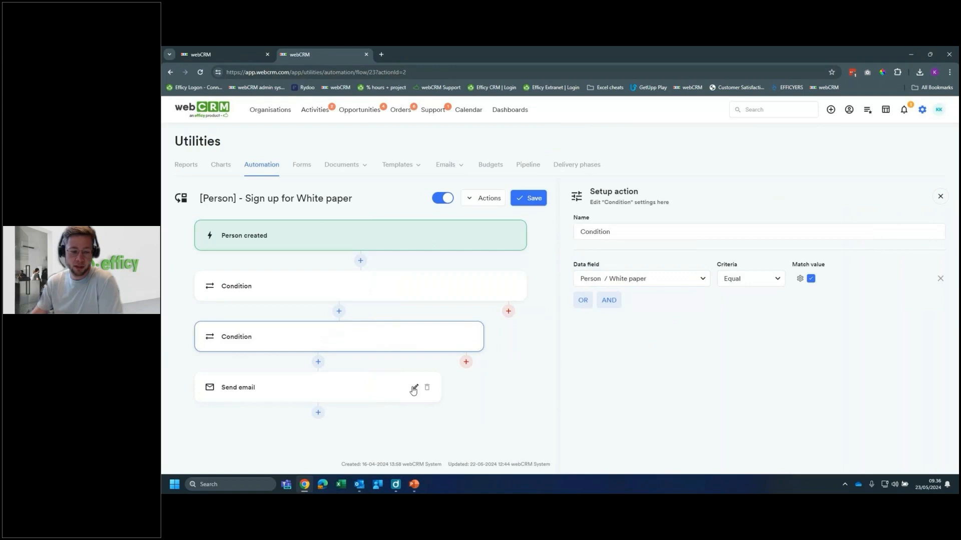
left_click(414, 388)
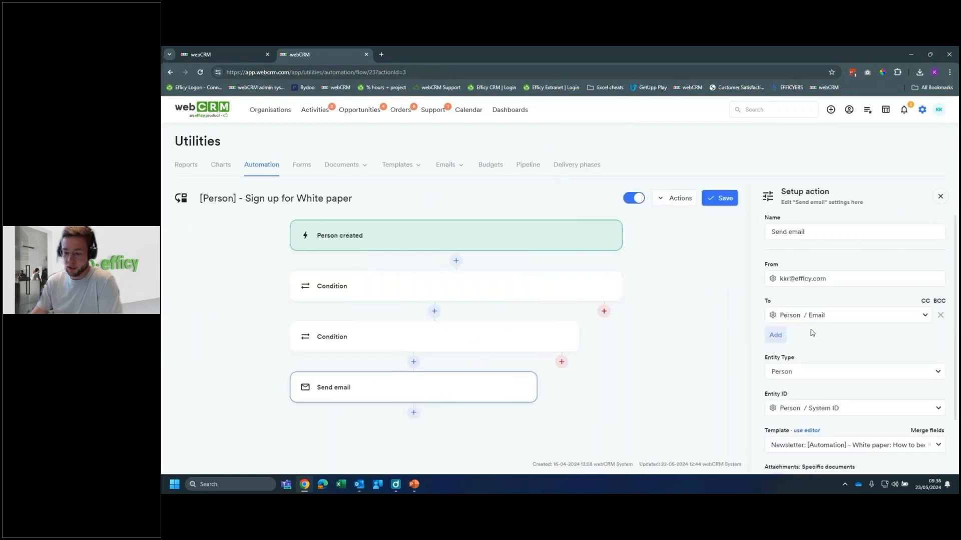
scroll(898, 415, "down", 1)
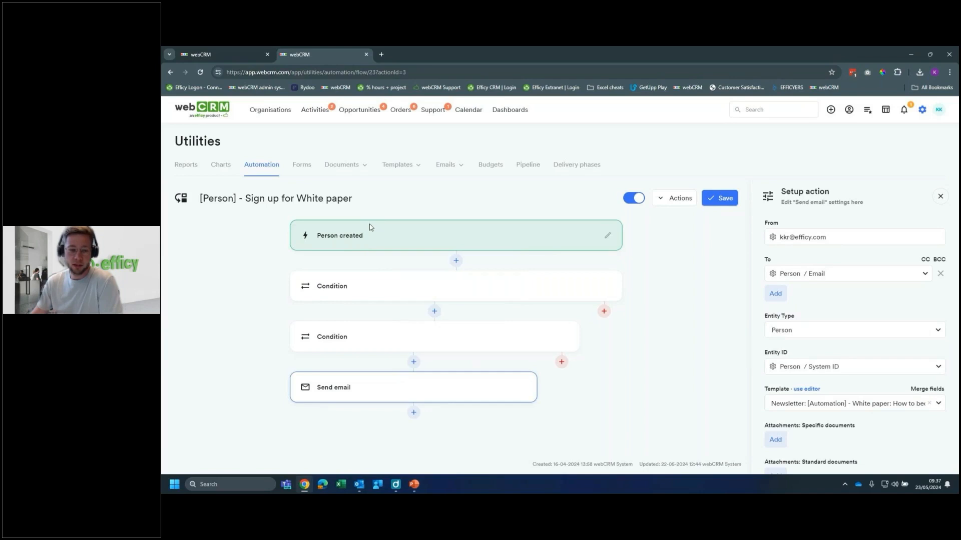
Open the "[Activity] - E-mail reminder" automation flow and review its trigger and condition settings
left_click(262, 165)
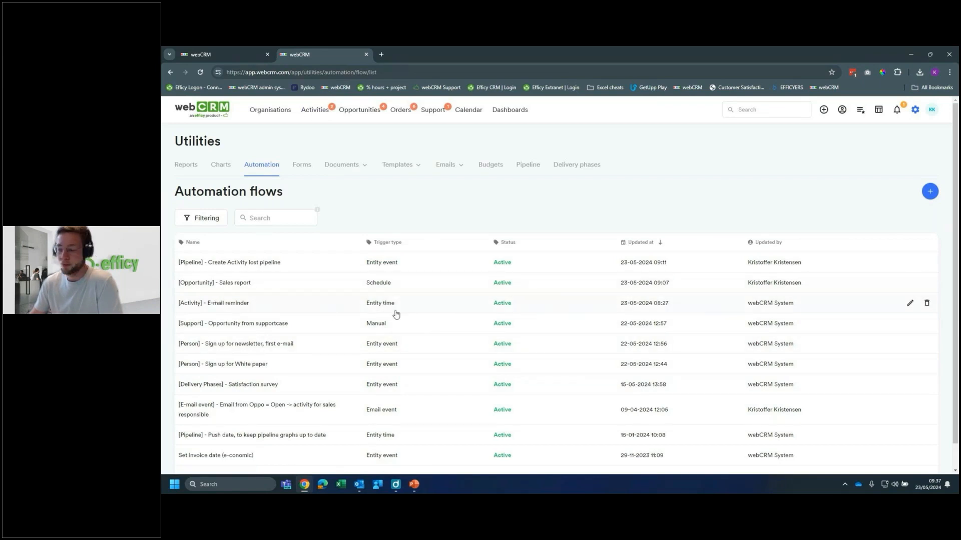
left_click(414, 310)
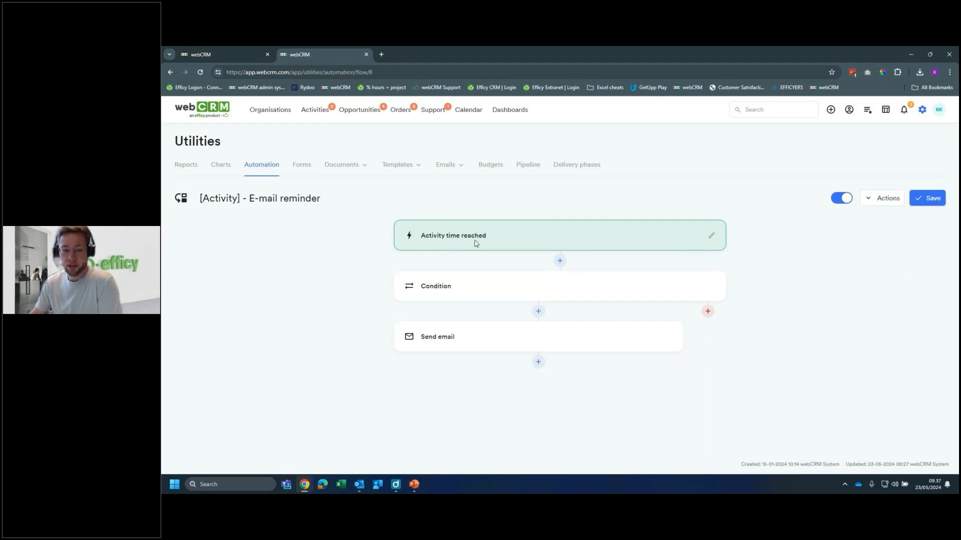
left_click(712, 238)
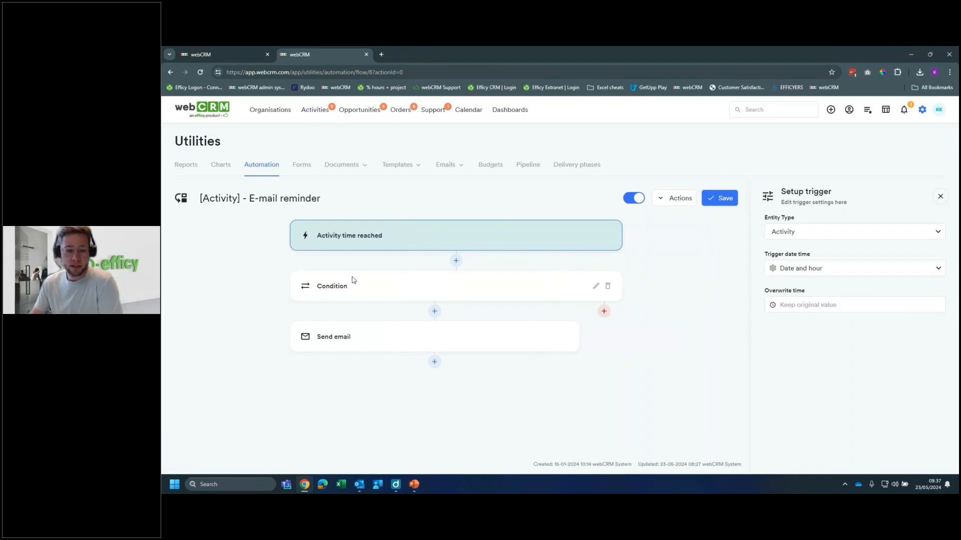
left_click(596, 285)
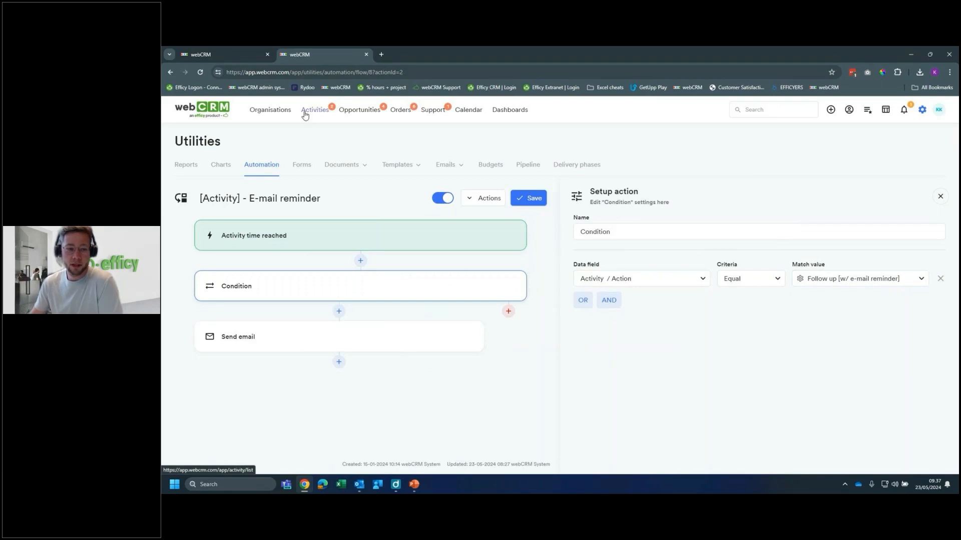
Search the CRM for "webcrm" and open the organisation WEBCRM A/S
left_click(742, 113)
type("webcr")
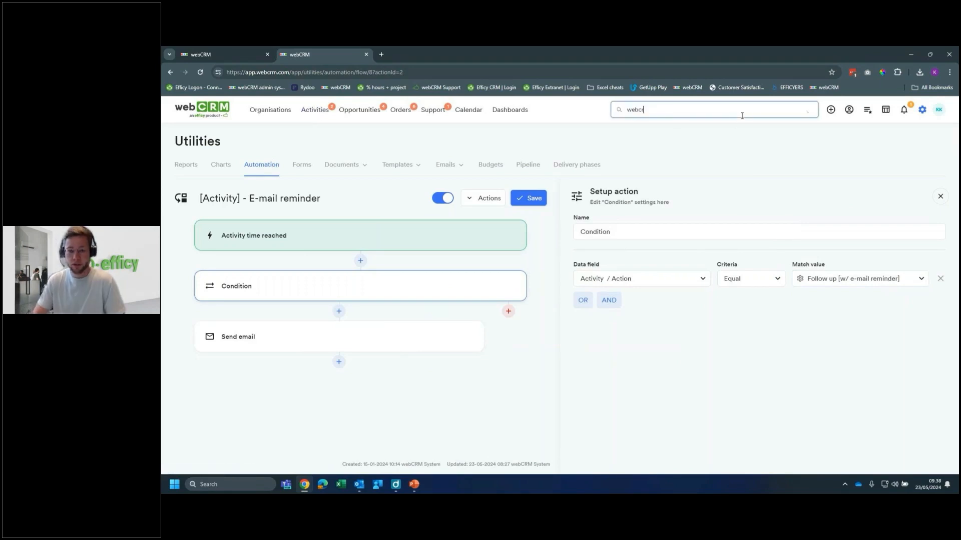
type("m")
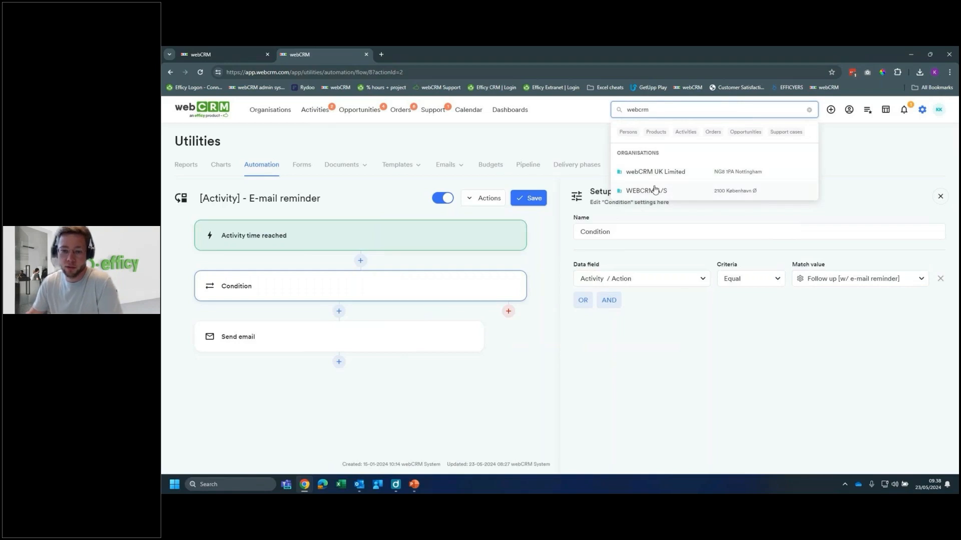
left_click(654, 190)
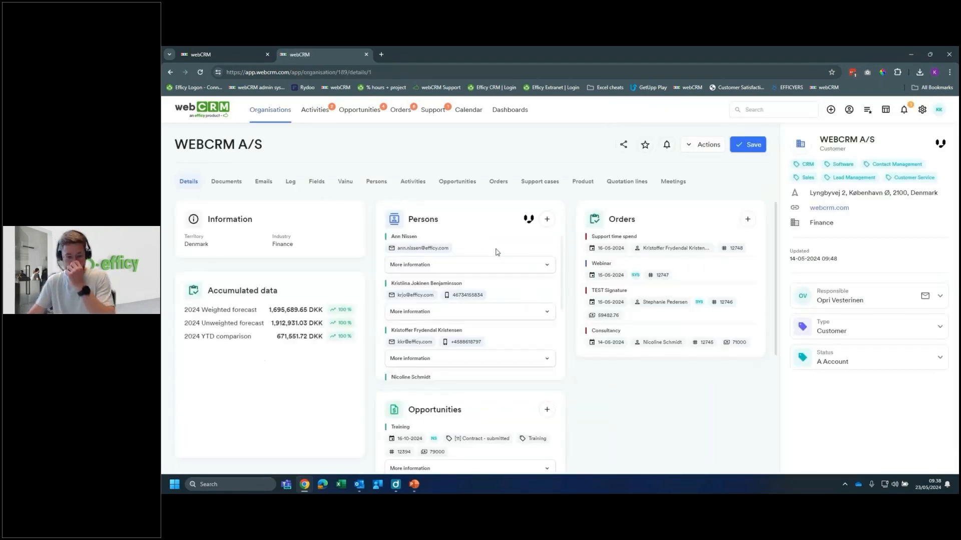
Start a new activity for WEBCRM A/S, assign a contact person and enter the description "Test for webinar"
scroll(494, 256, "down", 5)
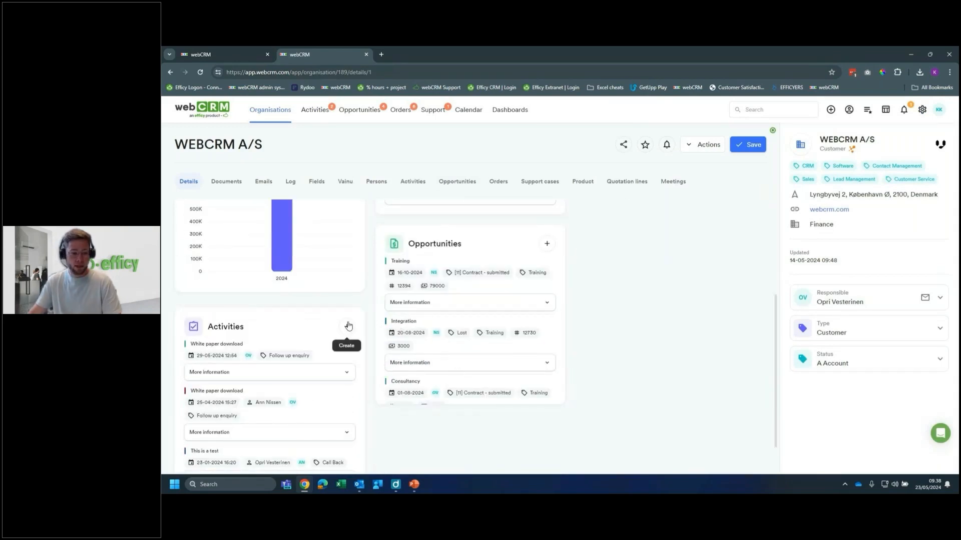
left_click(348, 325)
left_click(479, 257)
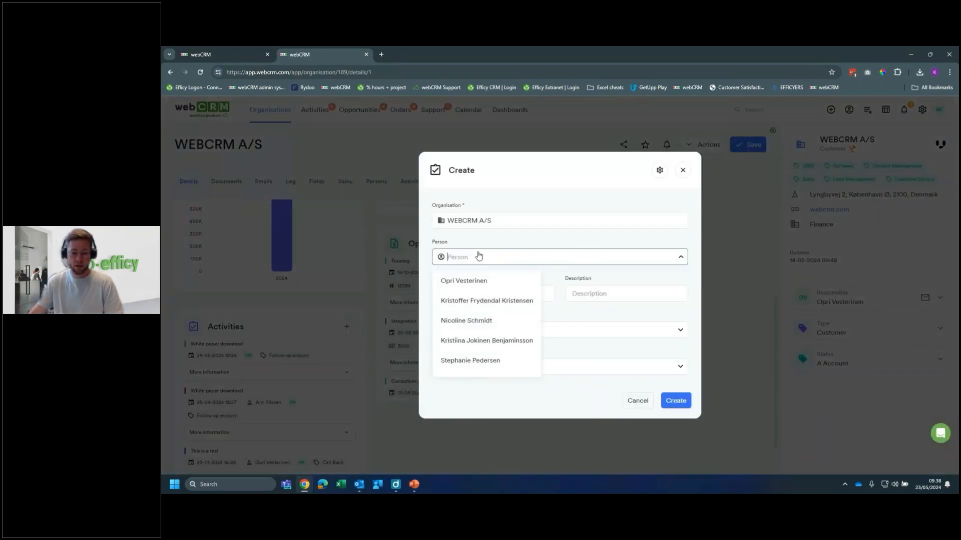
left_click(486, 301)
left_click(586, 299)
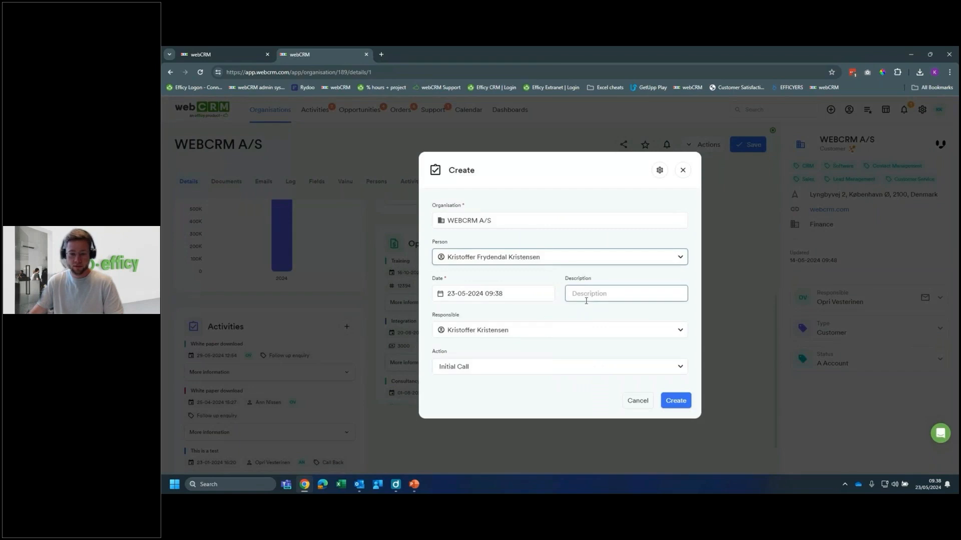
type("Test for webinar")
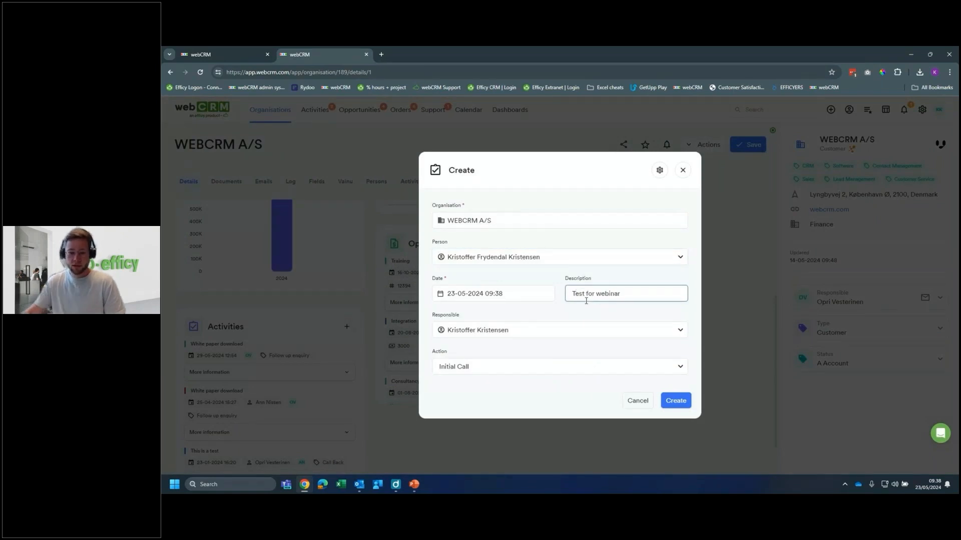
Set the new activity's action to "Follow up [w/ e-mail reminder]"
left_click(503, 366)
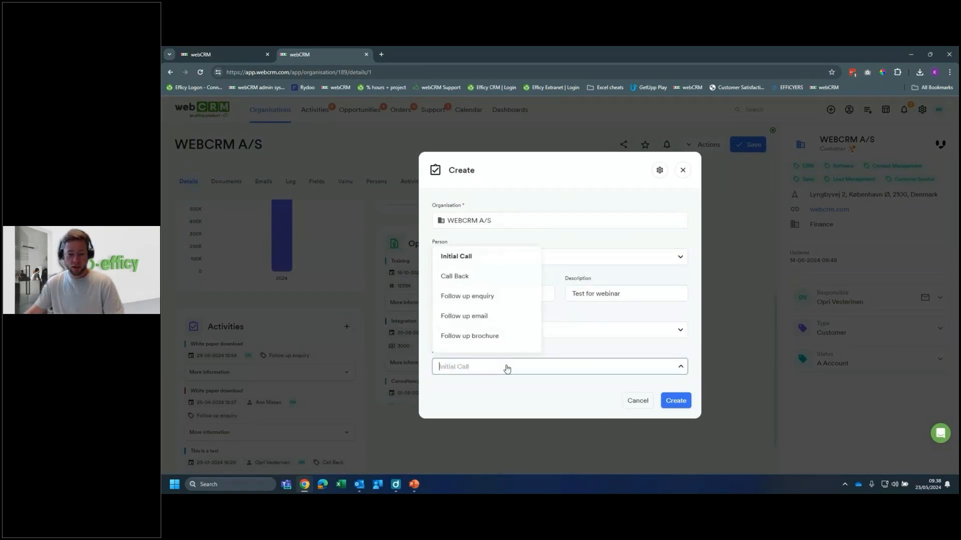
scroll(499, 327, "down", 2)
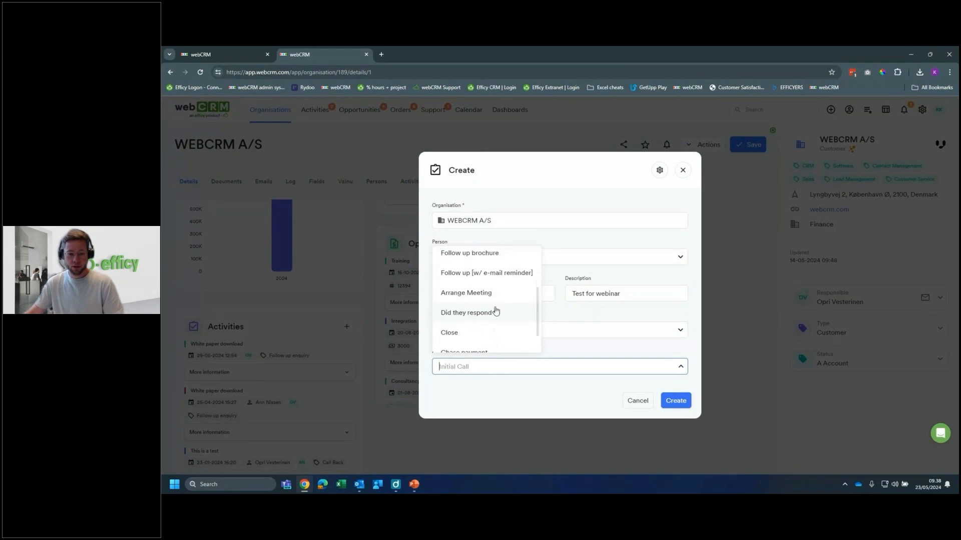
left_click(477, 273)
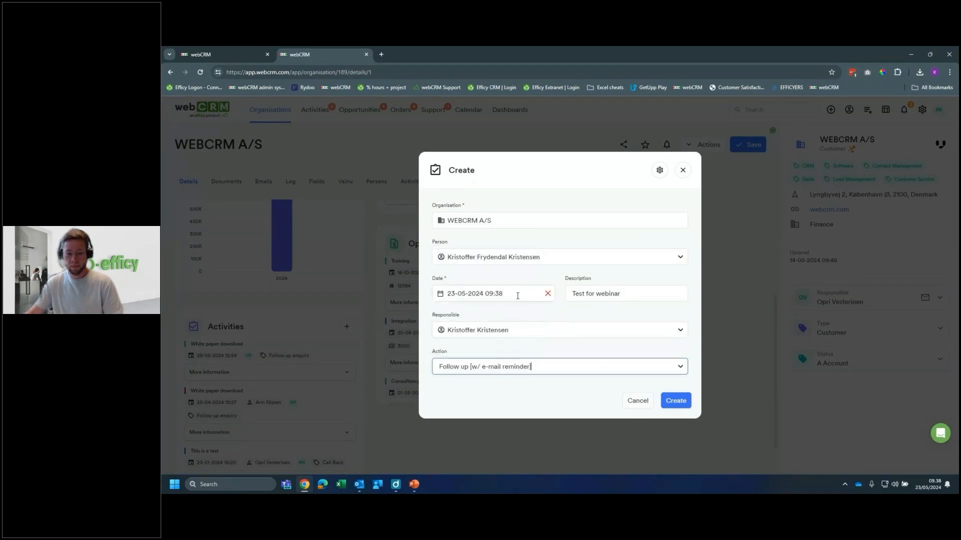
Set the activity's time to 09:40 on 23-05-2024 and create the activity
left_click(513, 293)
left_click(521, 295)
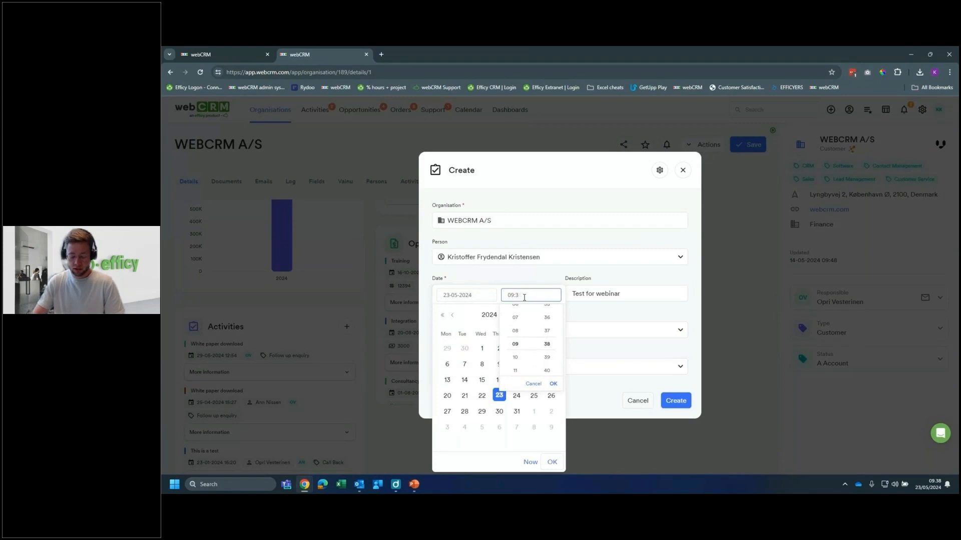
left_click(552, 384)
left_click(662, 401)
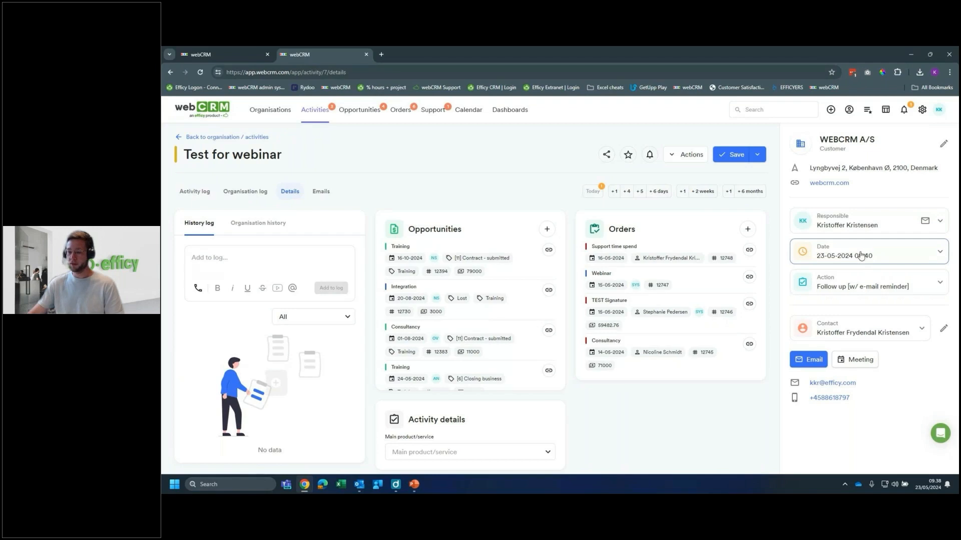
Go to the email templates in Utilities and open the "[Automation] E-mail reminder activity" template for editing
left_click(922, 112)
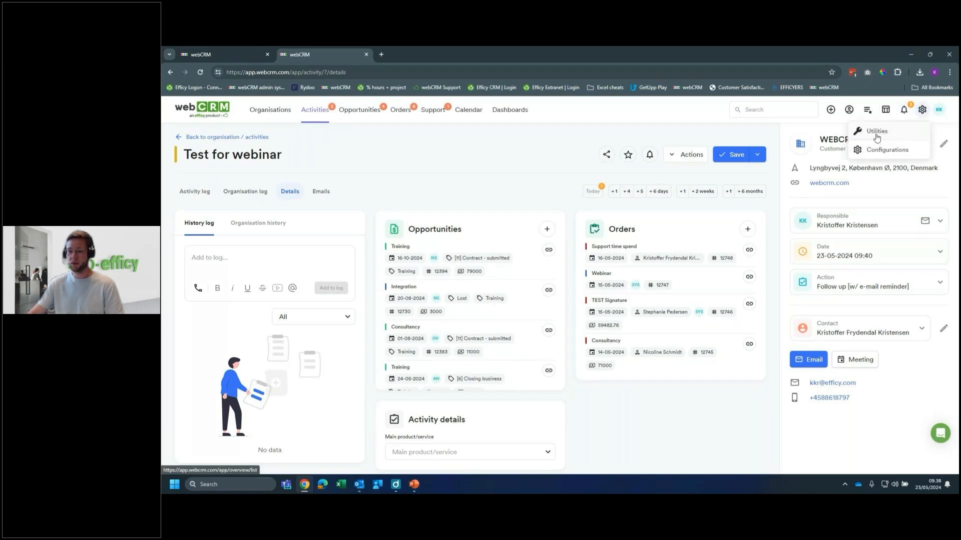
left_click(876, 132)
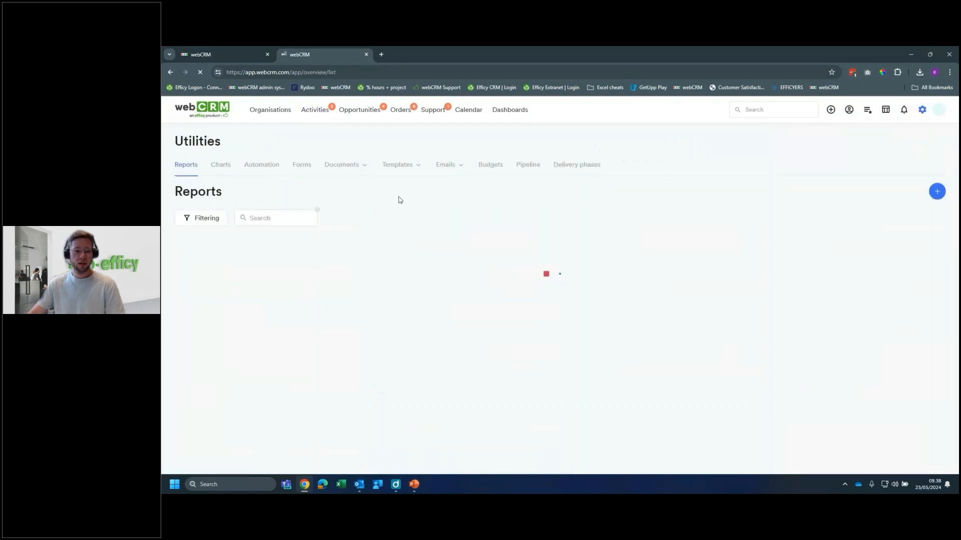
left_click(398, 165)
left_click(399, 186)
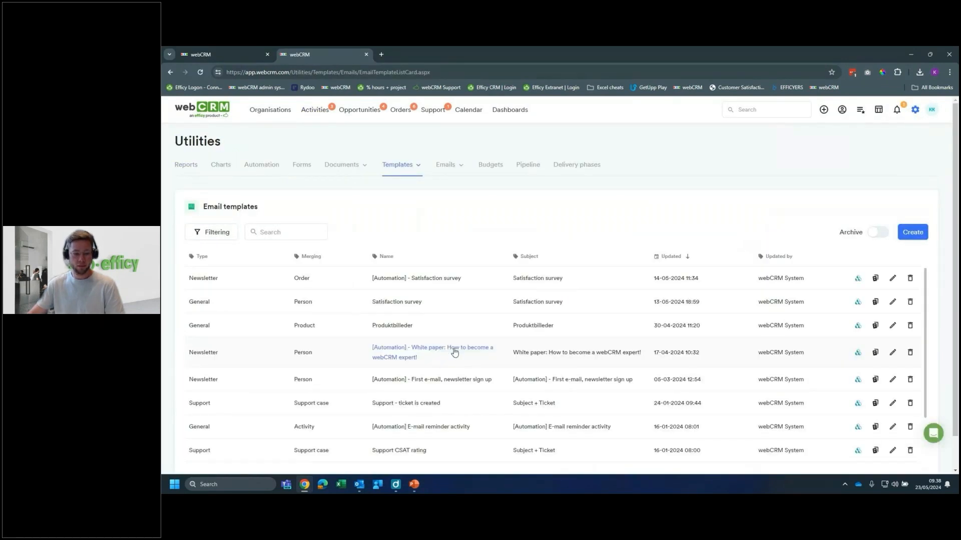
scroll(494, 384, "down", 2)
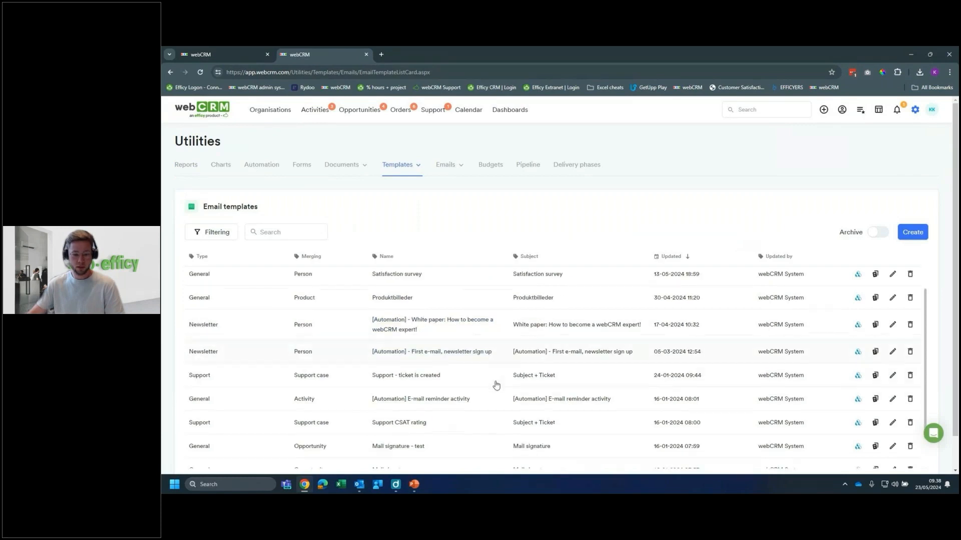
left_click(892, 362)
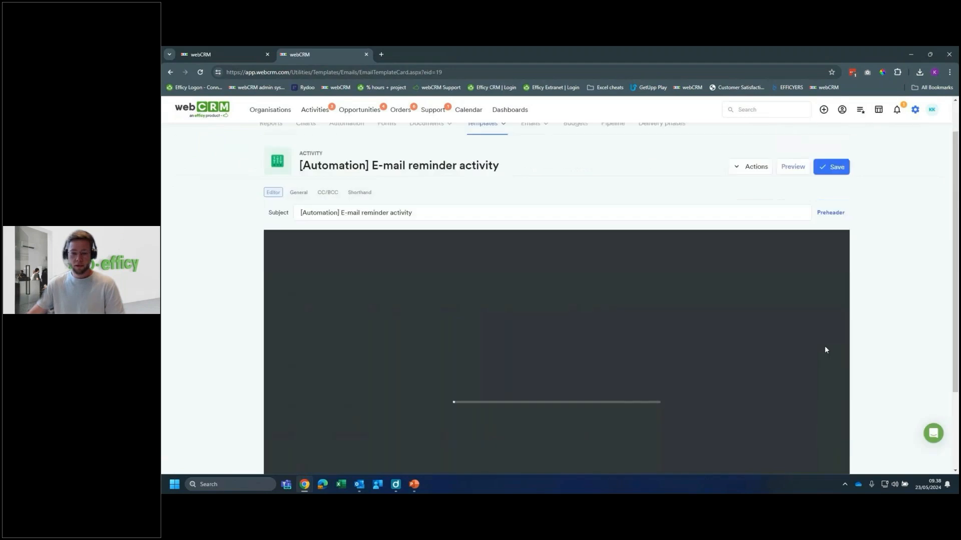
Examine the body text of the e-mail reminder template, including its merge fields and activity link
scroll(823, 343, "down", 2)
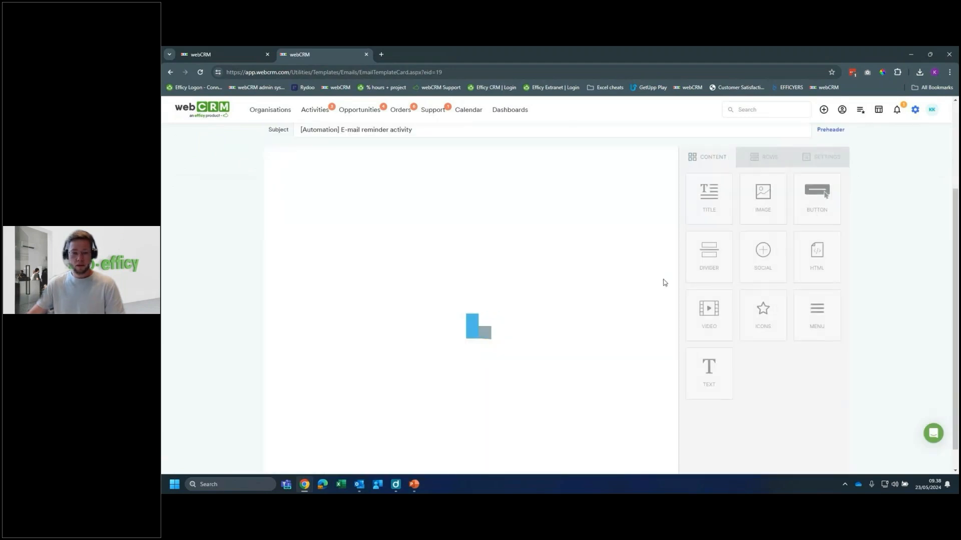
left_click_drag(365, 259, 401, 258)
left_click(404, 259)
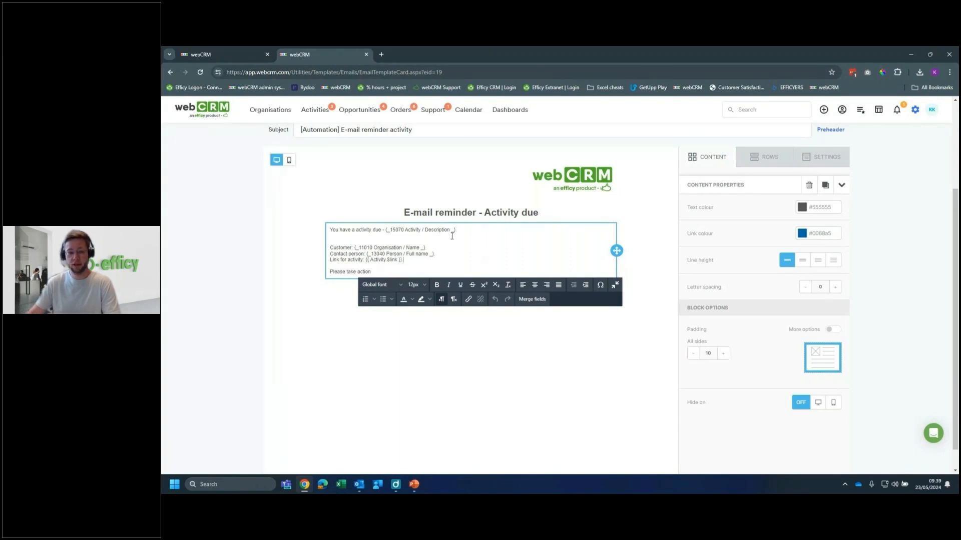
scroll(450, 233, "up", 2)
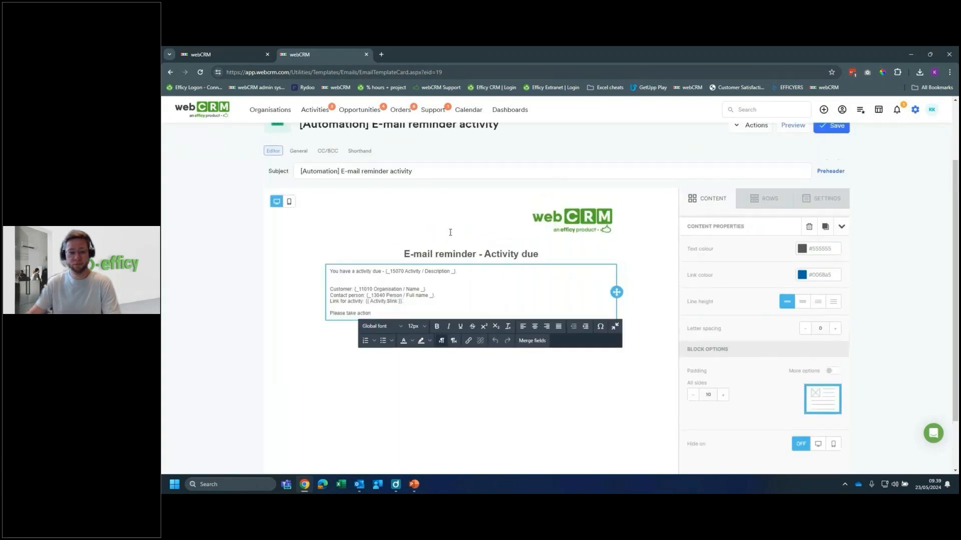
scroll(451, 232, "up", 1)
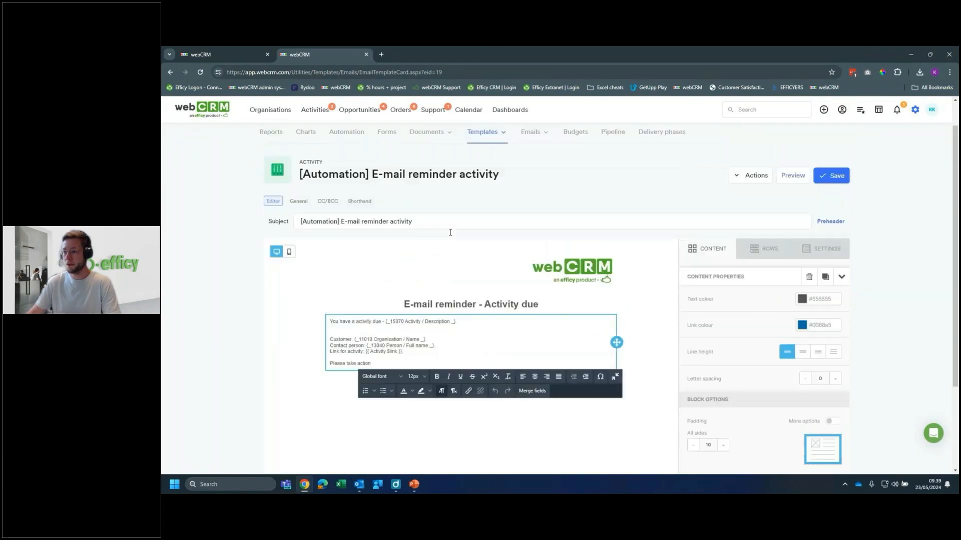
Open the "[Pipeline] - Create Activity lost pipeline" automation flow and review its condition settings
left_click(346, 132)
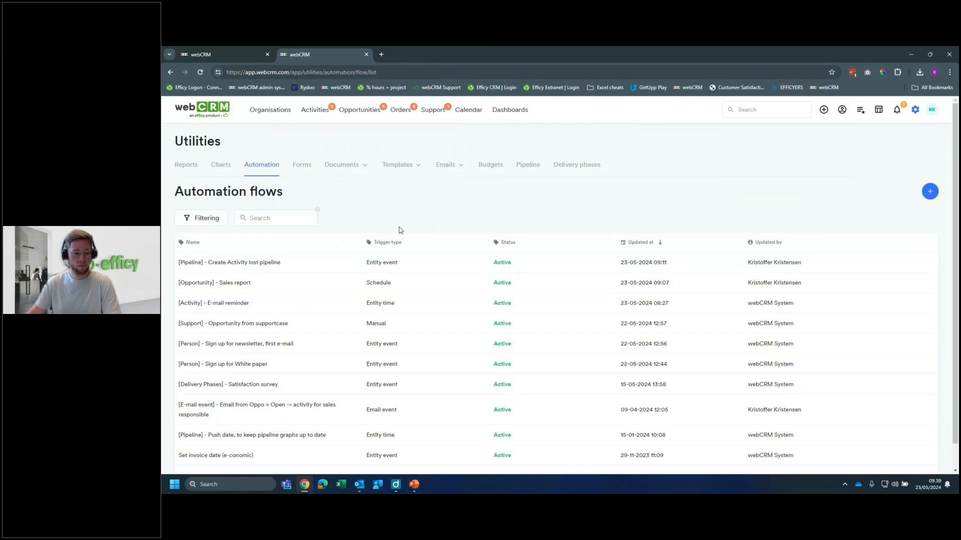
scroll(491, 315, "down", 1)
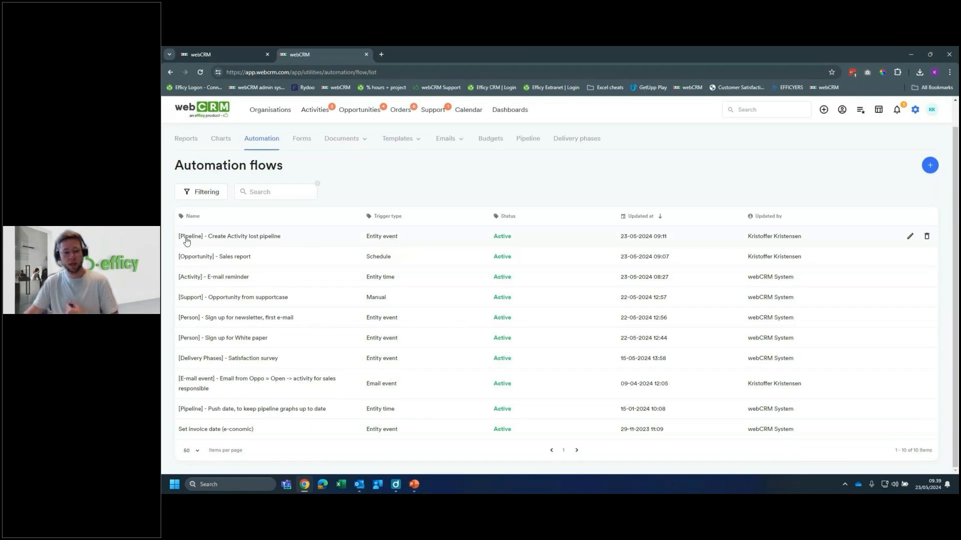
left_click(381, 239)
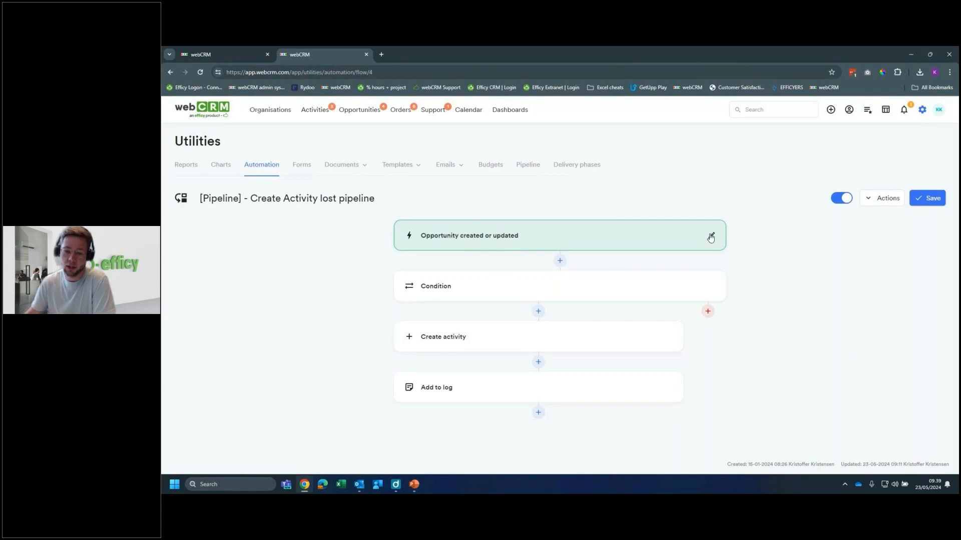
left_click(701, 287)
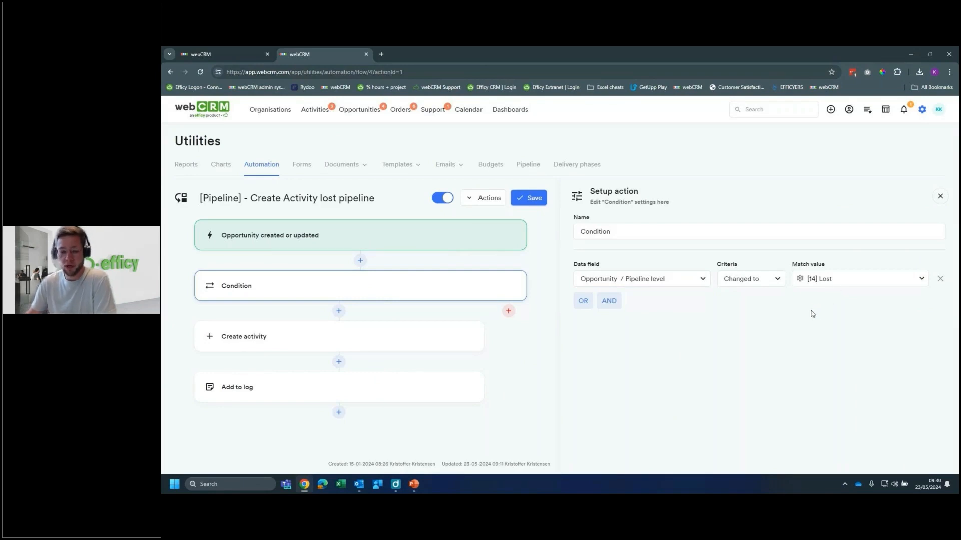
Review the flow's Create activity settings, including the description text, and dismiss the incoming mail notification
left_click(456, 340)
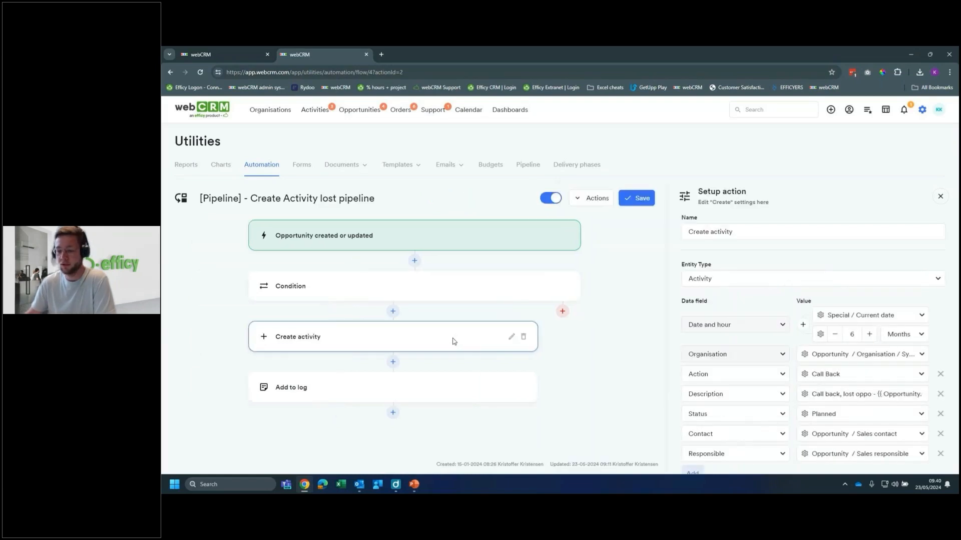
scroll(751, 330, "down", 1)
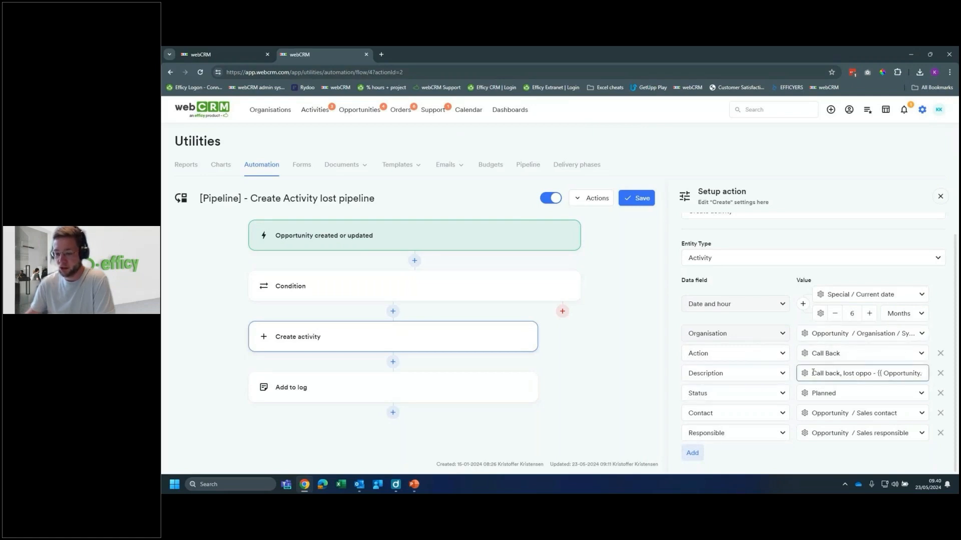
left_click_drag(871, 374, 846, 376)
left_click(846, 374)
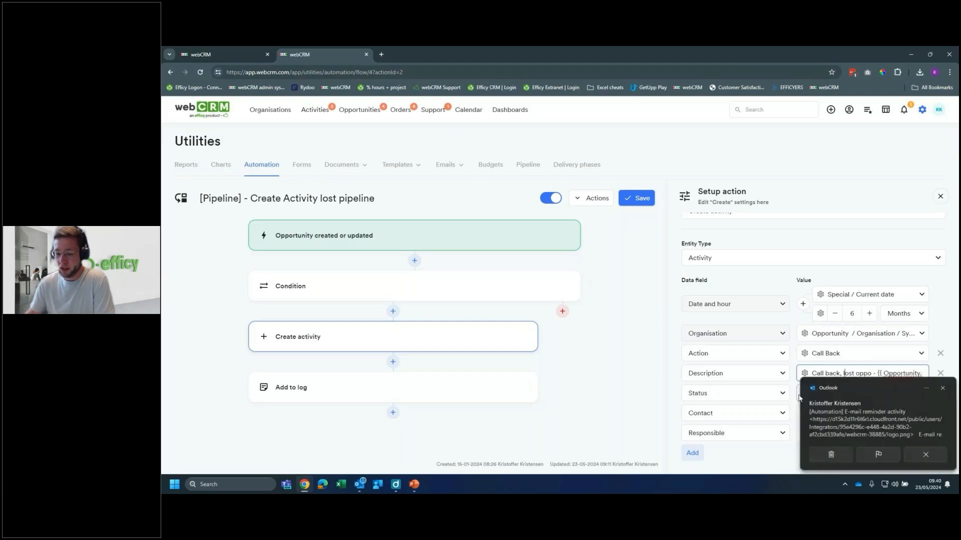
left_click(941, 389)
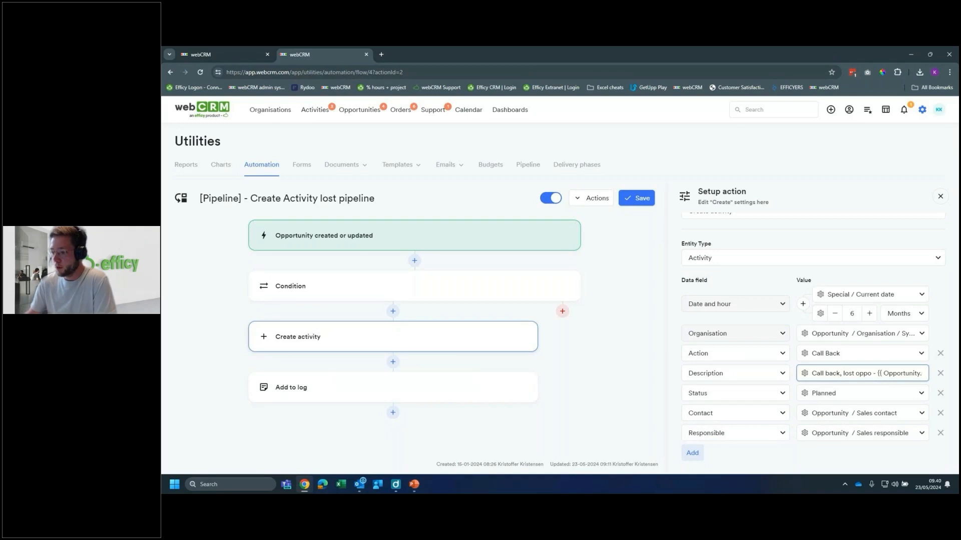
Switch to the received reminder e-mail in Outlook, follow its activity link to check the activity's log, and close the opened page
key("super+d")
key("super+d")
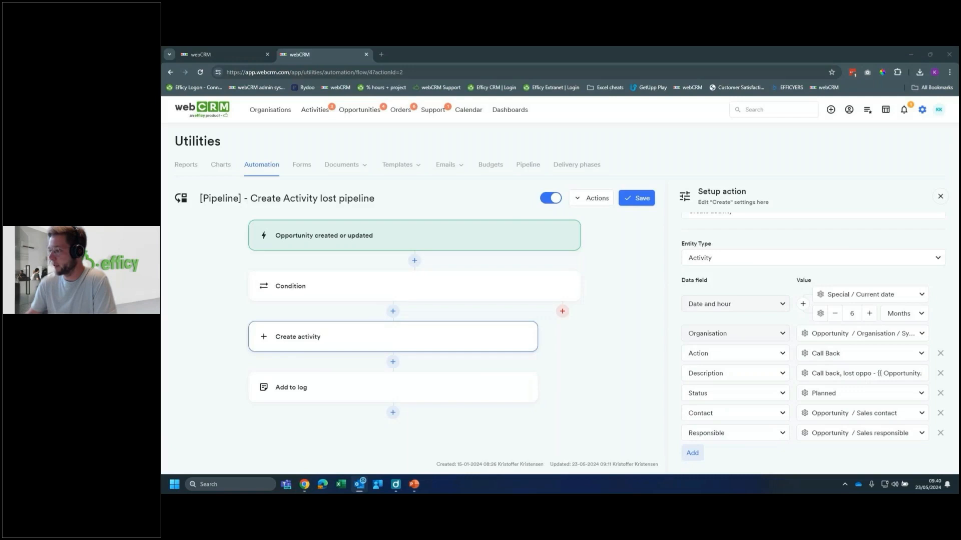
key("alt+Tab")
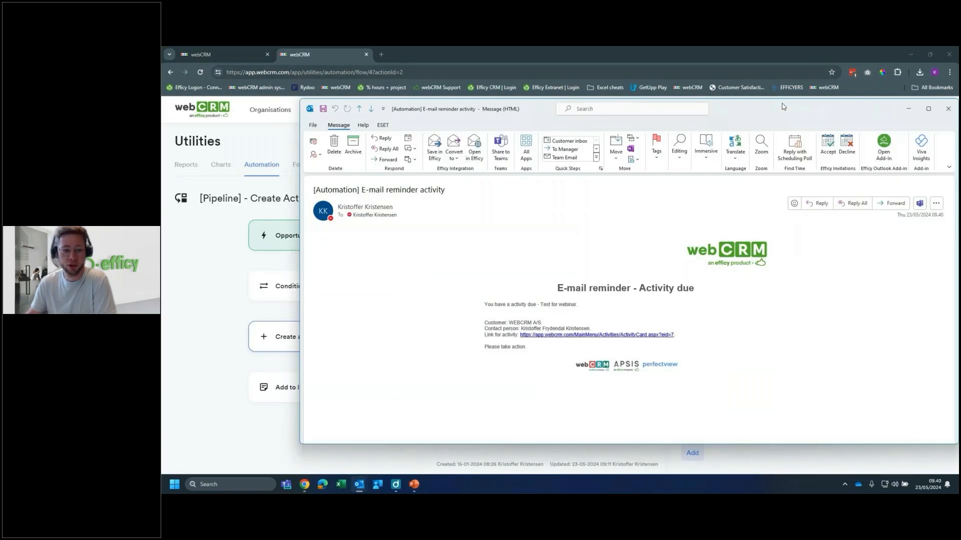
left_click_drag(757, 106, 663, 104)
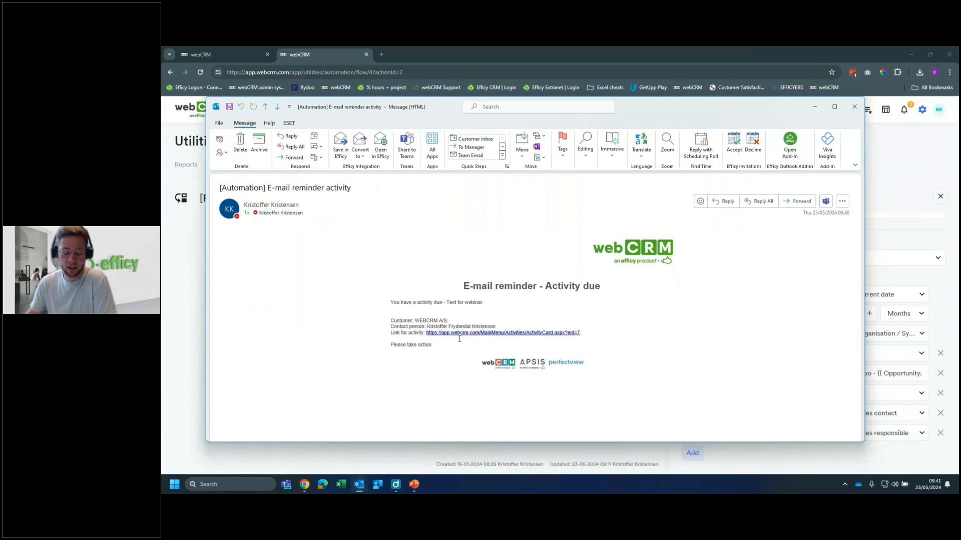
left_click(458, 333)
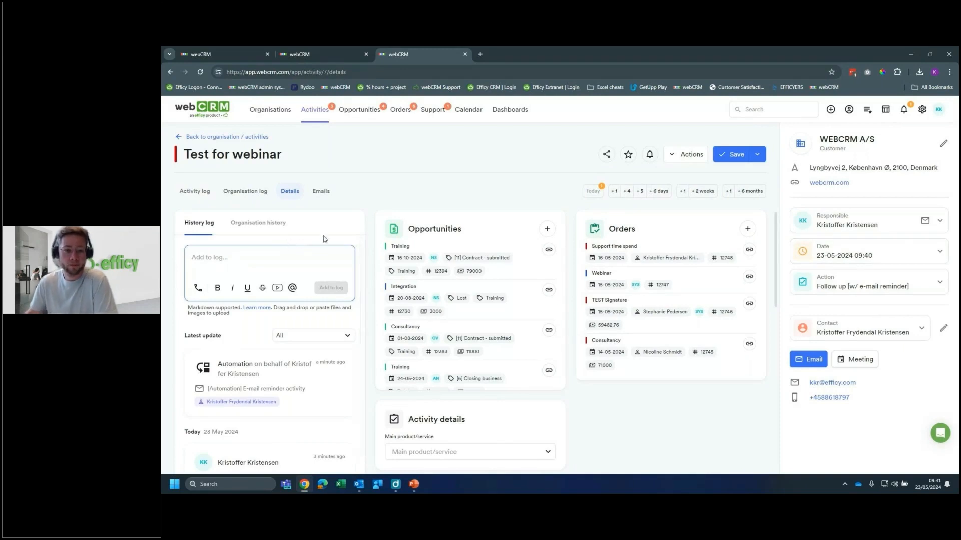
left_click(465, 54)
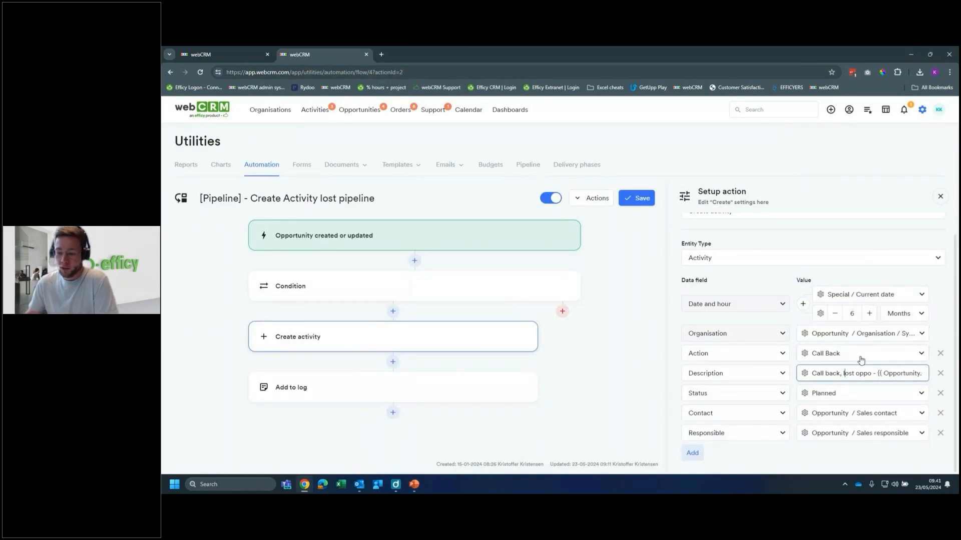
Look through the available action options in the Create activity settings, keeping "Call Back"
left_click(844, 355)
scroll(826, 280, "down", 1)
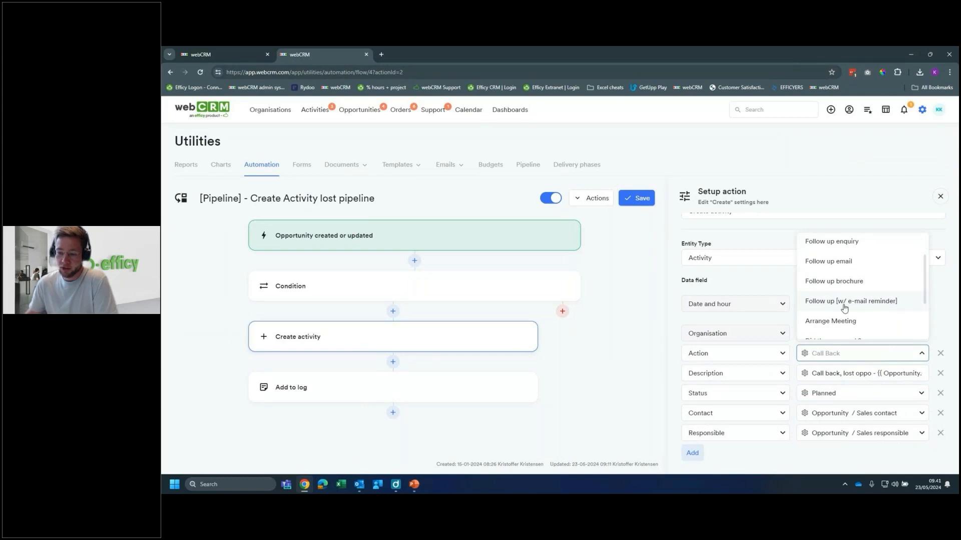
left_click(820, 357)
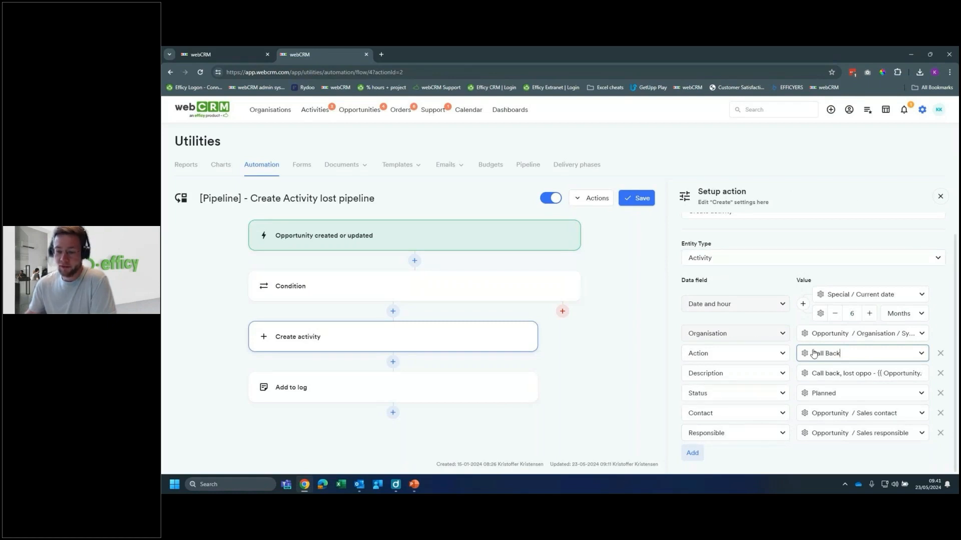
Review the flow's Add to log action, examining the opportunity-lost merge fields and opportunity link in its text
mouse_move(515, 389)
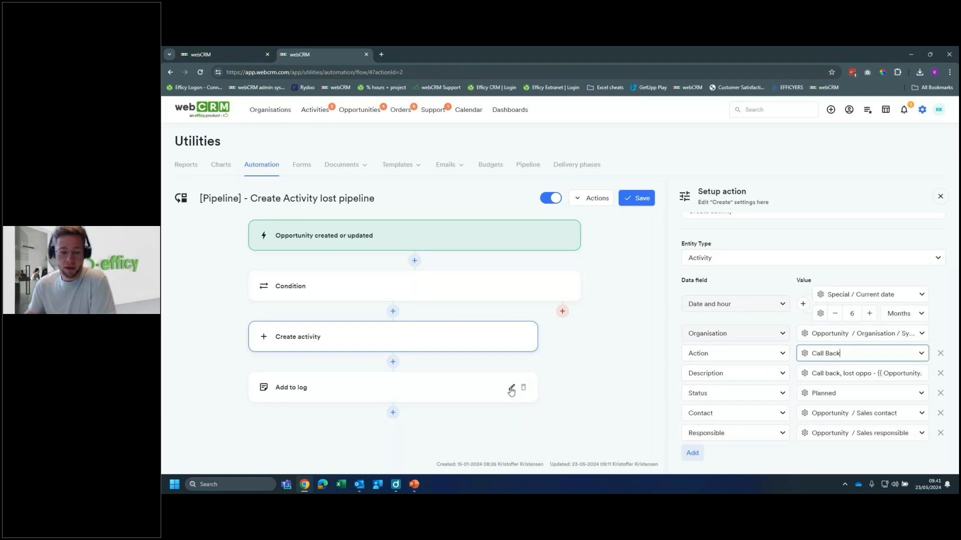
left_click(511, 389)
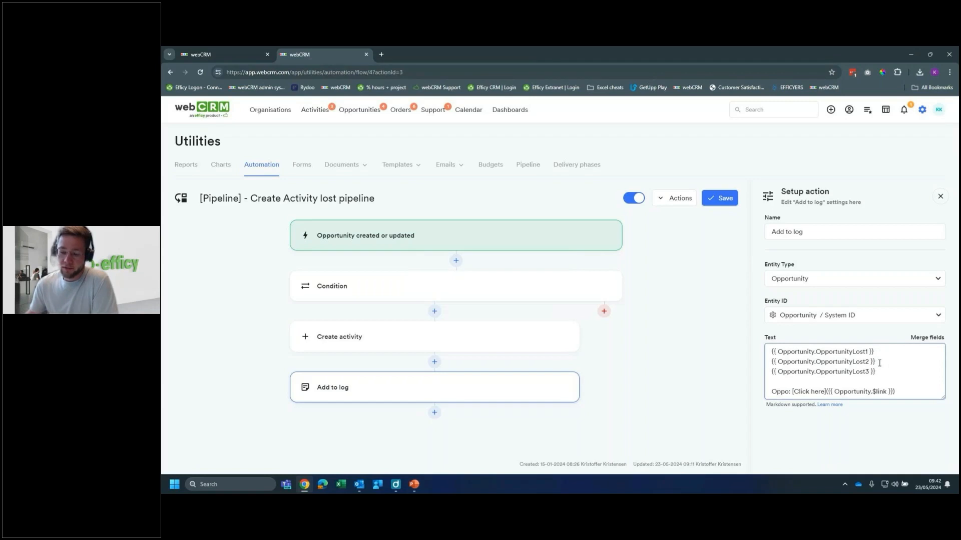
left_click_drag(883, 373, 848, 371)
left_click(828, 372)
left_click(877, 370)
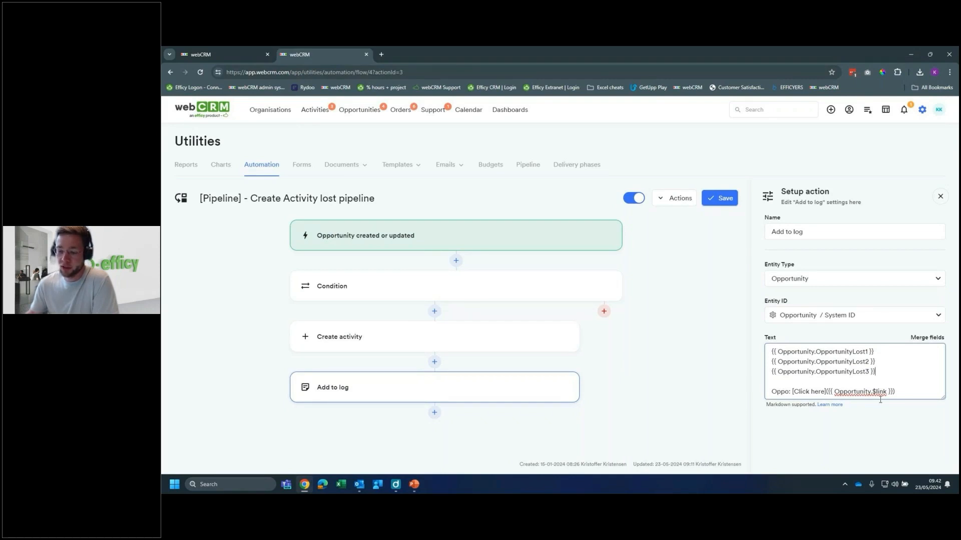
Search for "webcrm" and open the WEBCRM A/S organisation
left_click(743, 108)
type("webcrm")
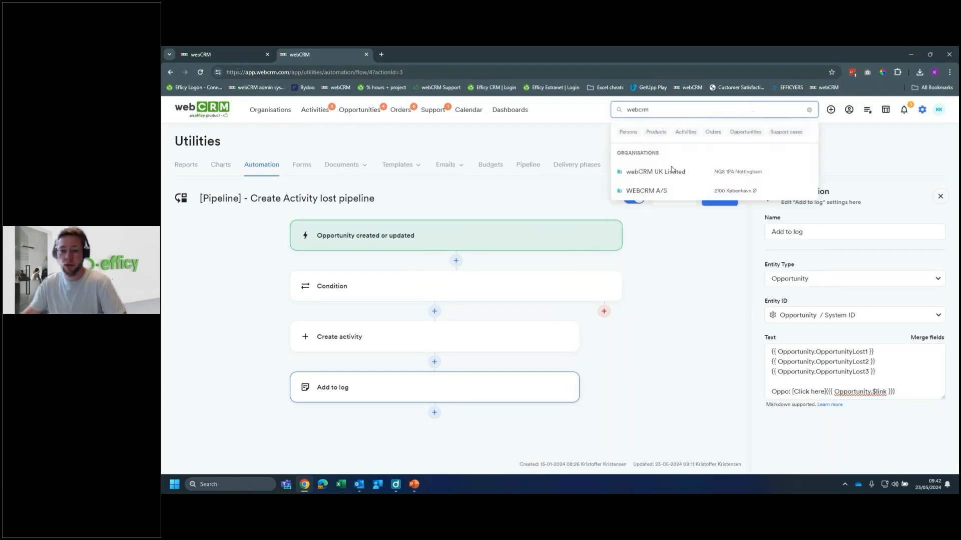
left_click(659, 190)
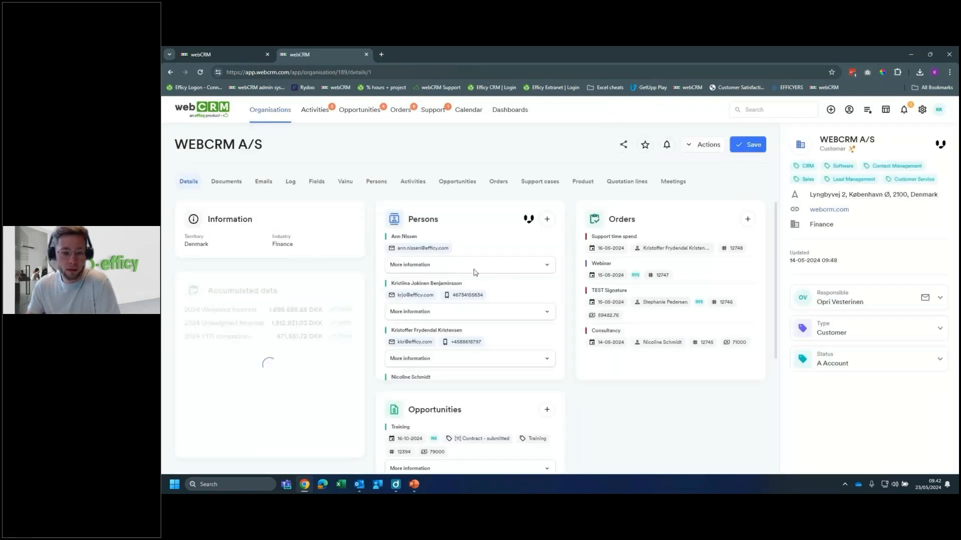
Create an opportunity for WEBCRM A/S with a contact person selected and the description "Test for webinar"
left_click(546, 410)
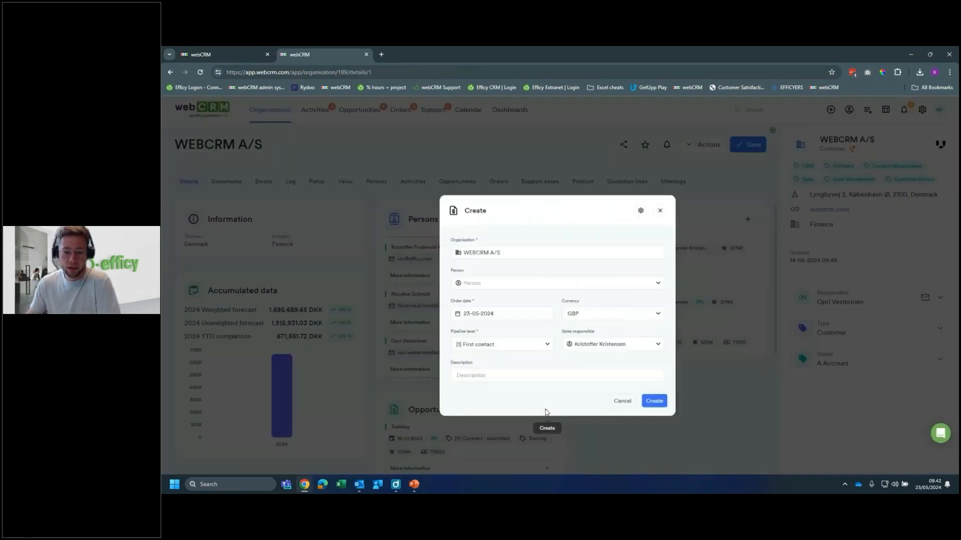
left_click(551, 259)
left_click(509, 301)
left_click(509, 362)
type("Test for webinar")
left_click(672, 402)
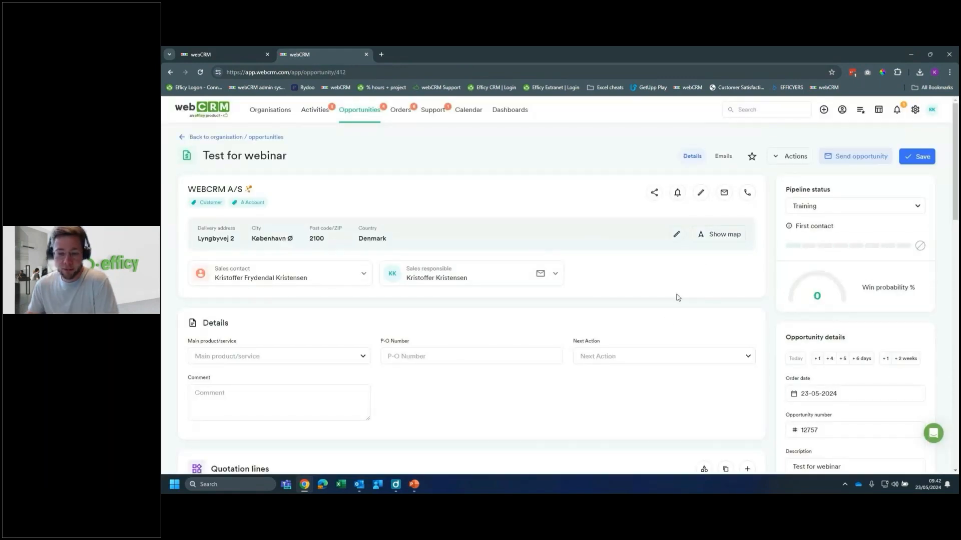
Mark the opportunity as lost with reason Price, competitor "Your competitor 1" and explanation "Test for webinar"
scroll(679, 297, "down", 2)
scroll(680, 298, "up", 2)
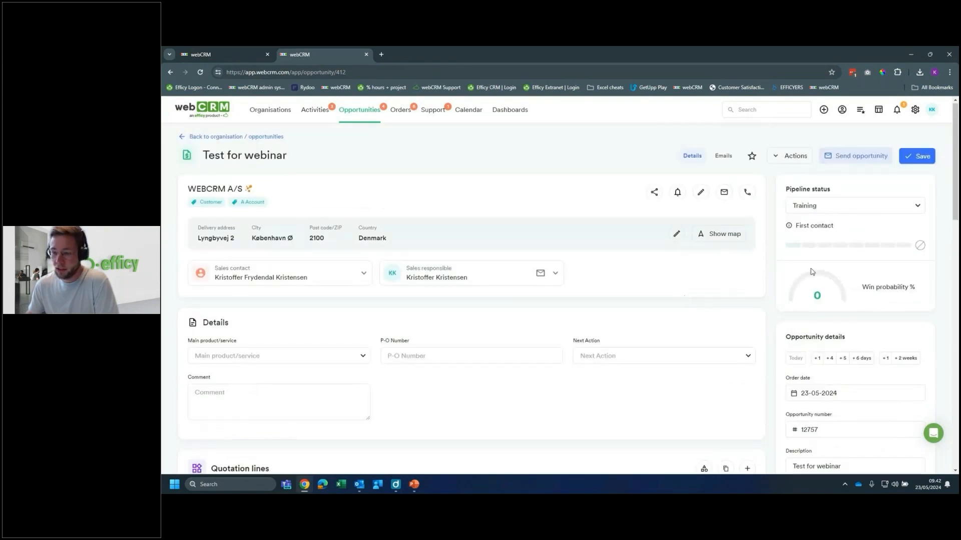
left_click(920, 245)
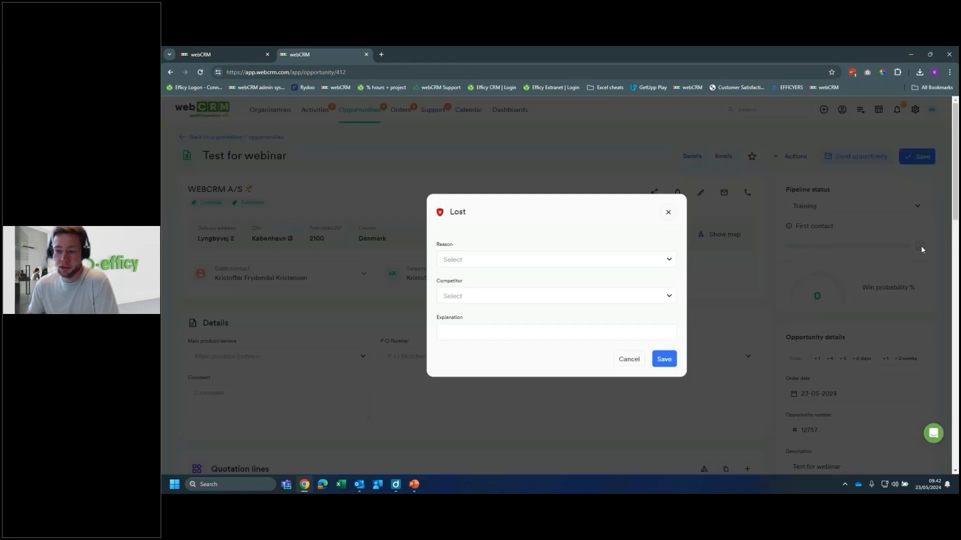
left_click(554, 260)
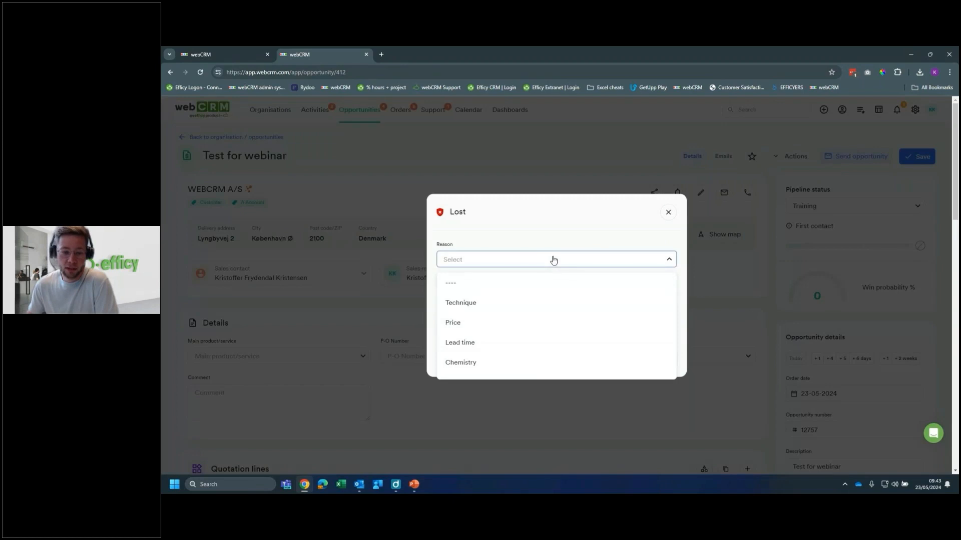
left_click(461, 311)
left_click(472, 299)
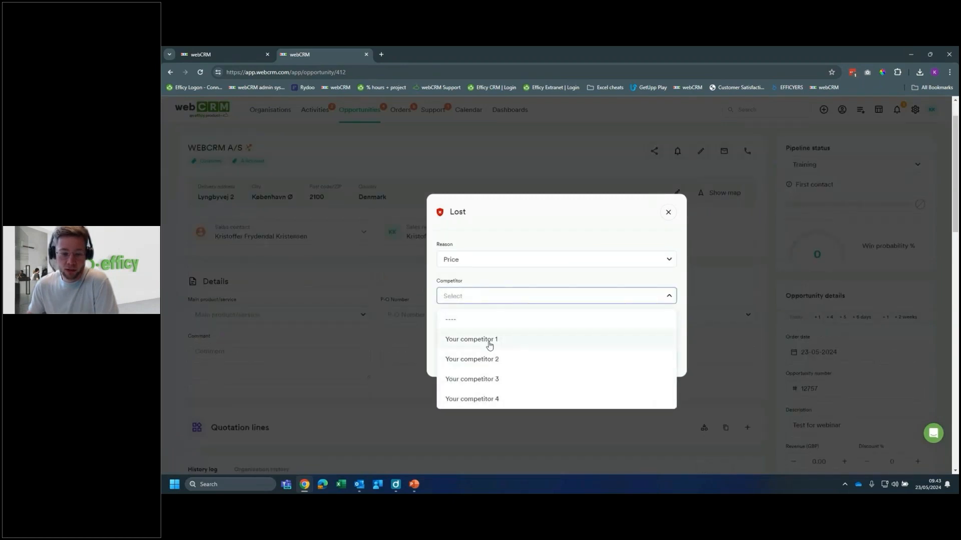
left_click(490, 345)
left_click(475, 333)
type("te")
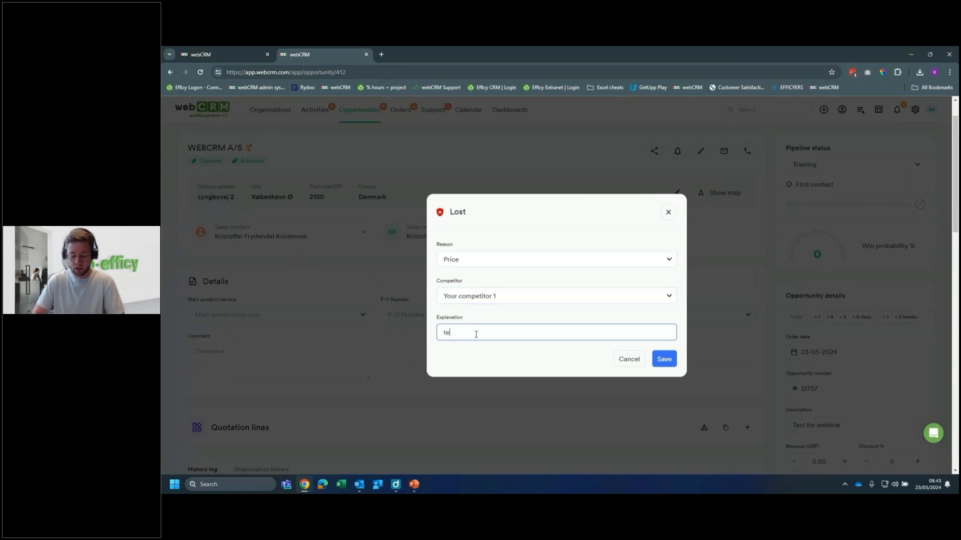
type("Test for webinar")
left_click(664, 359)
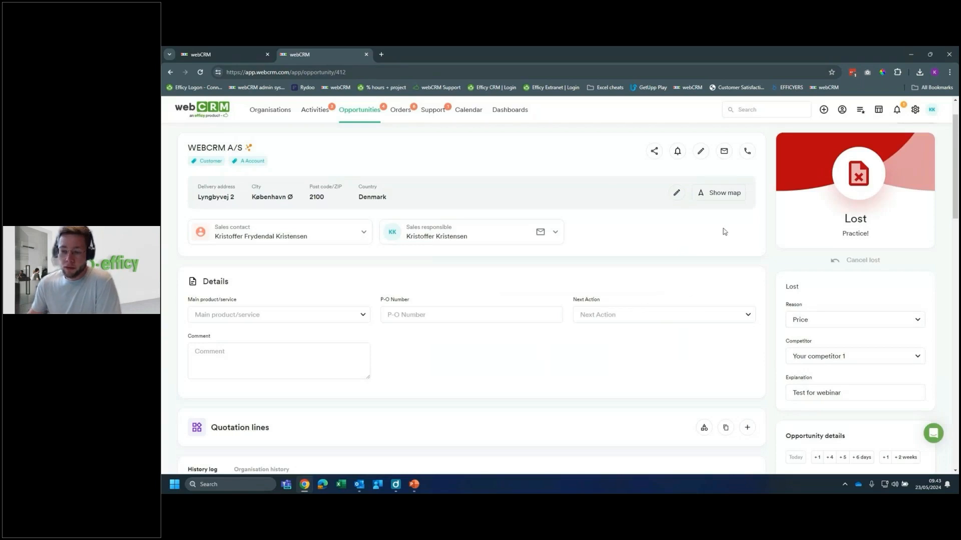
Return to the WEBCRM A/S organisation, open its "Call back, lost oppo" activity and review the activity's details
scroll(288, 223, "up", 1)
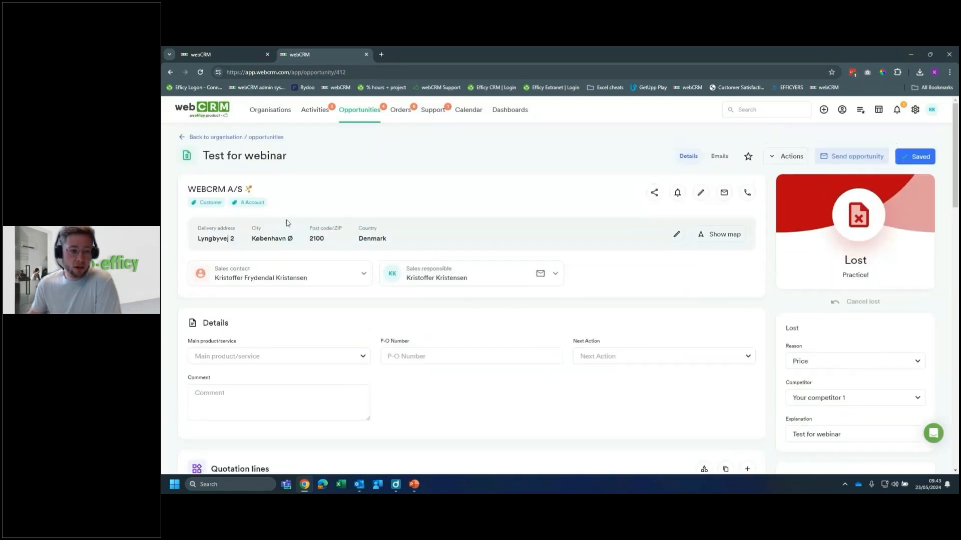
left_click(216, 190)
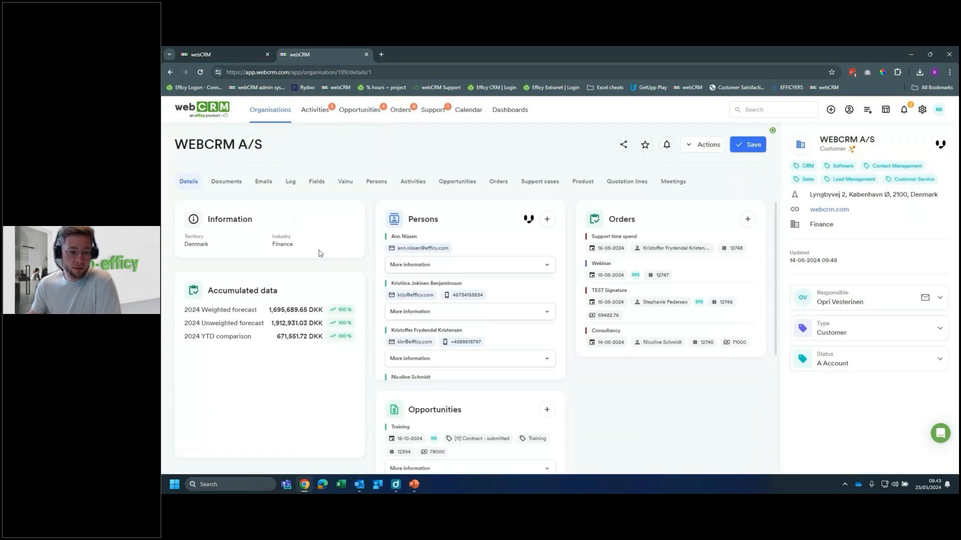
scroll(319, 252, "down", 4)
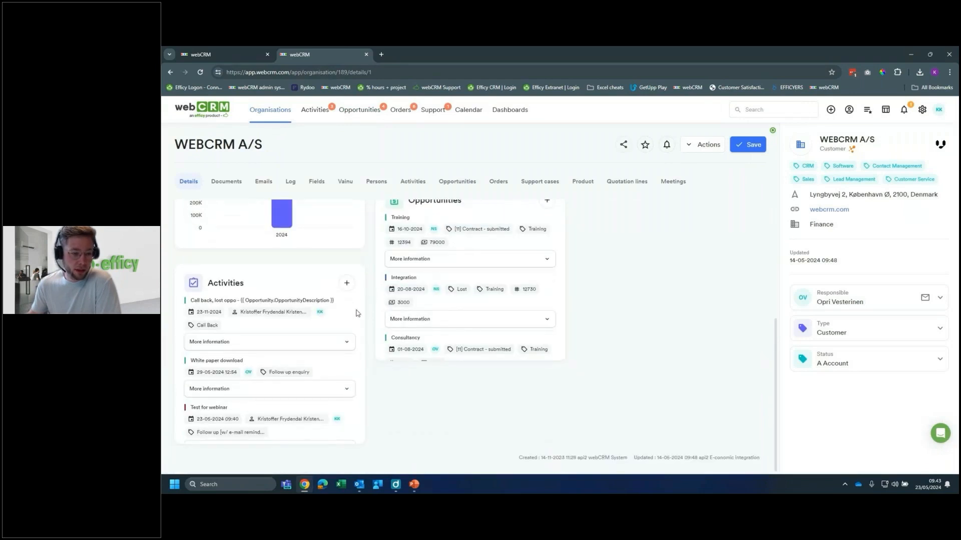
left_click(242, 301)
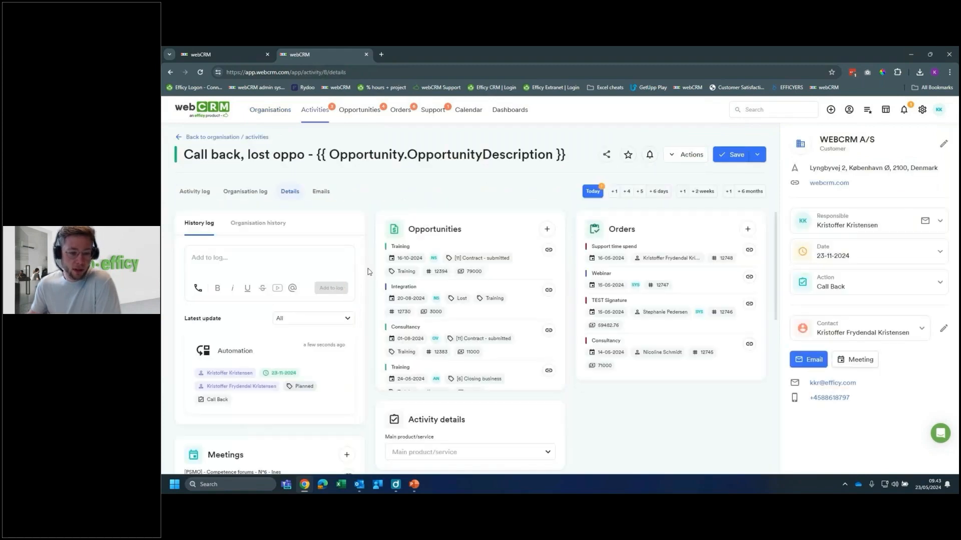
scroll(320, 350, "down", 3)
scroll(295, 353, "up", 3)
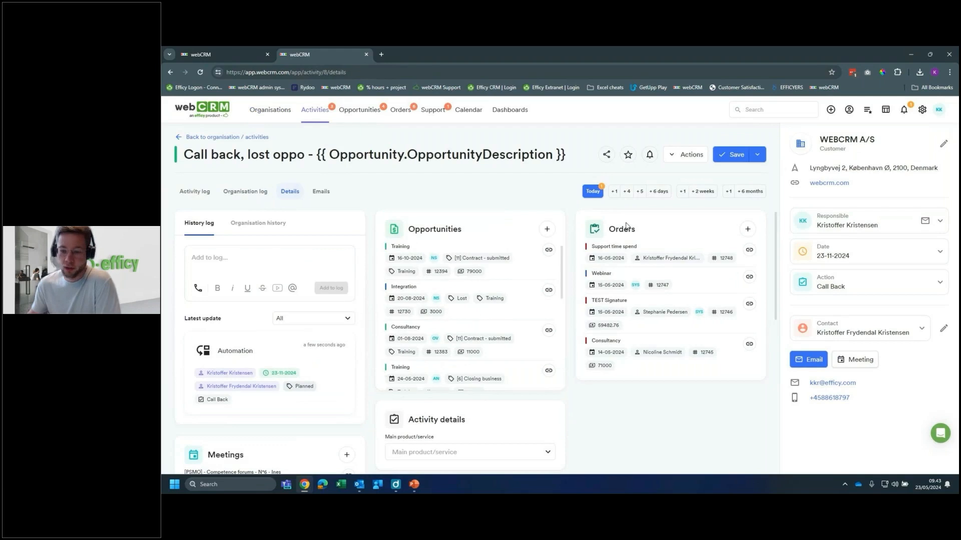
Go back to the automation flows in Utilities and open "[Support] - Opportunity from supportcase"
mouse_move(906, 122)
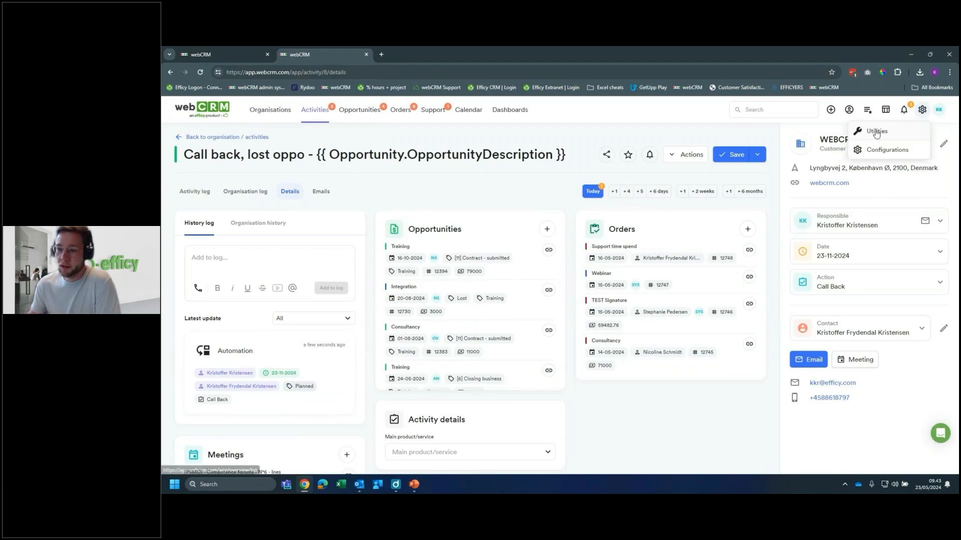
left_click(876, 131)
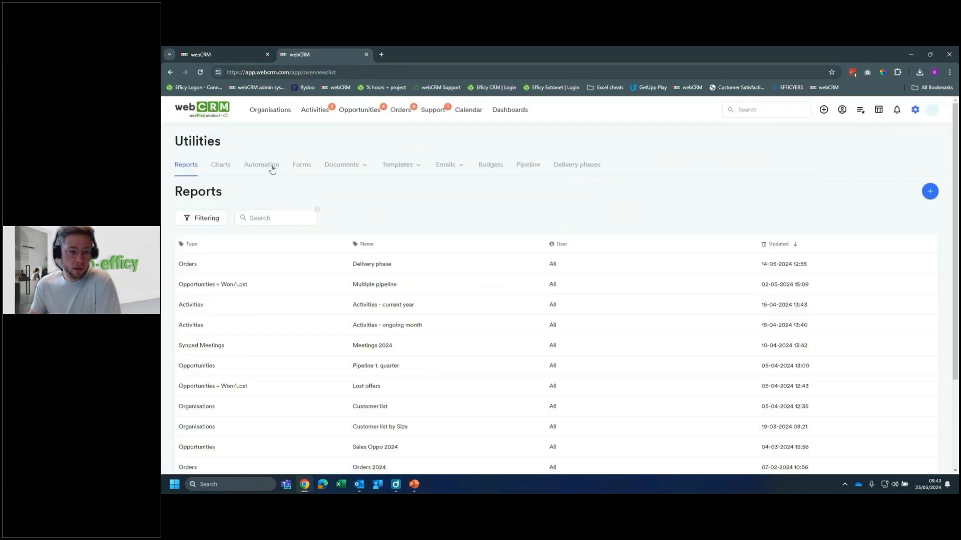
left_click(263, 165)
mouse_move(436, 270)
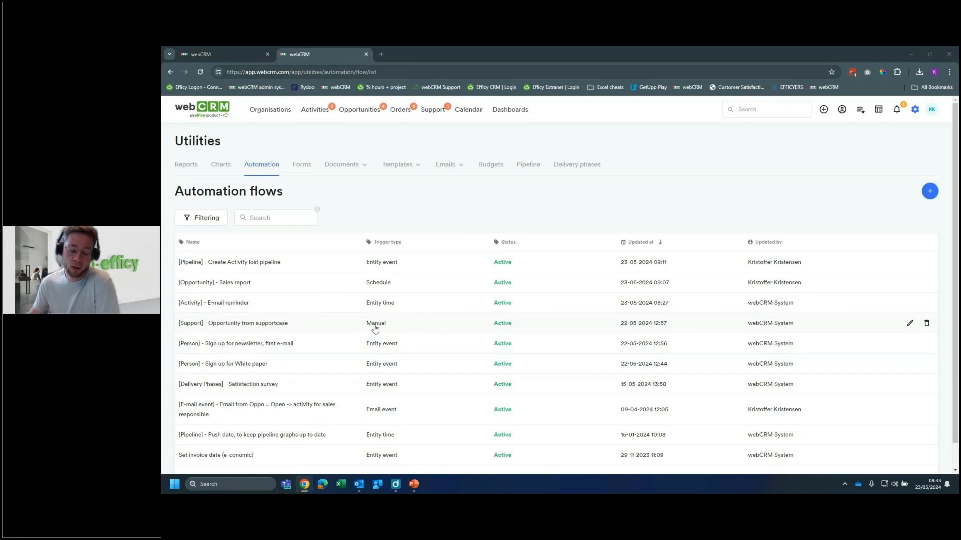
left_click(402, 328)
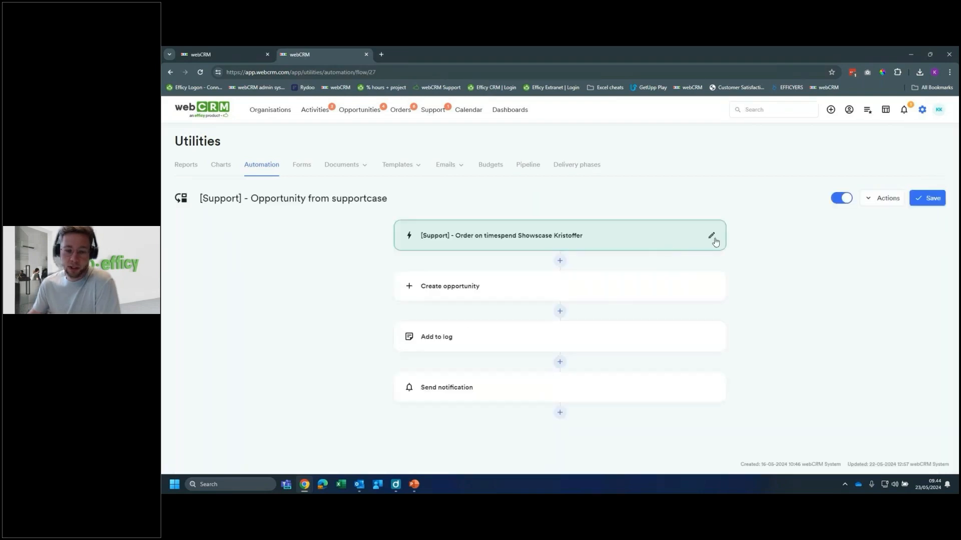
Rename the flow's trigger to "[Support] - Opportunity from supportcase" and save the flow
left_click(711, 235)
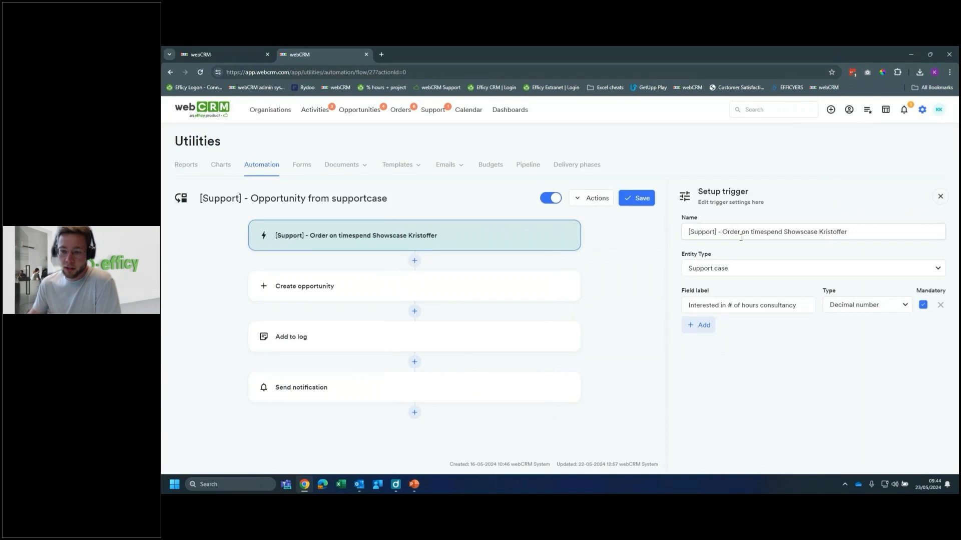
left_click_drag(783, 232, 734, 231)
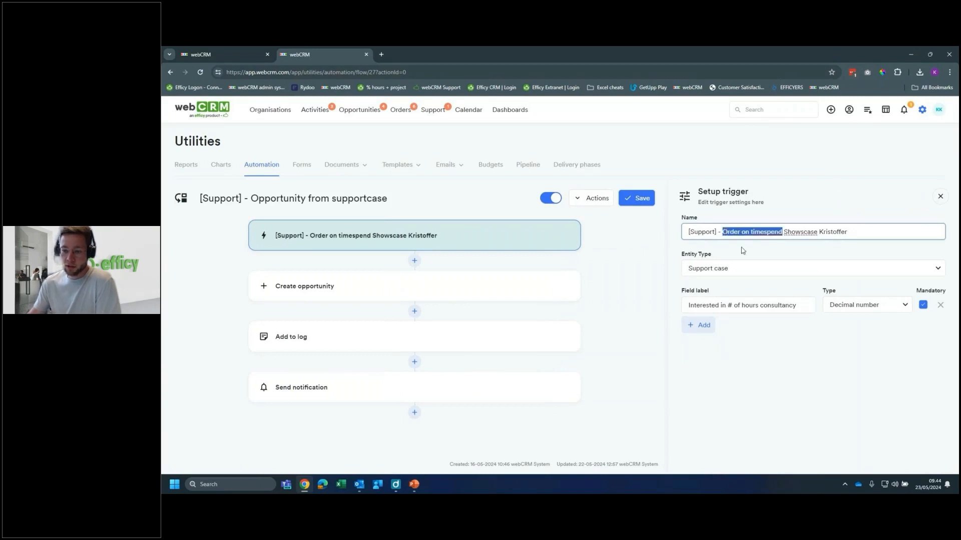
key("Delete")
key("ctrl+Delete")
key("ctrl+Delete")
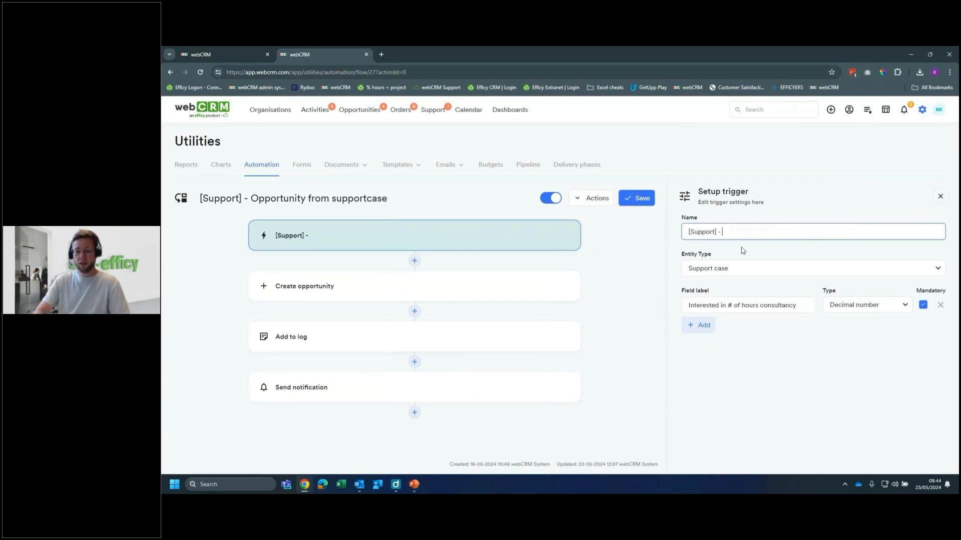
type("Opportunity from supportcas")
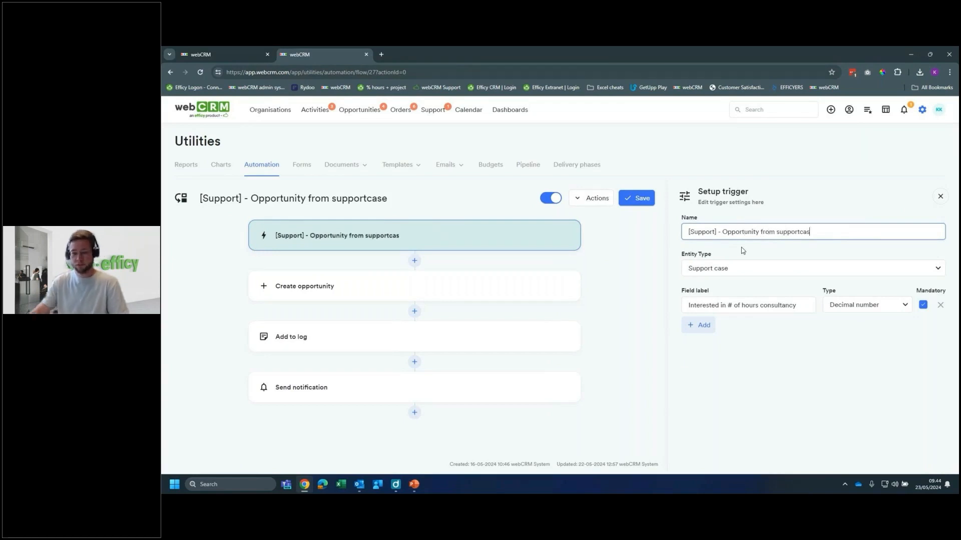
type("e")
key("Return")
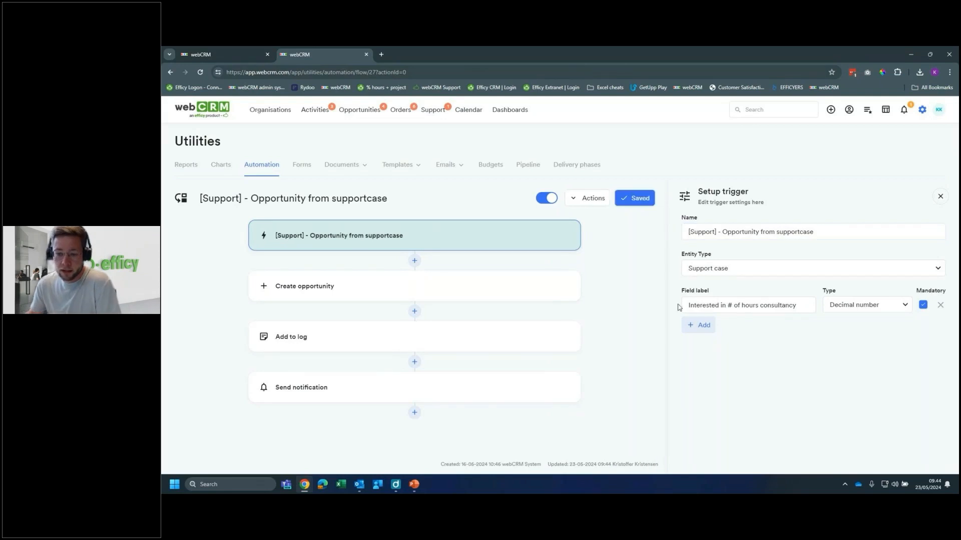
Review the trigger's consultancy-hours field and the data fields set in the Create opportunity action
left_click(721, 305)
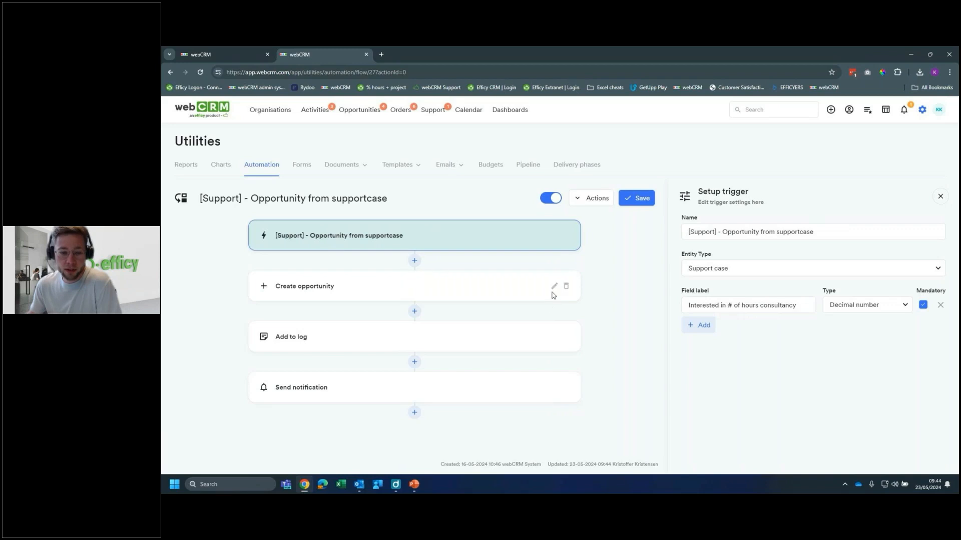
left_click(554, 288)
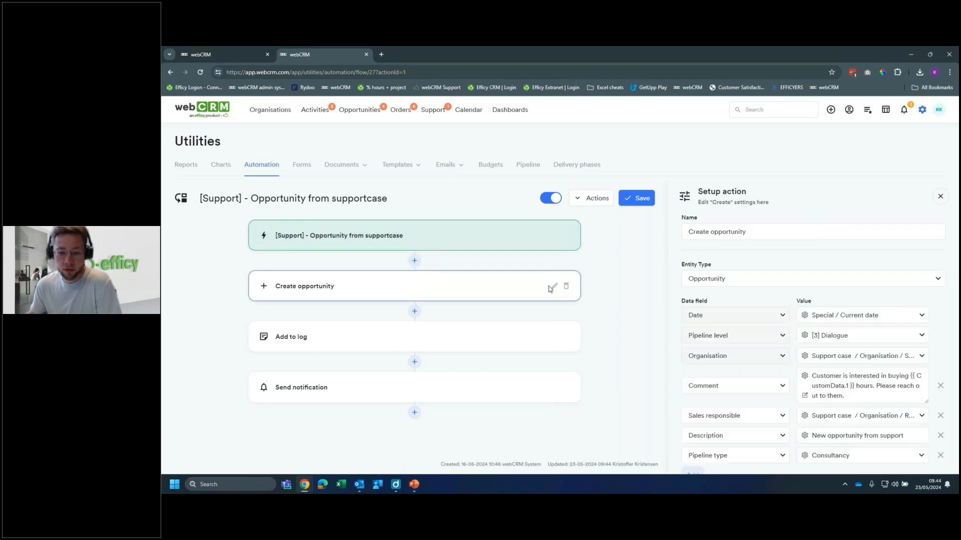
scroll(820, 315, "down", 1)
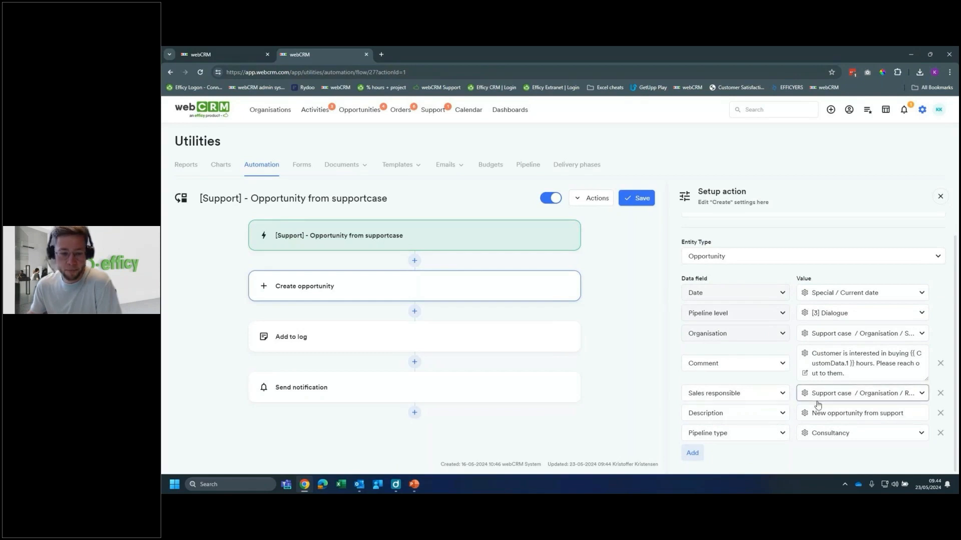
Open the support flow's Add to log action and enlarge its text box to read the full log message
left_click(556, 342)
left_click(842, 366)
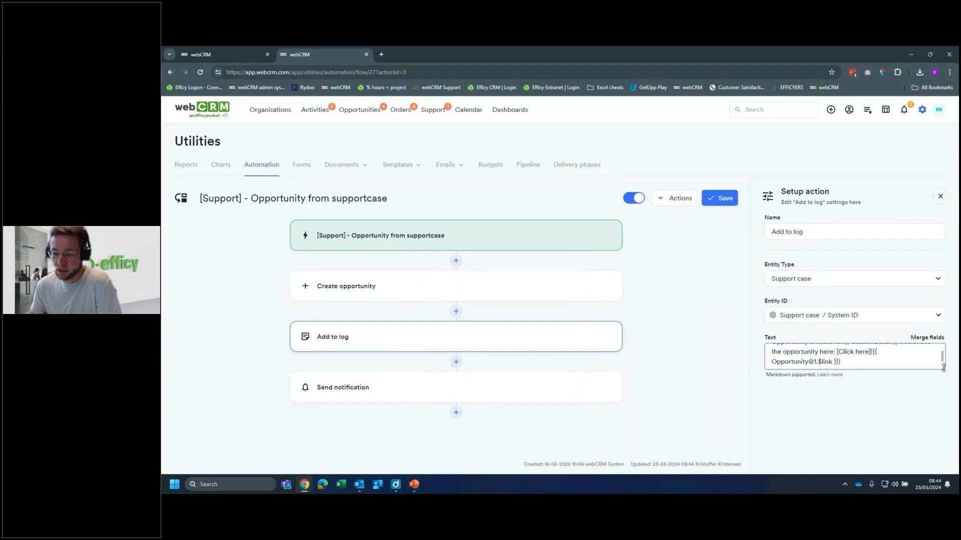
mouse_move(590, 393)
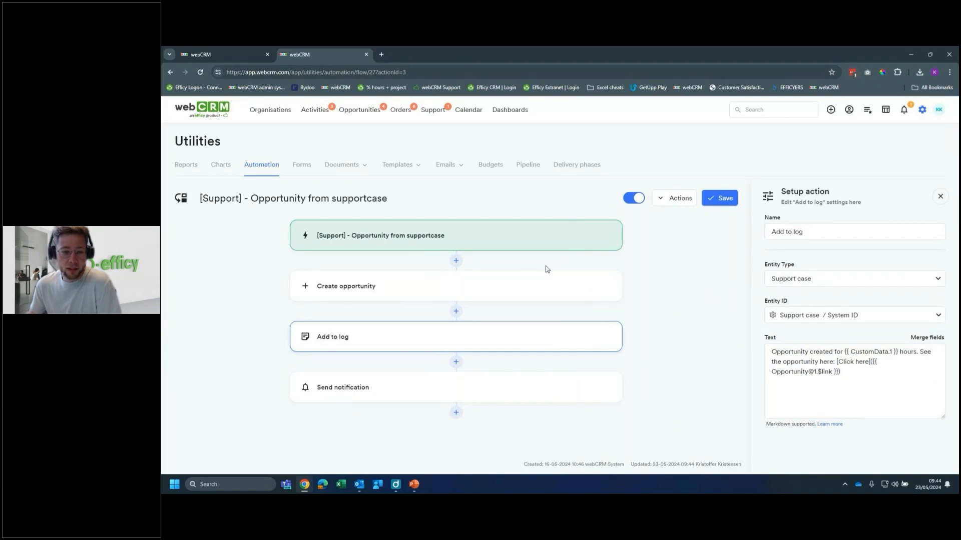
In the support case "Check your Google Account privacy settings", run the flow "[Support] - Opportunity from supportcase" with 4 hours of consultancy
left_click(432, 109)
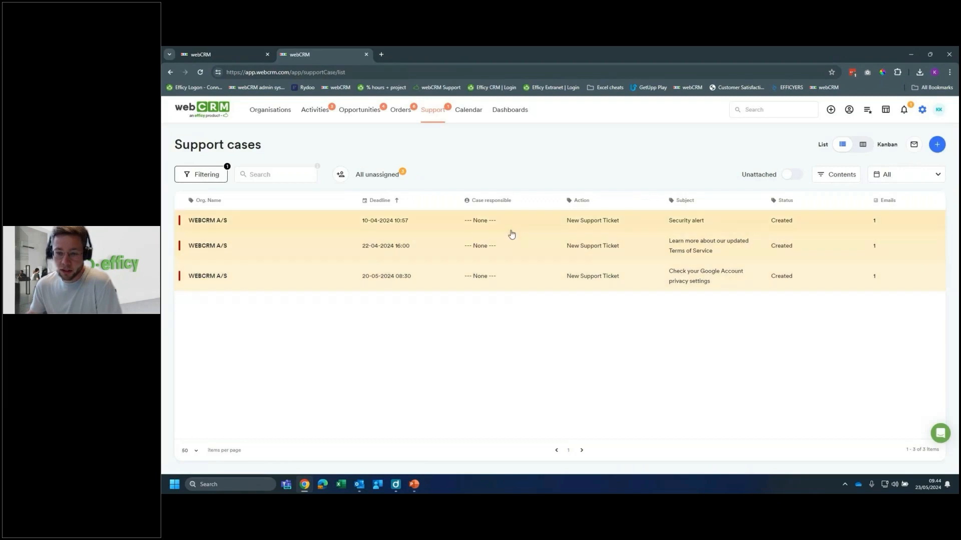
left_click(506, 273)
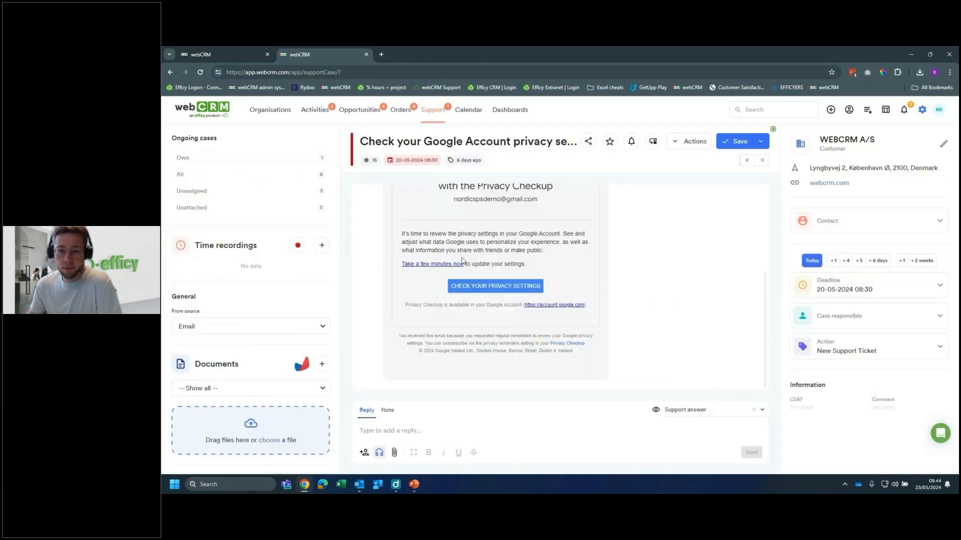
left_click(653, 146)
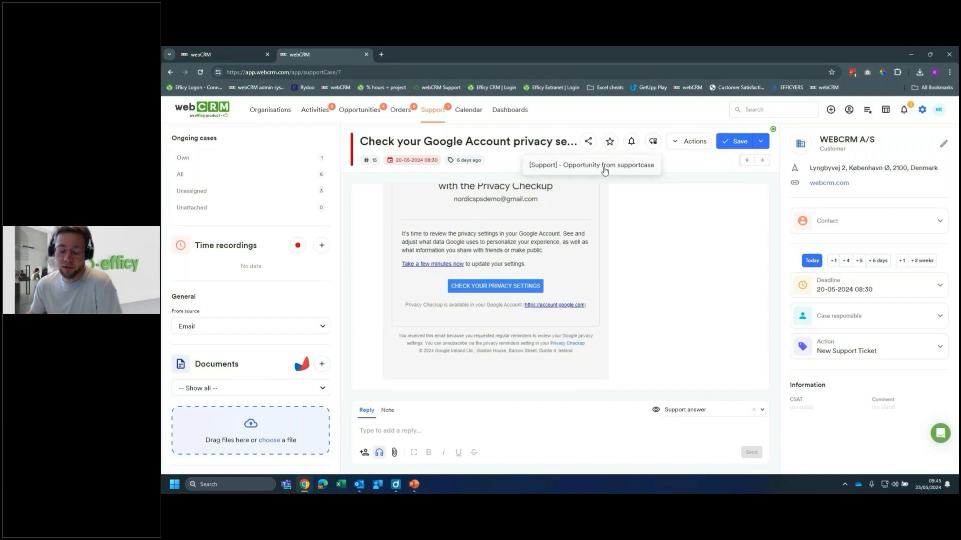
left_click(605, 169)
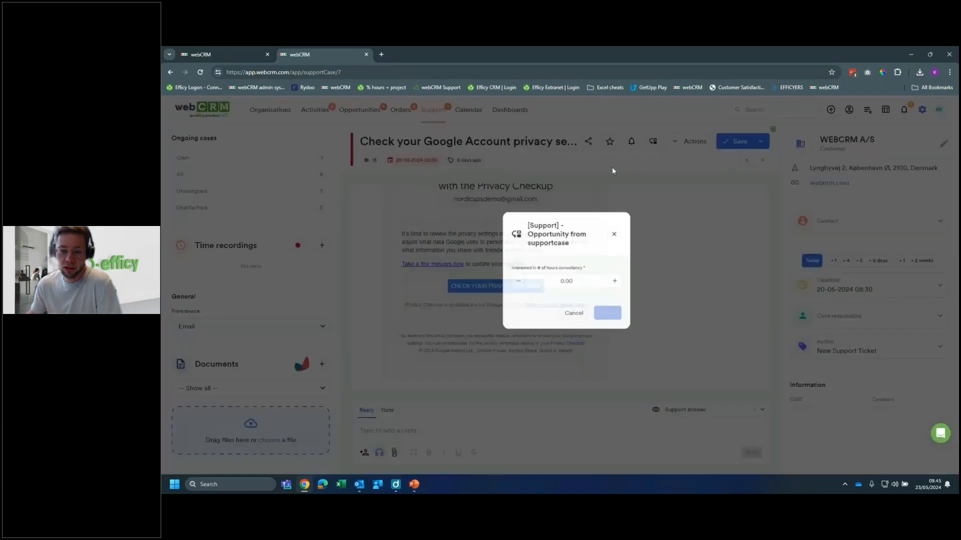
left_click(557, 295)
double_click(557, 295)
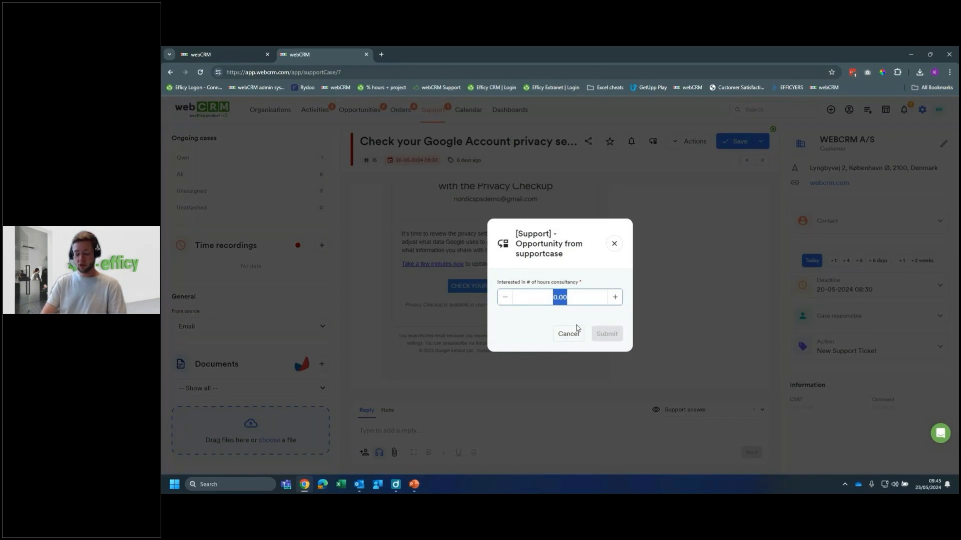
type("4")
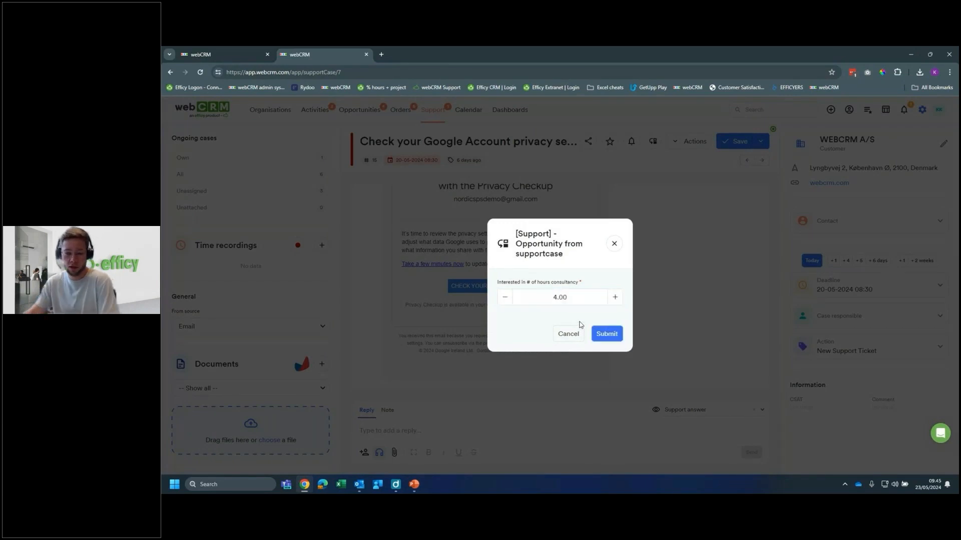
left_click(607, 335)
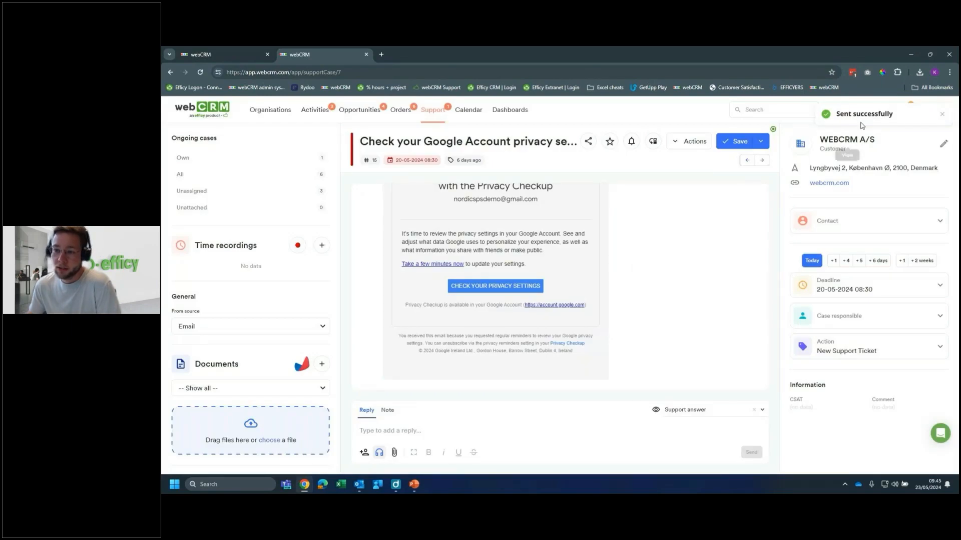
Go to the WEBCRM A/S organisation, check its opportunities and open the "Support time spend" order
left_click(843, 144)
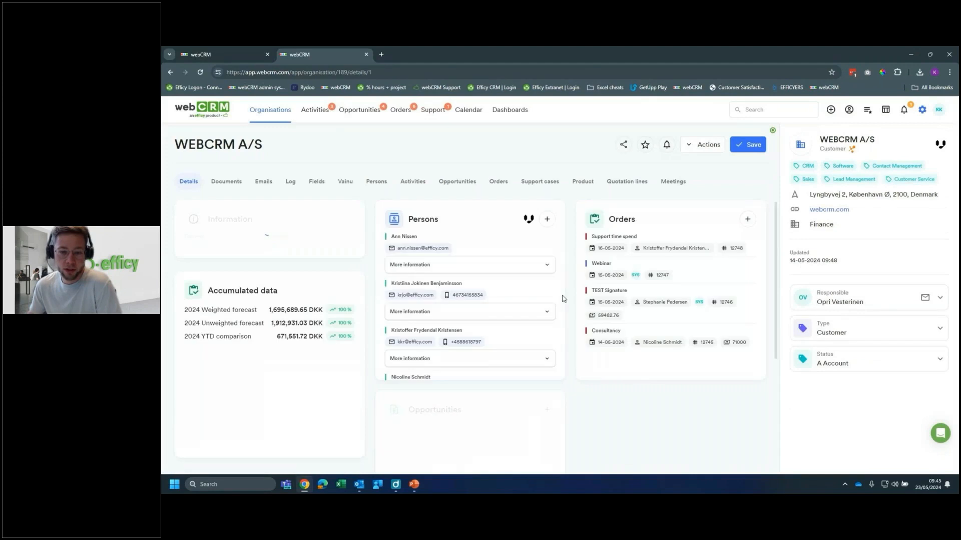
scroll(576, 300, "down", 3)
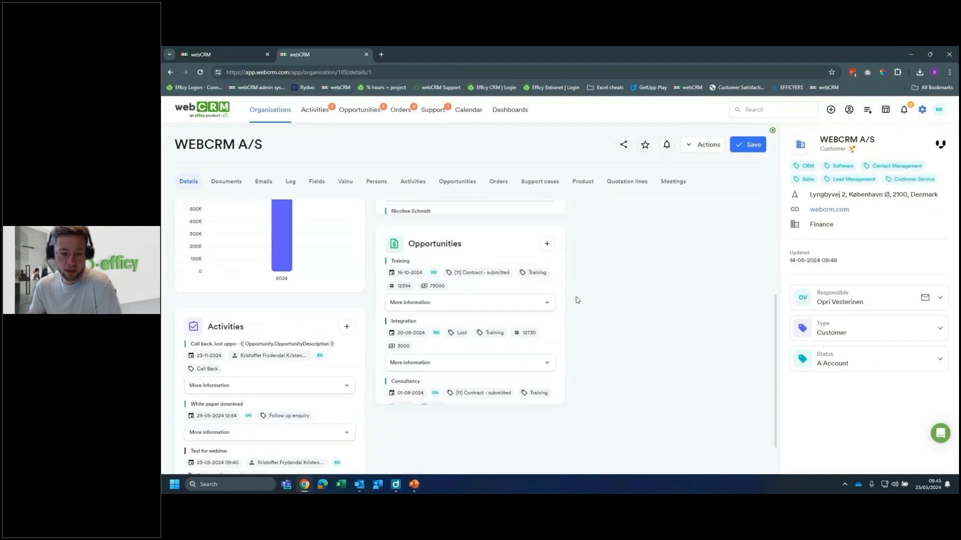
scroll(575, 300, "up", 3)
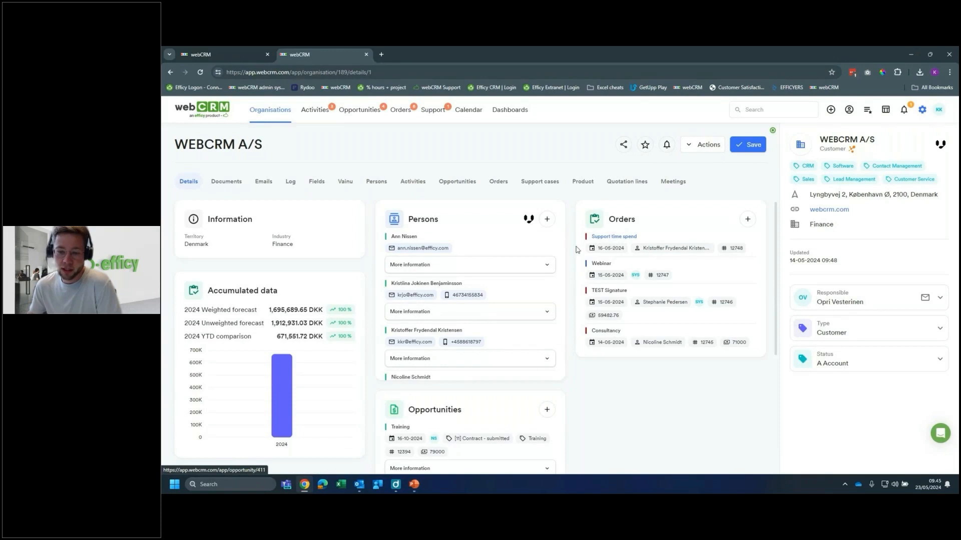
left_click(612, 237)
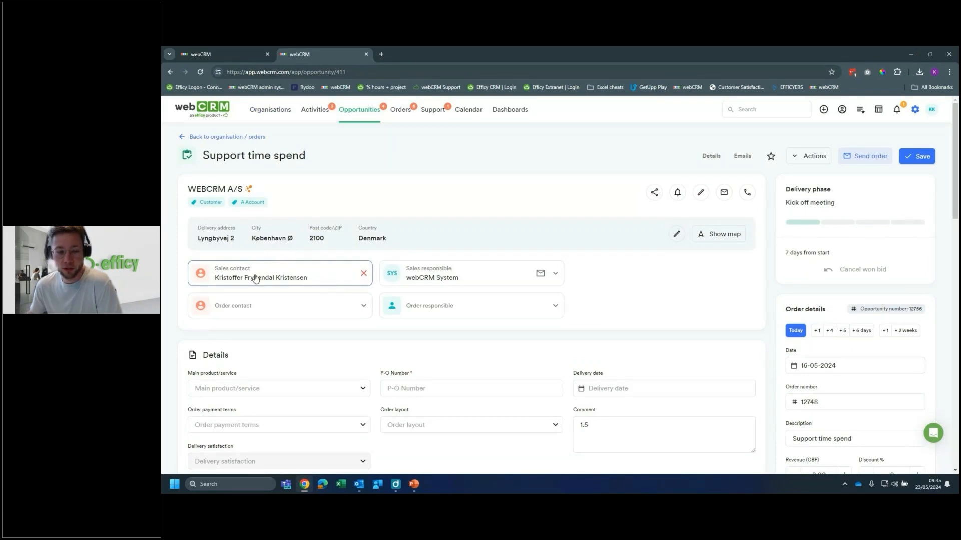
Choose a colleague as the order's sales responsible, fill in the required P-O number and save the order
left_click(469, 278)
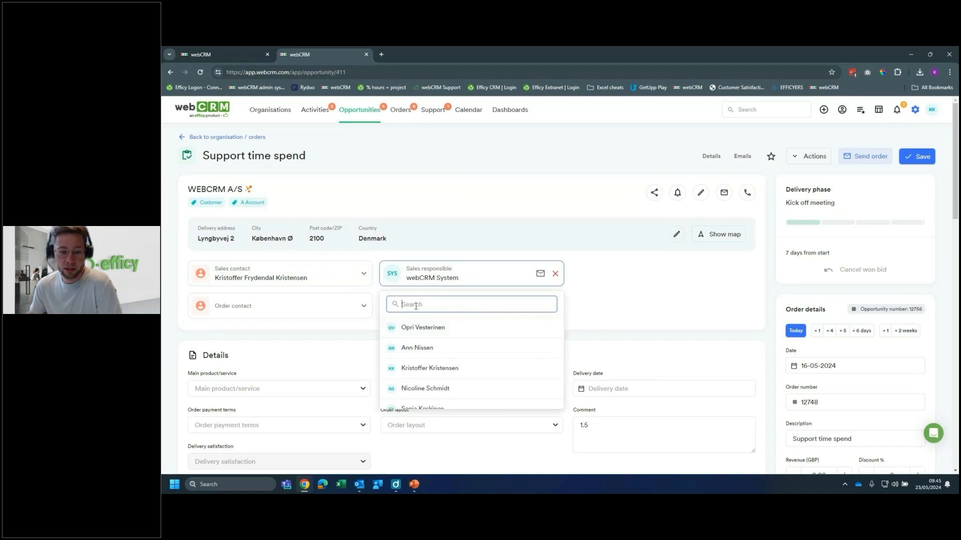
left_click(435, 369)
scroll(451, 300, "down", 2)
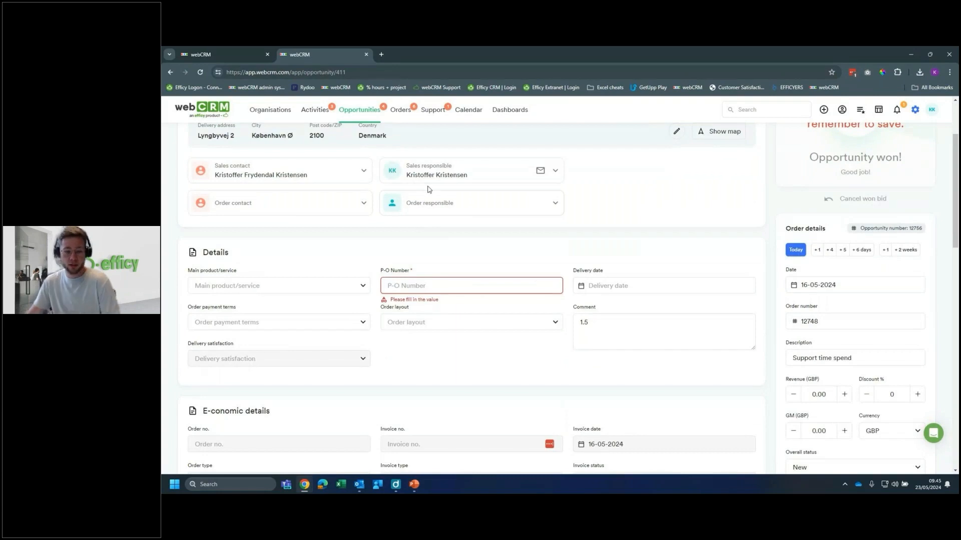
left_click(424, 288)
type("123")
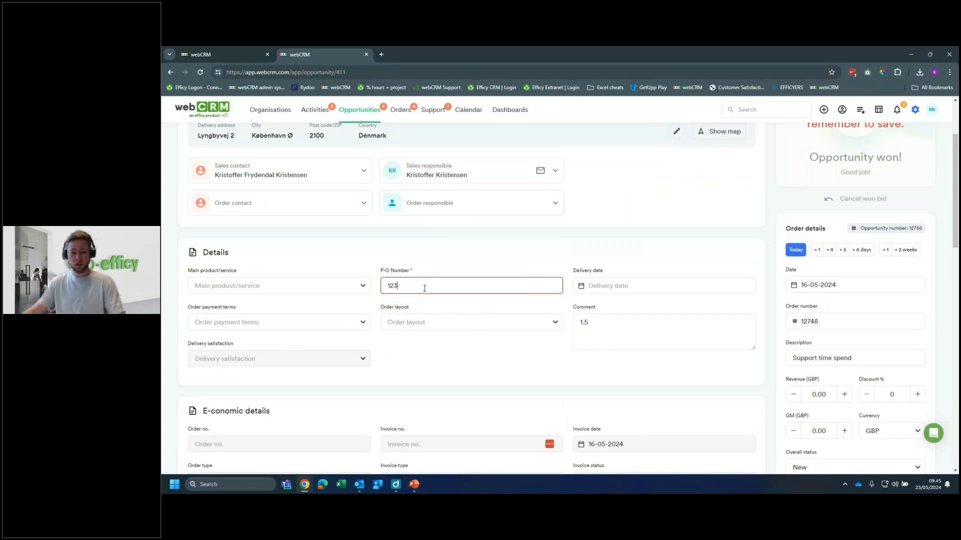
type("4")
key("Return")
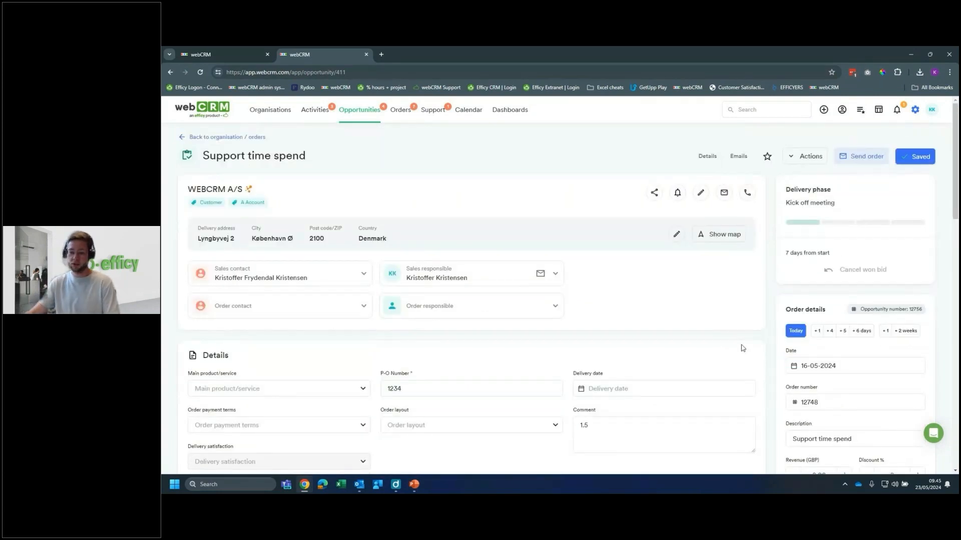
Examine the order's history log, order details and comment for signs of the automation run
scroll(756, 341, "down", 6)
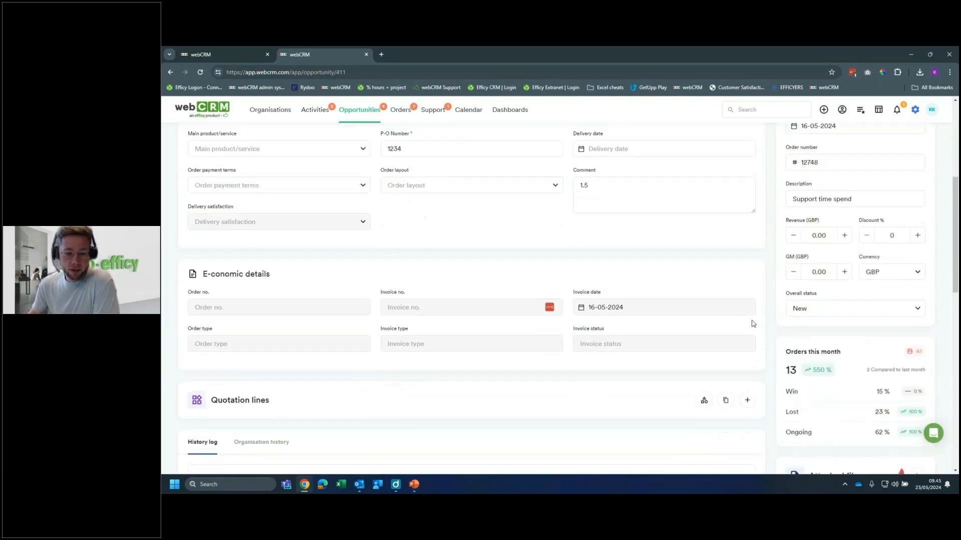
scroll(754, 323, "down", 5)
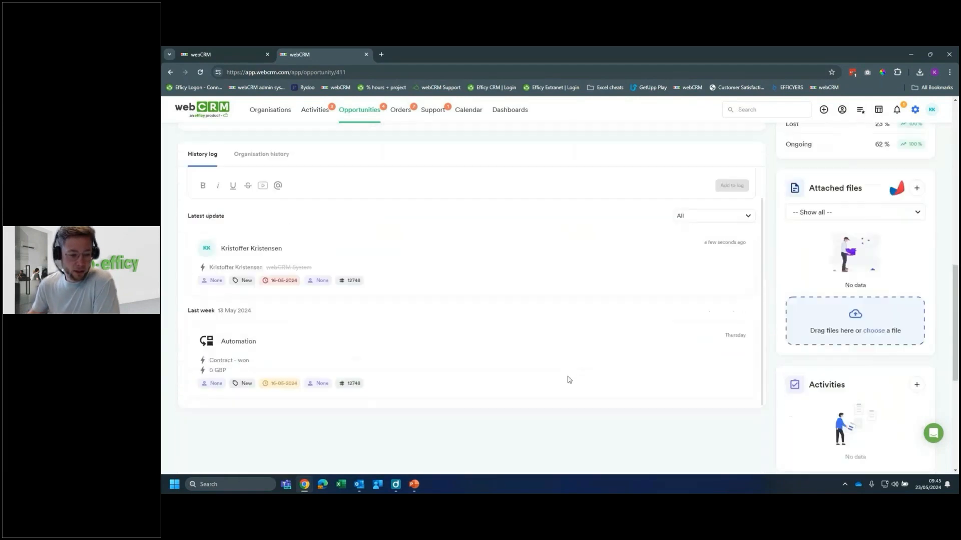
scroll(401, 336, "up", 1)
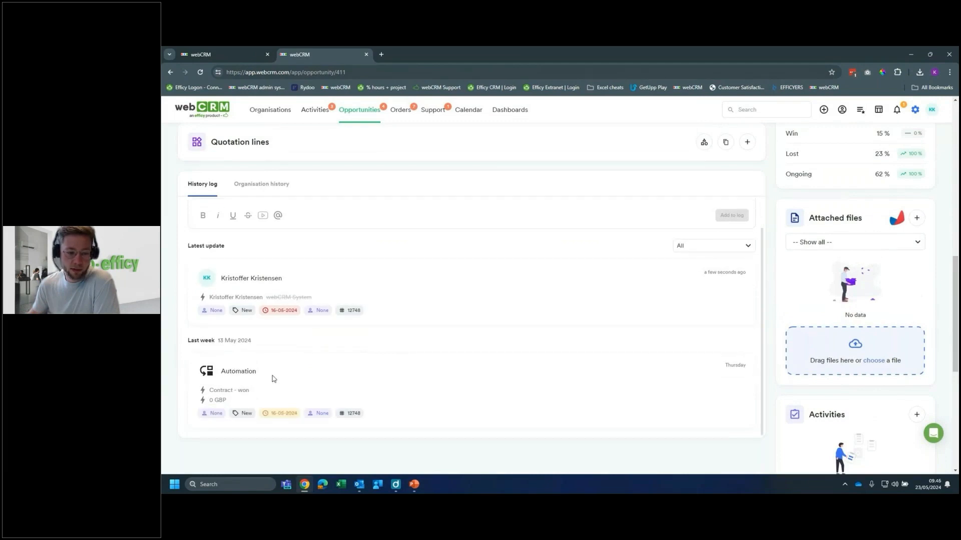
scroll(547, 369, "up", 9)
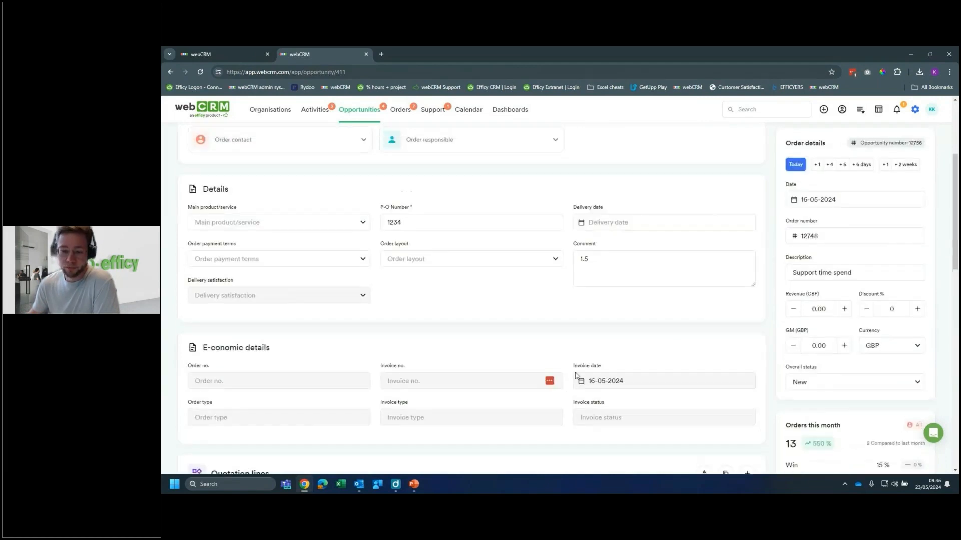
scroll(571, 363, "up", 1)
scroll(567, 345, "down", 1)
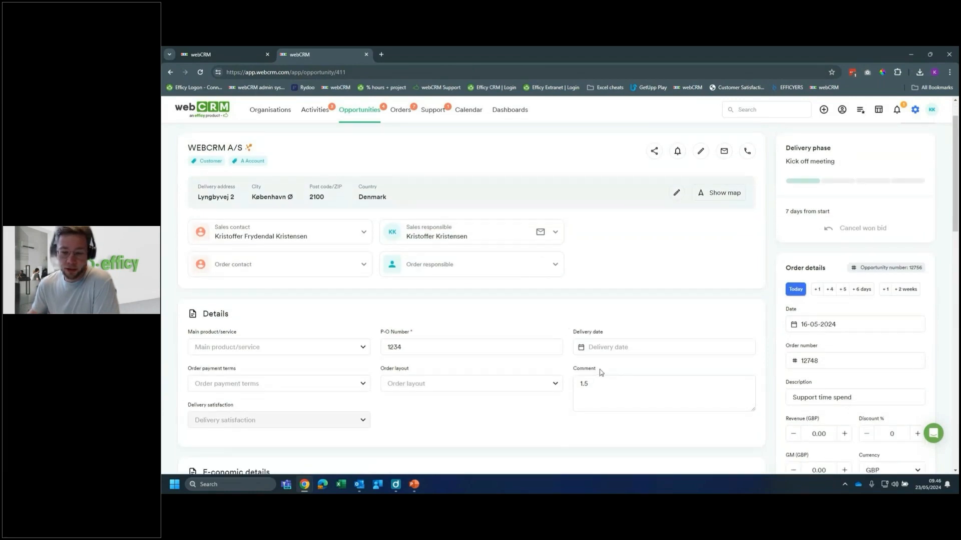
left_click(590, 385)
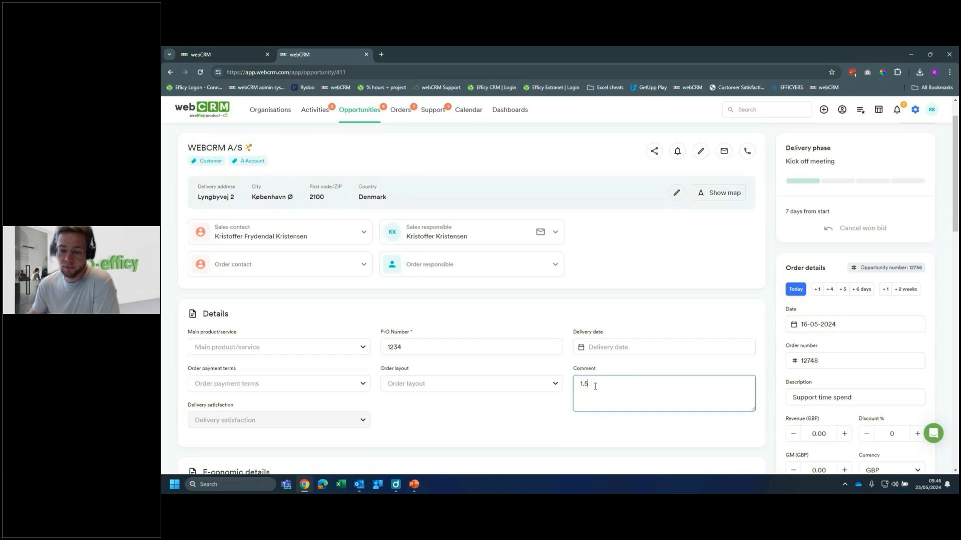
scroll(595, 386, "down", 5)
scroll(451, 251, "up", 6)
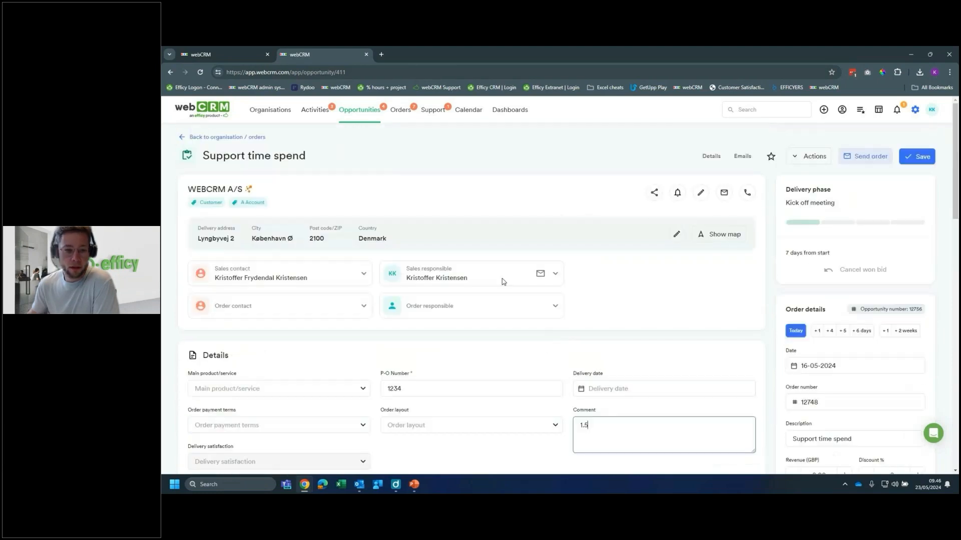
Return to the WEBCRM A/S organisation and look through its opportunities list for the one created by the flow
left_click(367, 117)
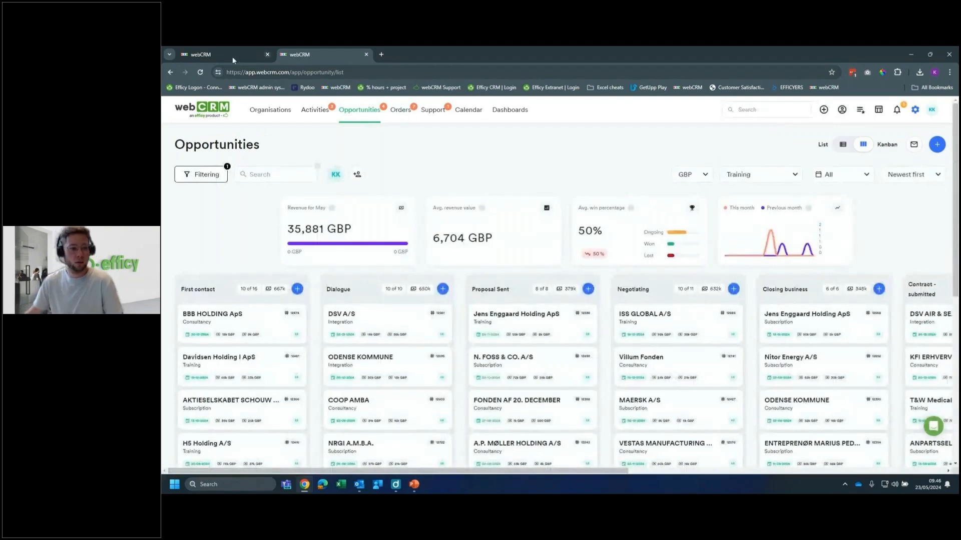
key("alt+Left")
key("alt+Left")
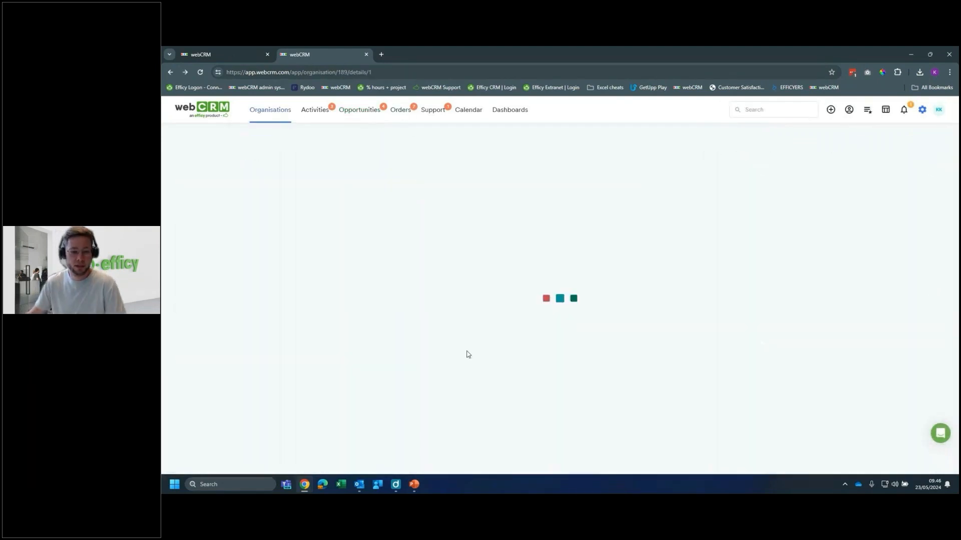
scroll(550, 345, "down", 5)
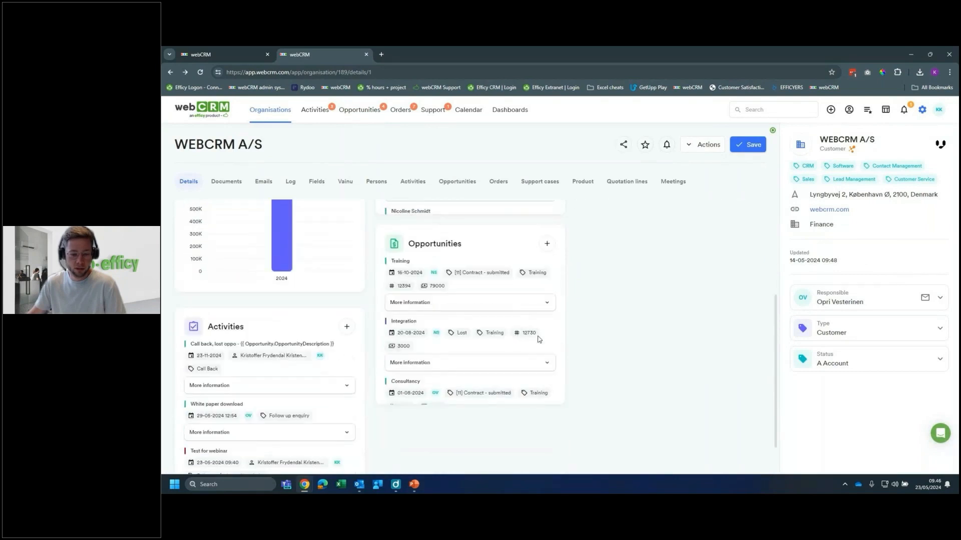
scroll(535, 339, "down", 3)
scroll(530, 338, "down", 2)
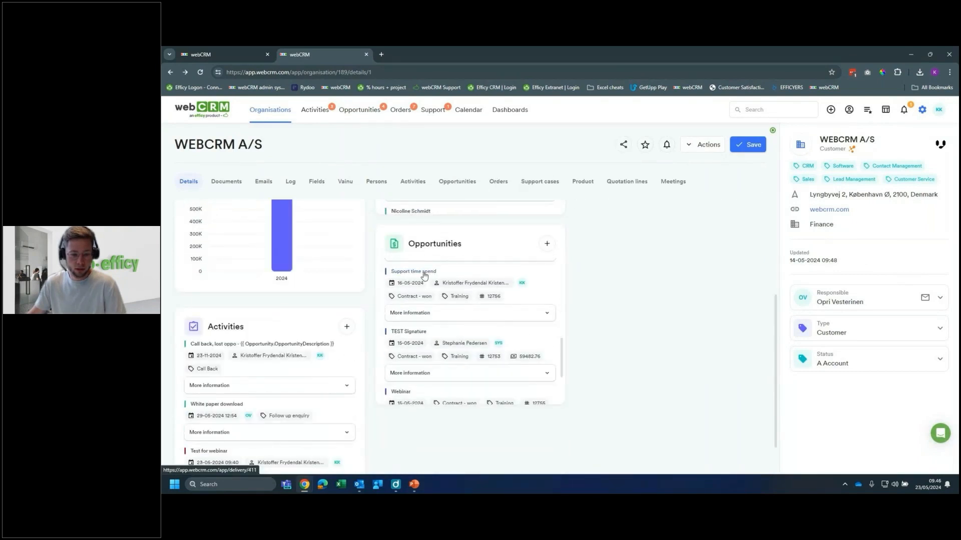
scroll(440, 296, "up", 5)
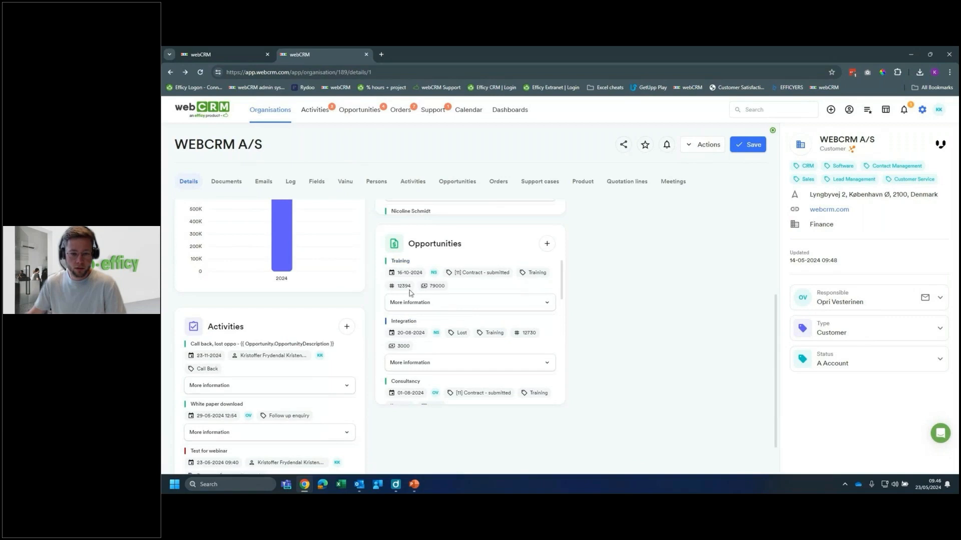
scroll(510, 294, "up", 3)
Open the "[Support] - Opportunity from supportcase" flow from the automation flows in Utilities
left_click(922, 110)
left_click(881, 128)
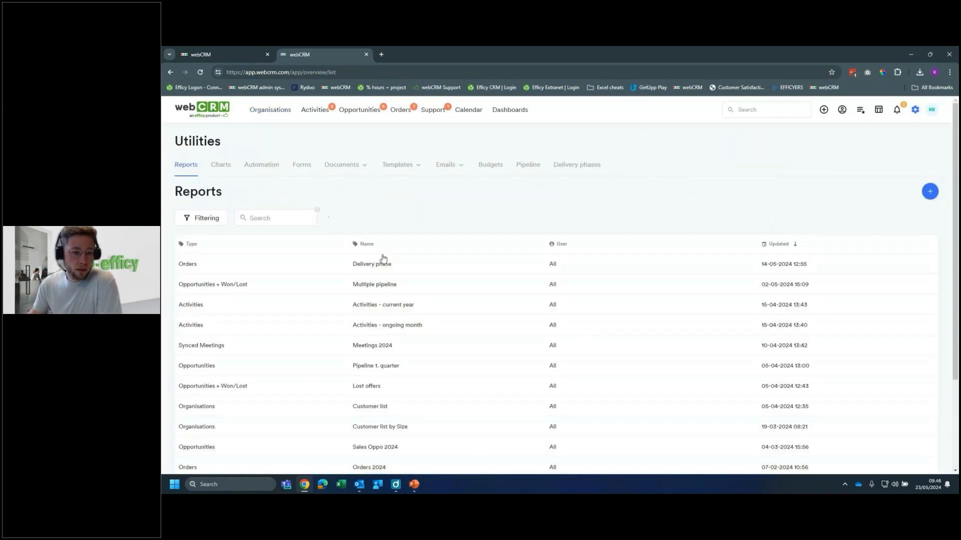
left_click(261, 165)
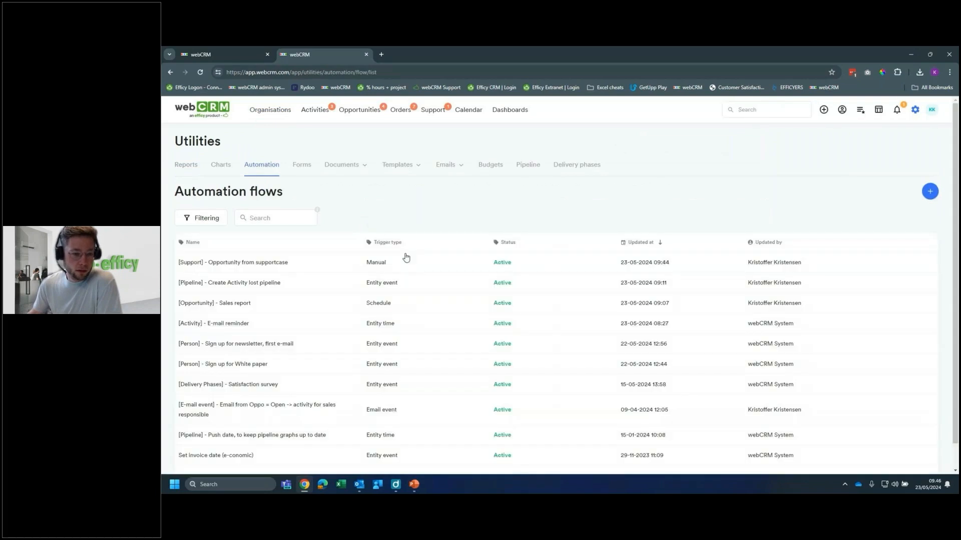
left_click(406, 253)
left_click(875, 200)
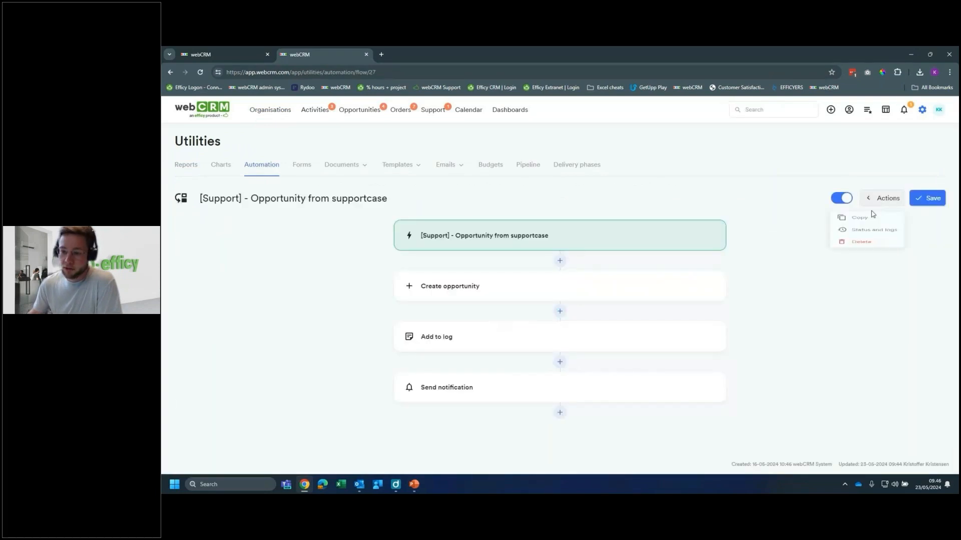
left_click(873, 243)
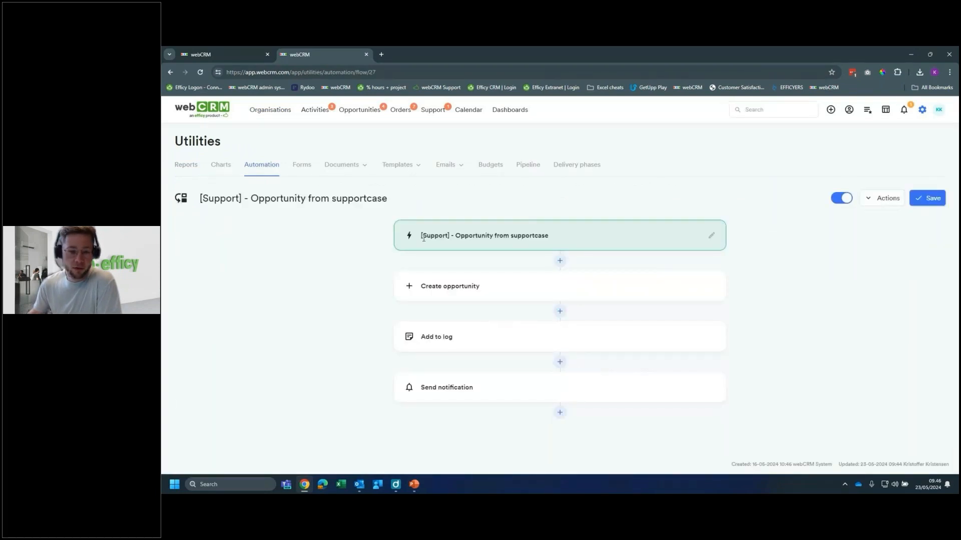
left_click(878, 204)
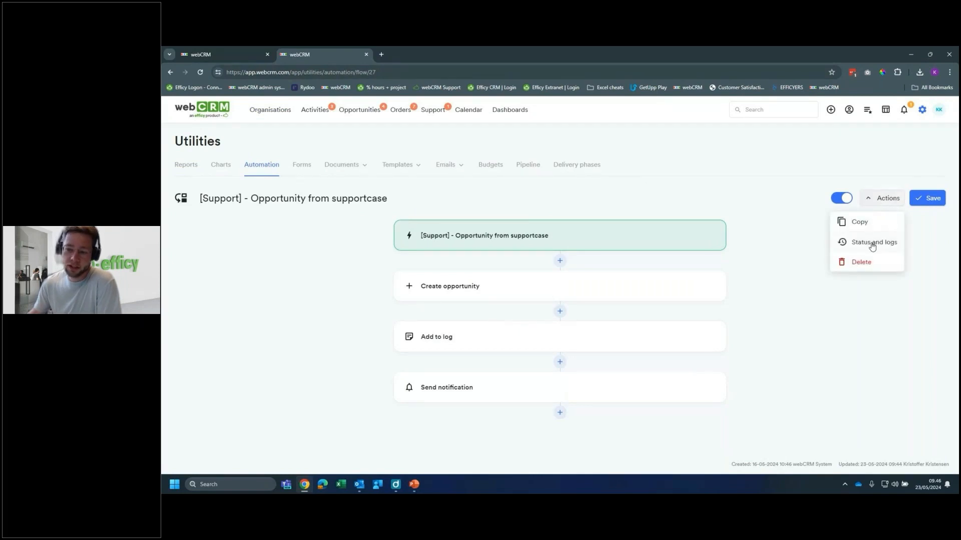
left_click(872, 244)
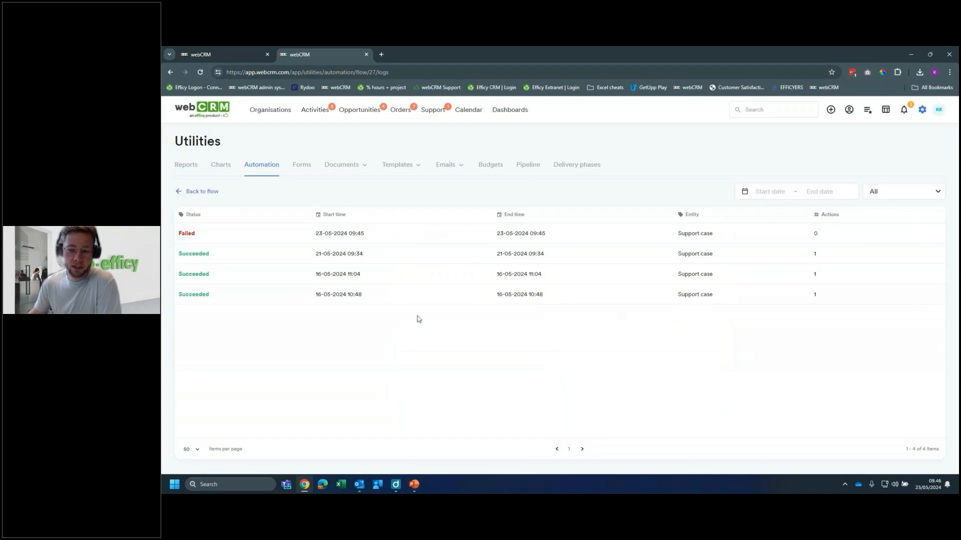
left_click(485, 241)
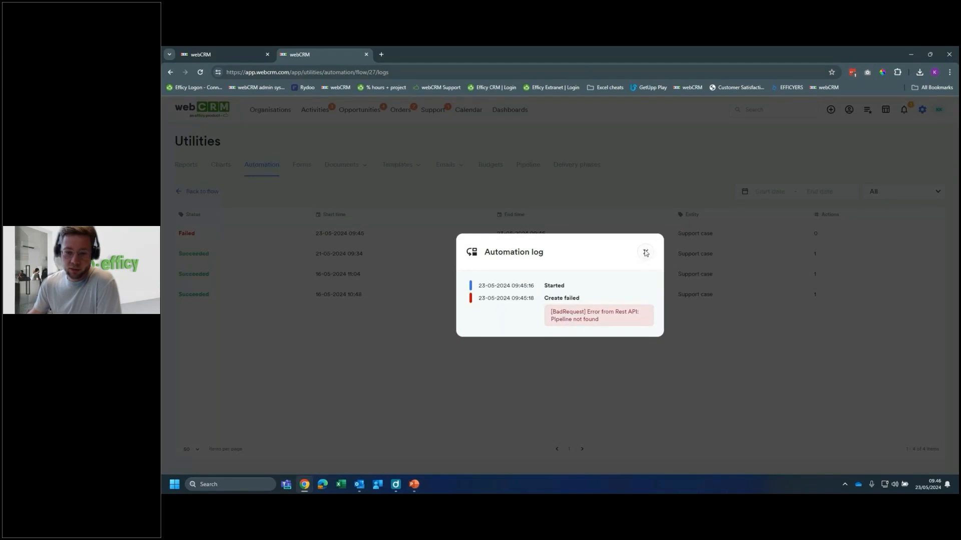
left_click(645, 254)
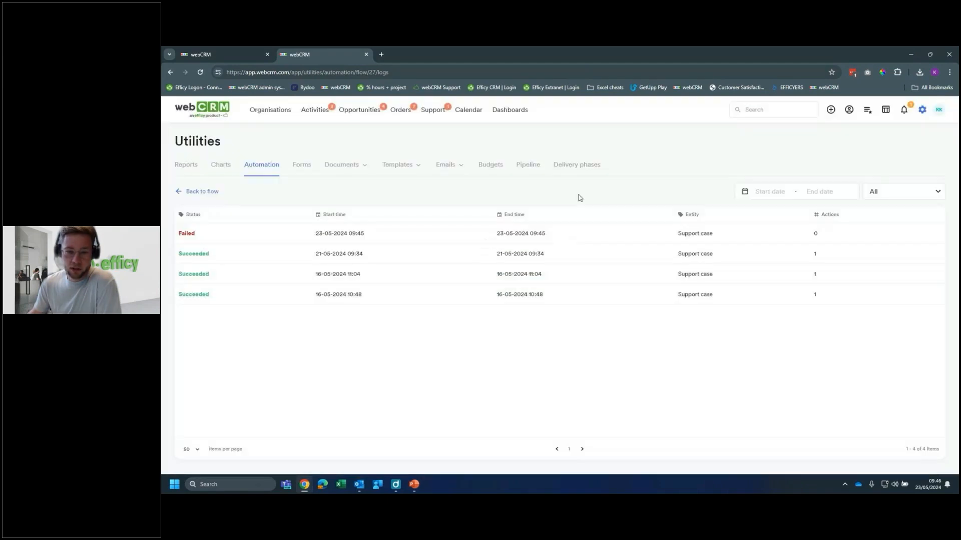
Set the pipeline level of the flow's Create opportunity action to [1] First contact and save the flow
left_click(270, 167)
left_click(450, 268)
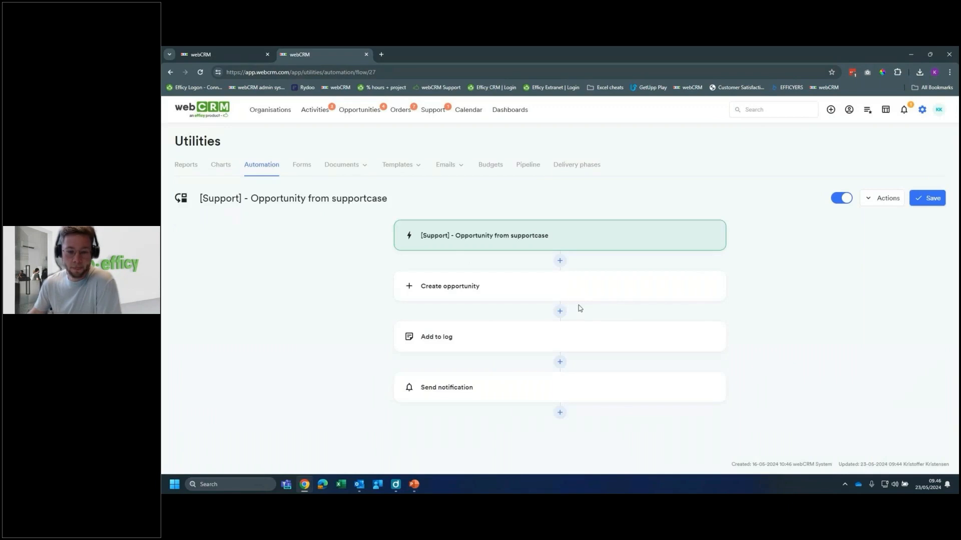
left_click(699, 287)
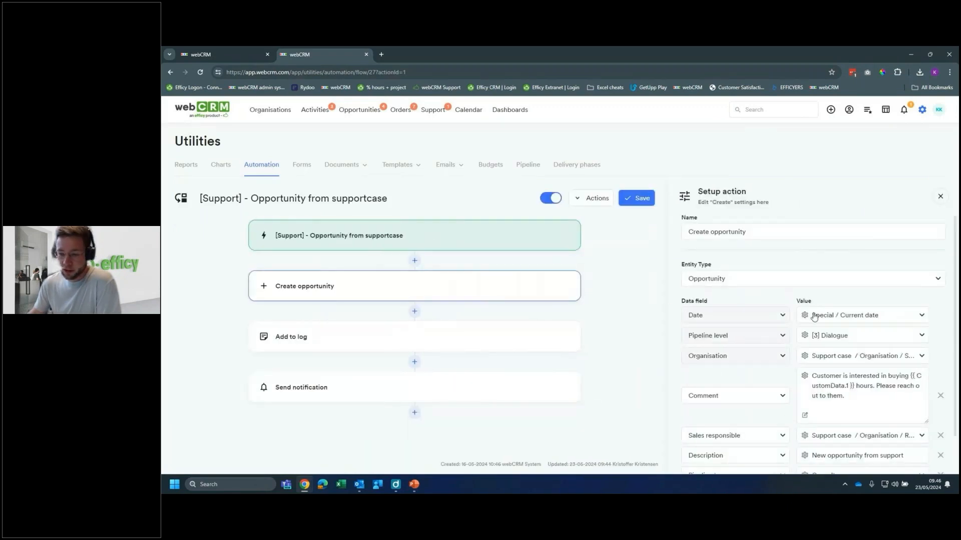
scroll(811, 316, "down", 1)
left_click(860, 294)
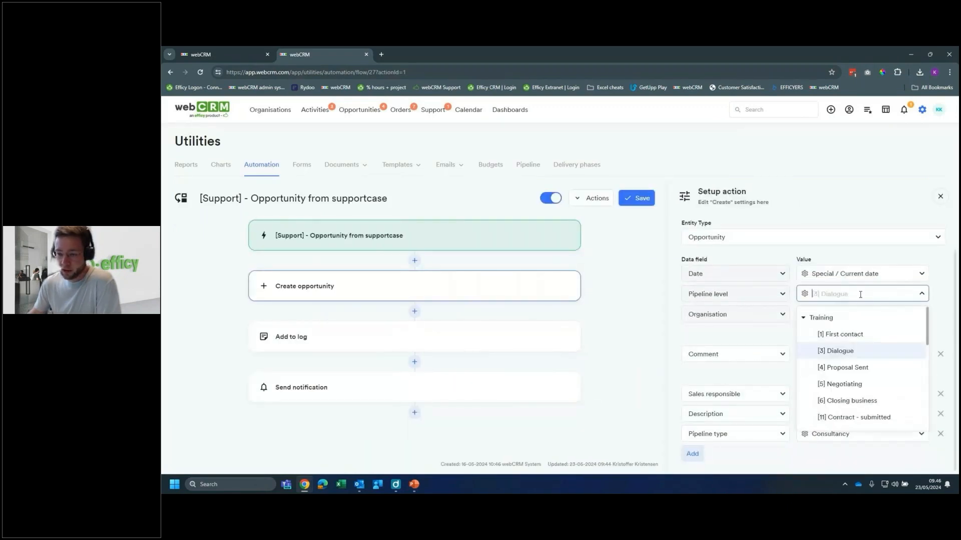
left_click(861, 335)
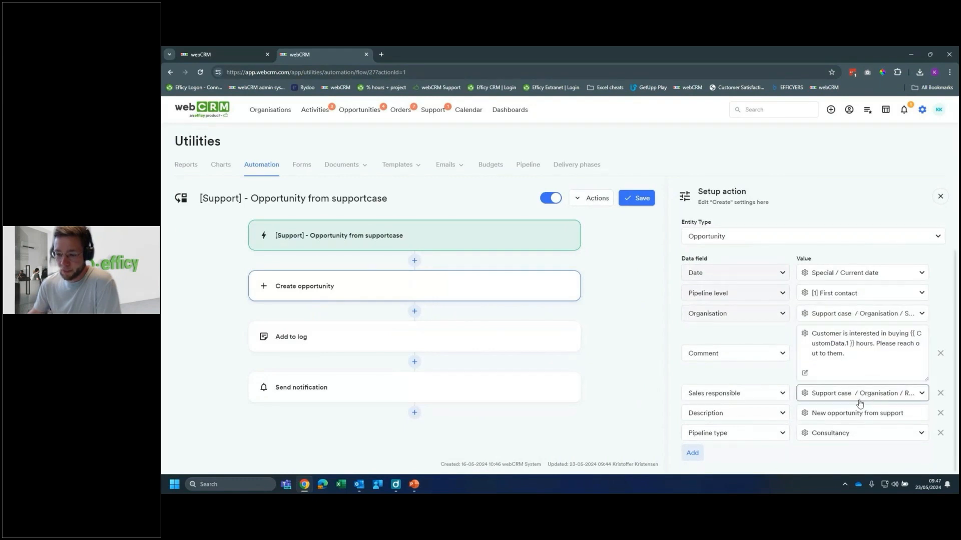
left_click(638, 199)
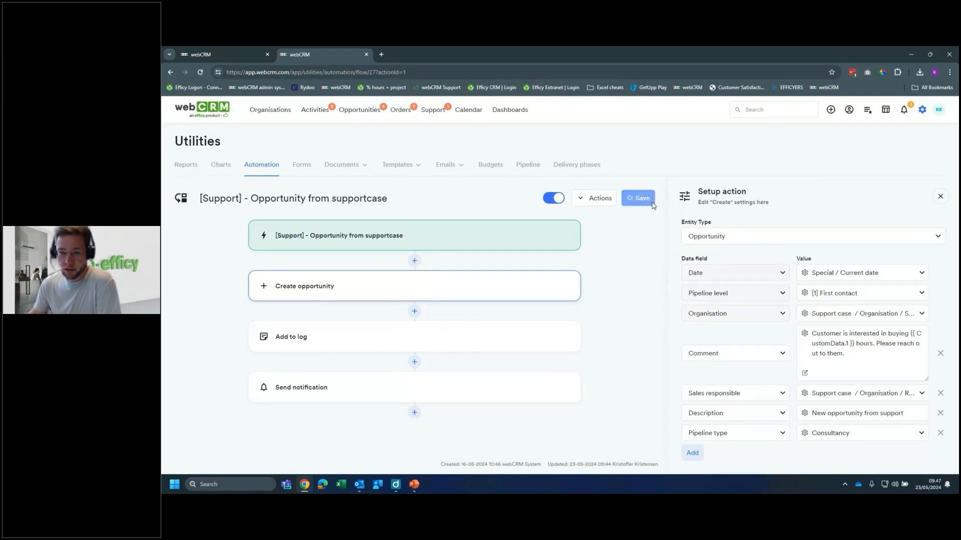
Run the "[Support] - Opportunity from supportcase" flow on the Google Account privacy settings support case with 4 hours of consultancy
left_click(433, 112)
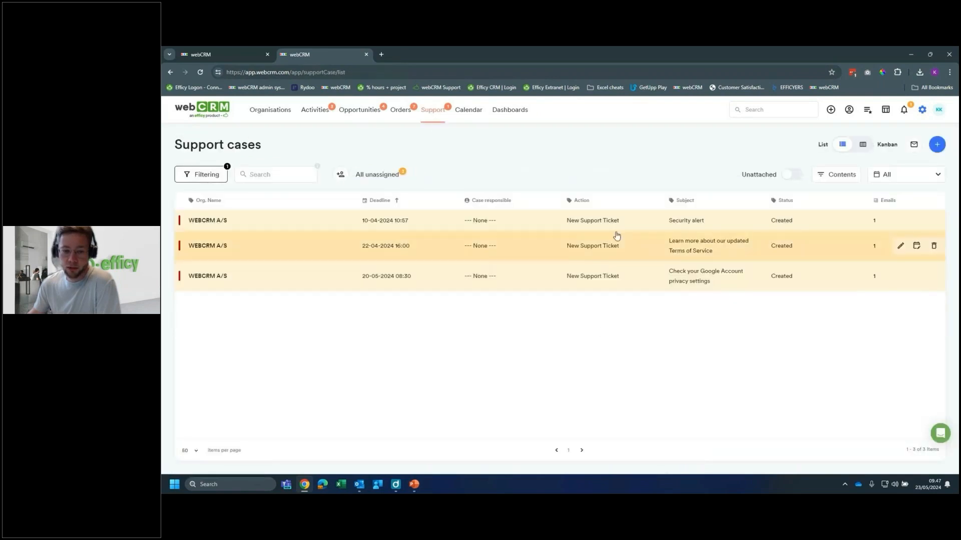
left_click(613, 279)
left_click(653, 142)
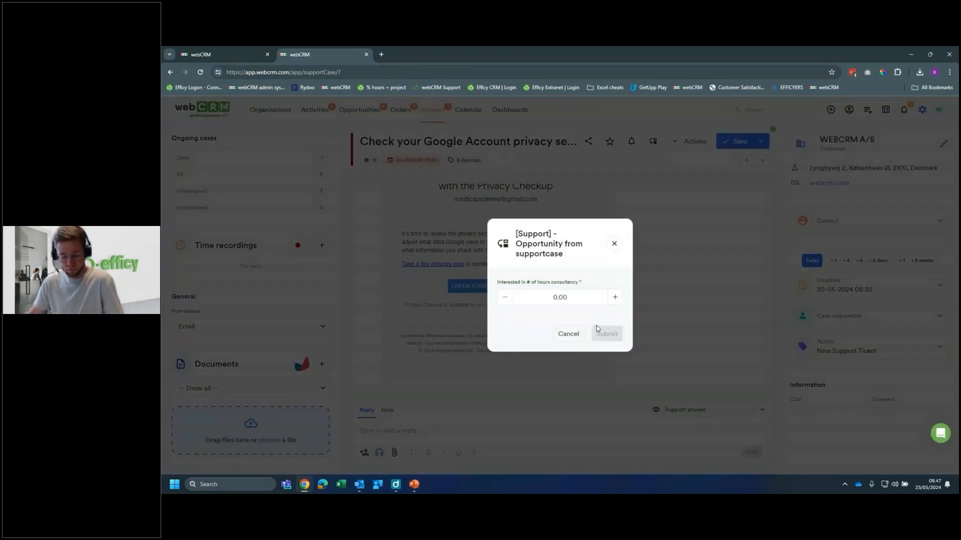
type("4")
left_click(605, 335)
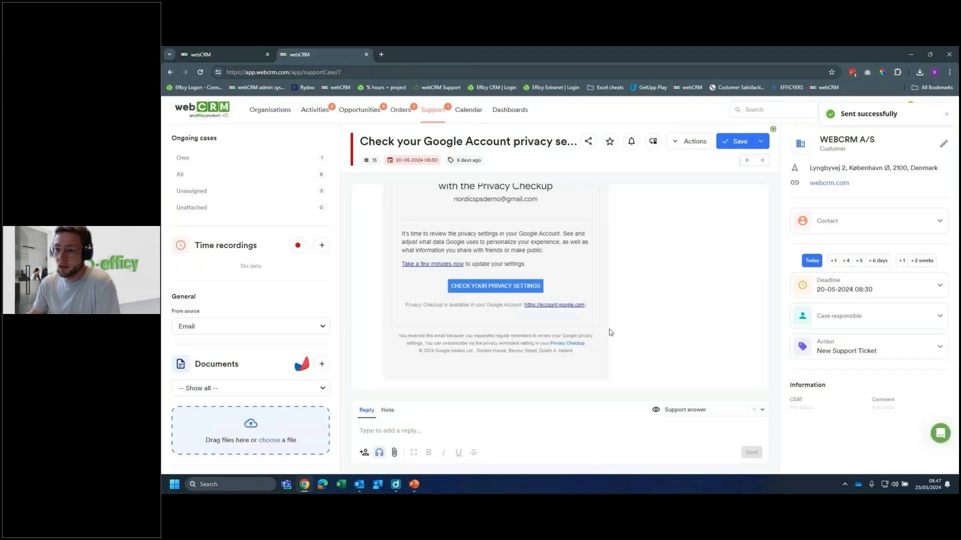
Open the status and logs of the "[Support] - Opportunity from supportcase" flow from the automation flows in Utilities
left_click(939, 116)
left_click(886, 150)
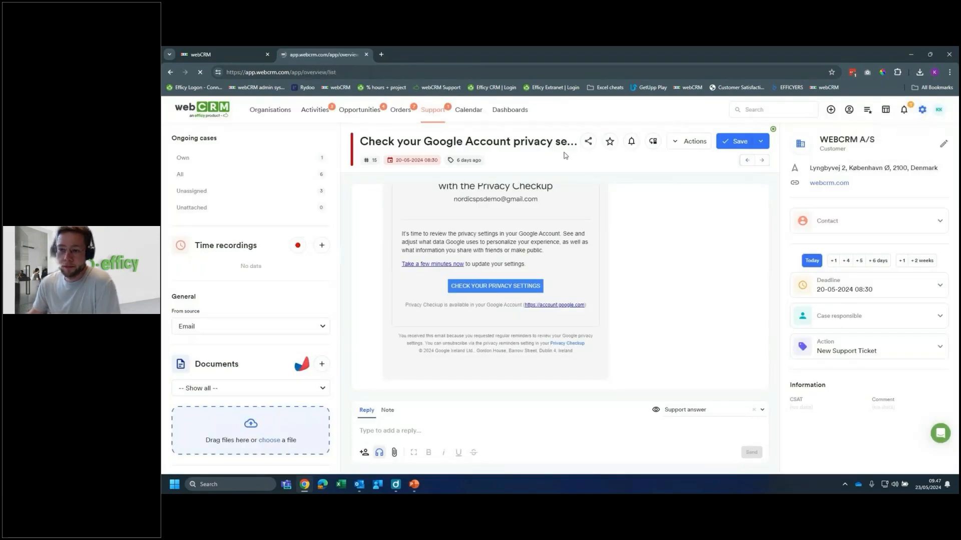
left_click(267, 165)
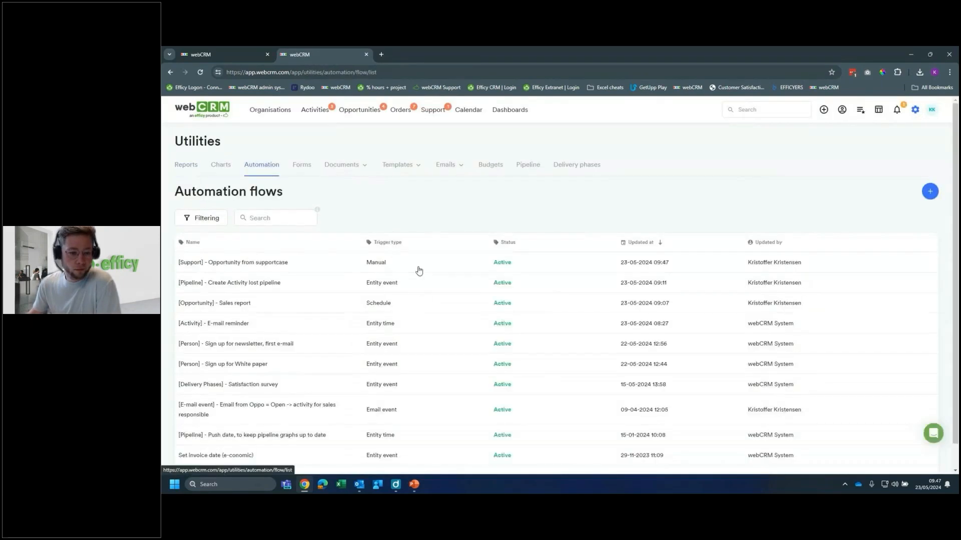
left_click(418, 233)
left_click(868, 199)
left_click(861, 242)
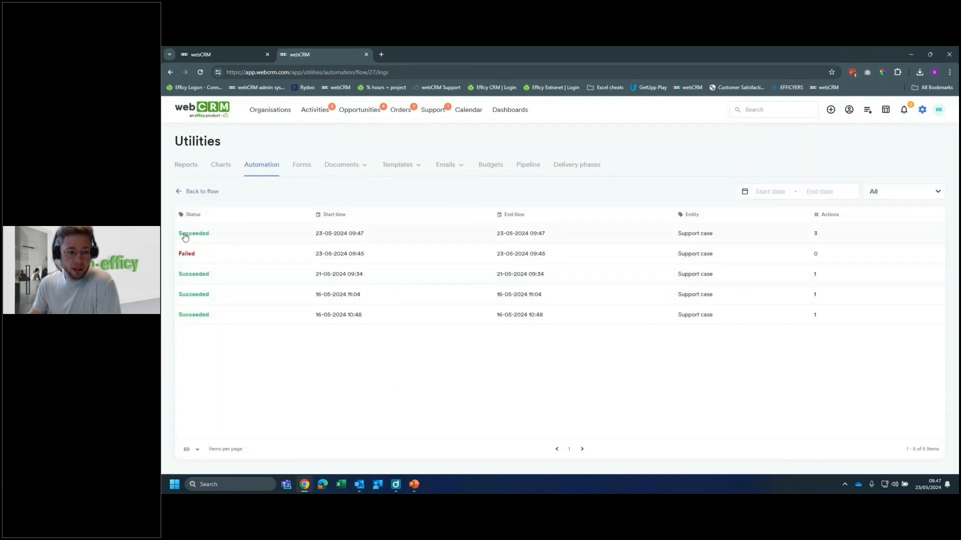
left_click(617, 238)
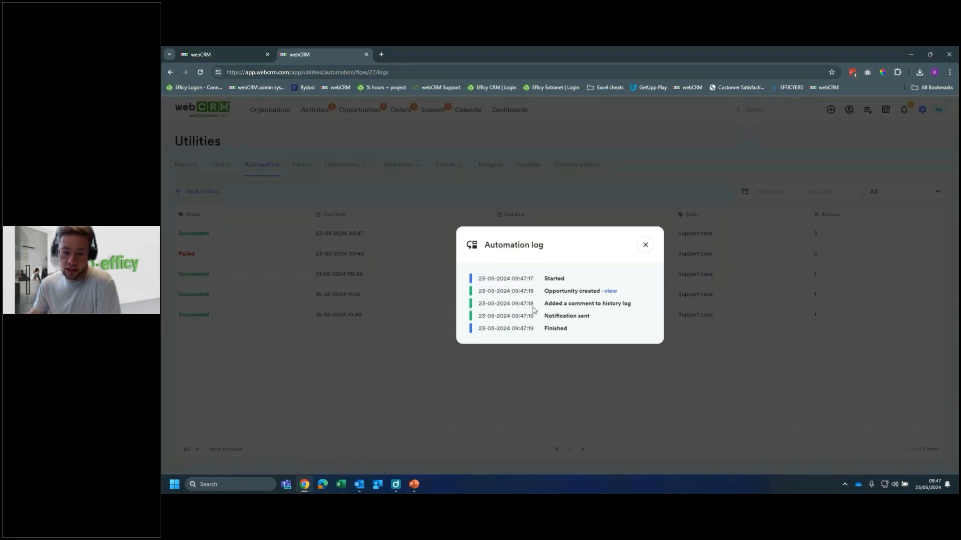
left_click_drag(543, 294, 611, 304)
left_click_drag(548, 317, 589, 319)
left_click(590, 319)
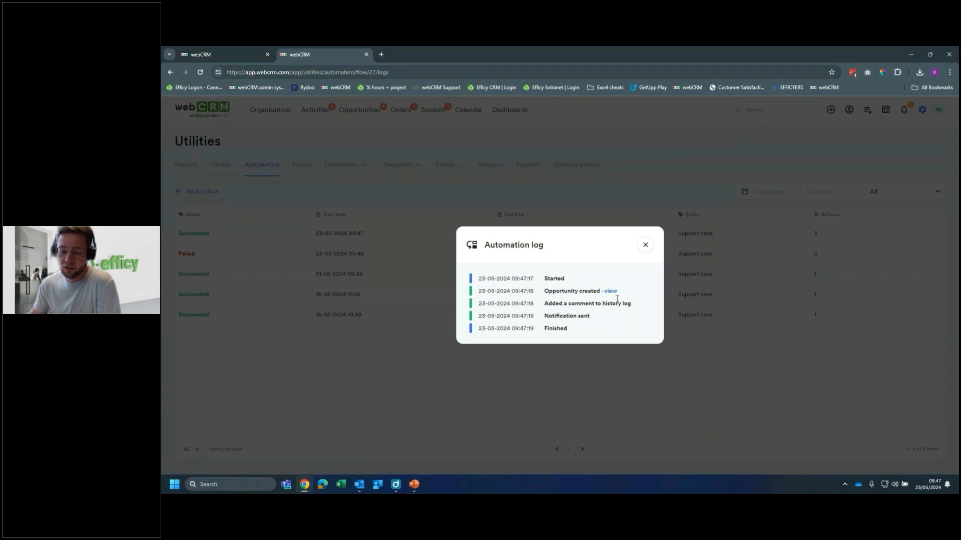
left_click(645, 246)
Check the notifications and open the created opportunity from the automation log of the 09:47 run
left_click(903, 111)
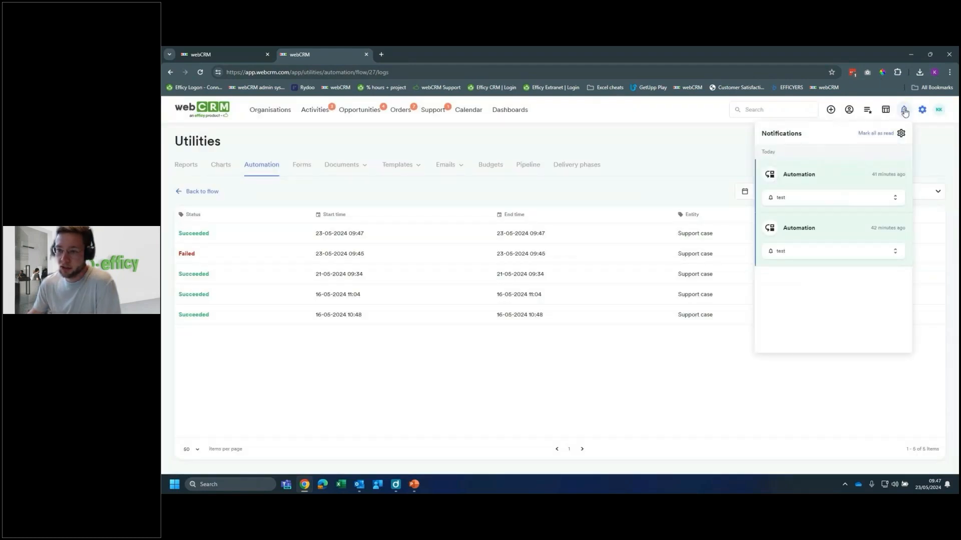
left_click(536, 237)
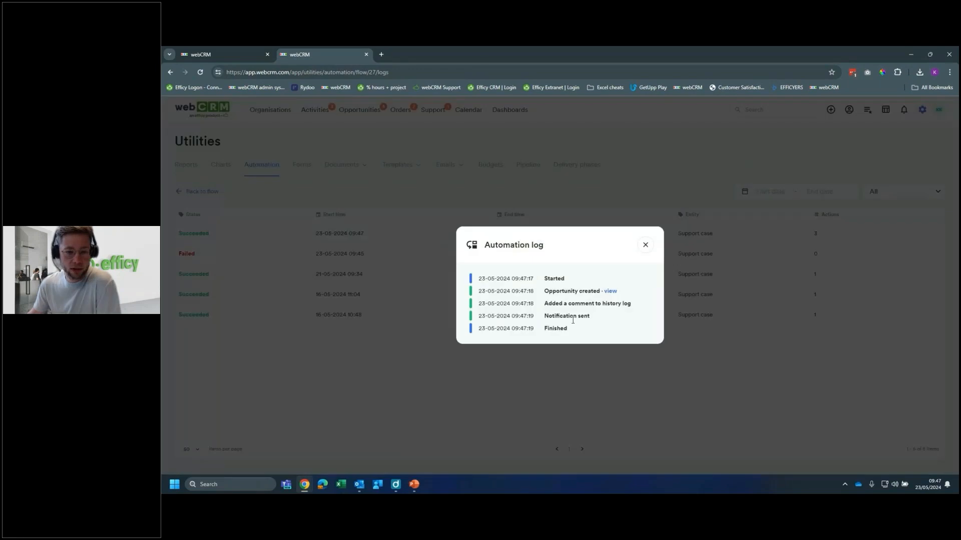
left_click(610, 291)
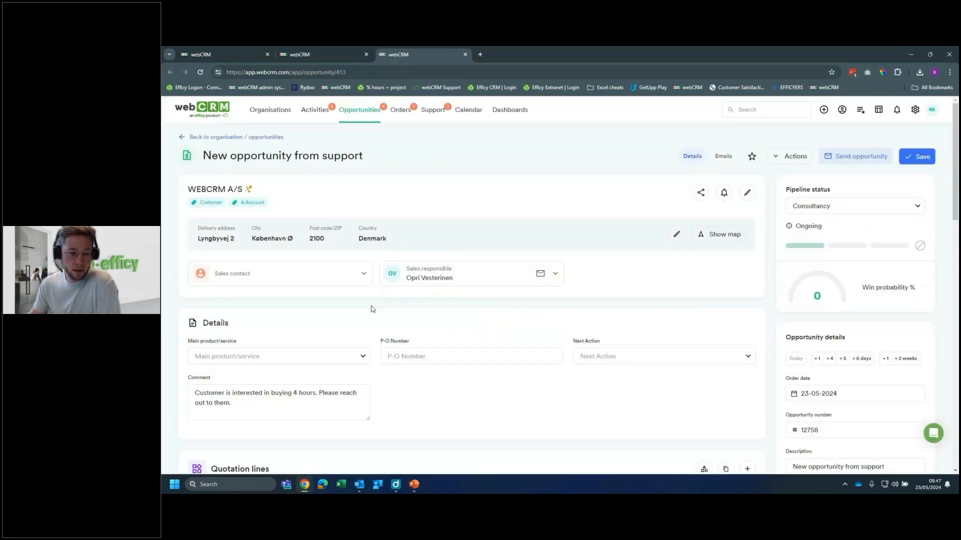
Examine the new opportunity's comment, sales responsible, pipeline status and opportunity details
scroll(334, 321, "down", 3)
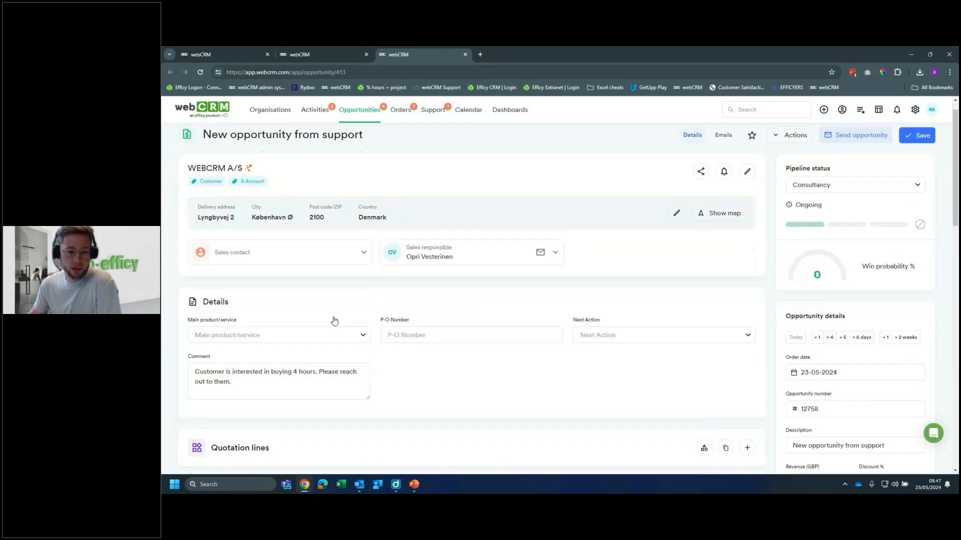
scroll(398, 317, "up", 3)
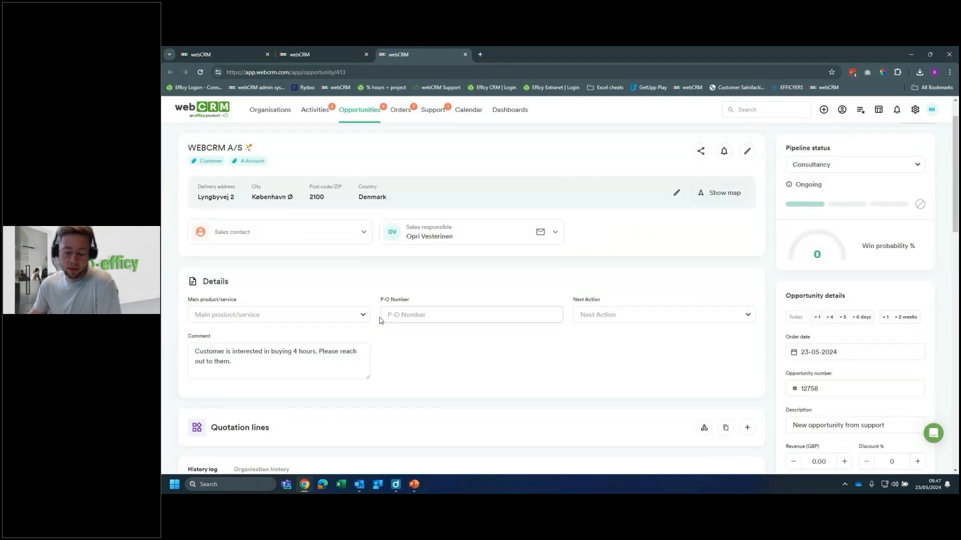
scroll(451, 391, "down", 3)
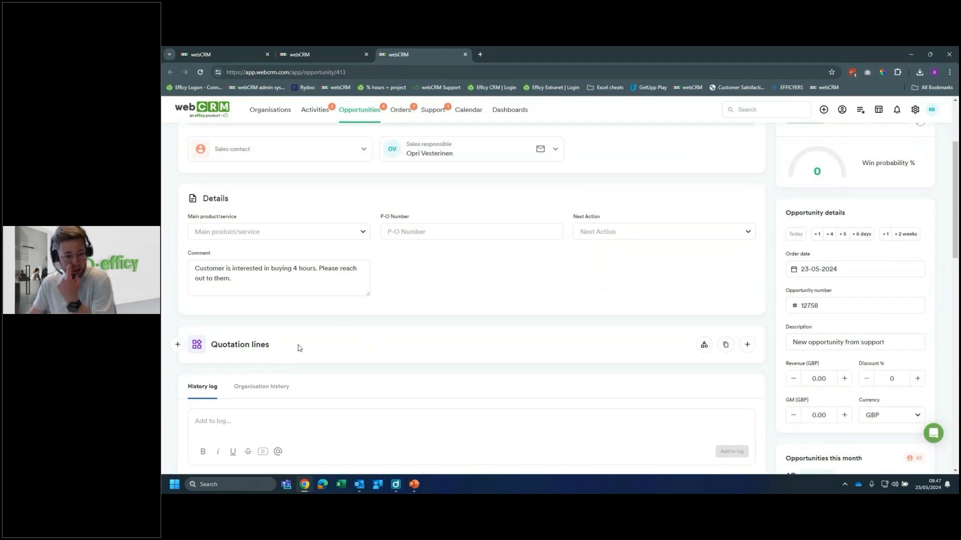
left_click(218, 279)
left_click_drag(194, 269, 262, 270)
left_click(348, 274)
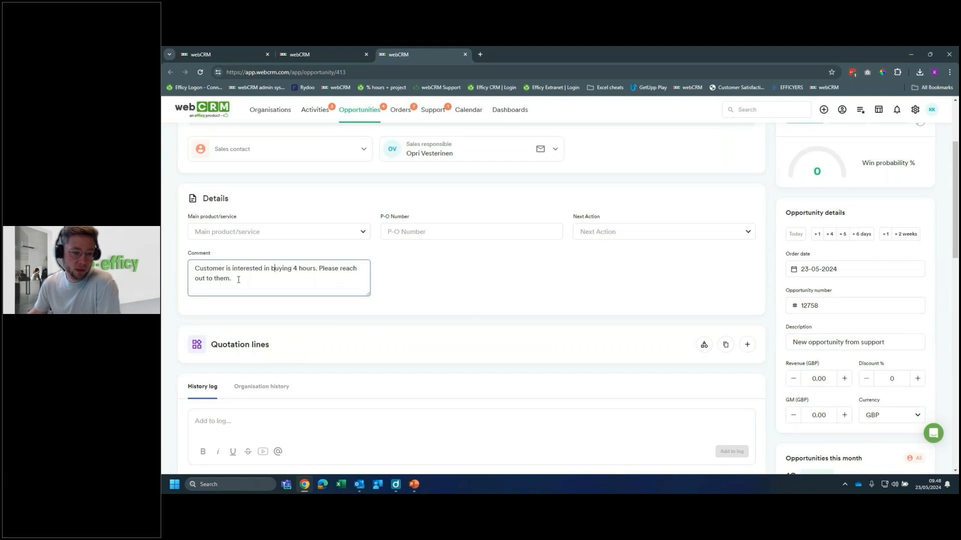
scroll(310, 341, "up", 2)
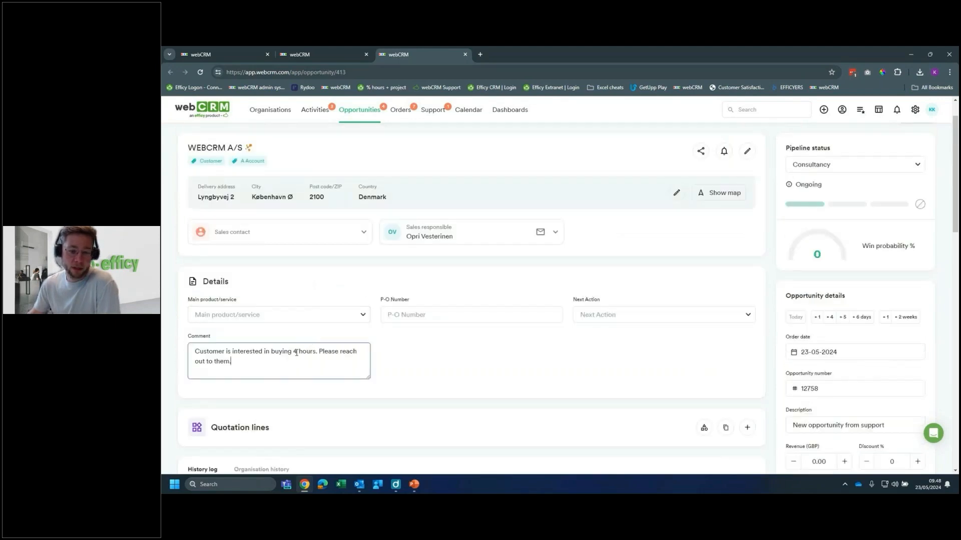
scroll(422, 237, "up", 1)
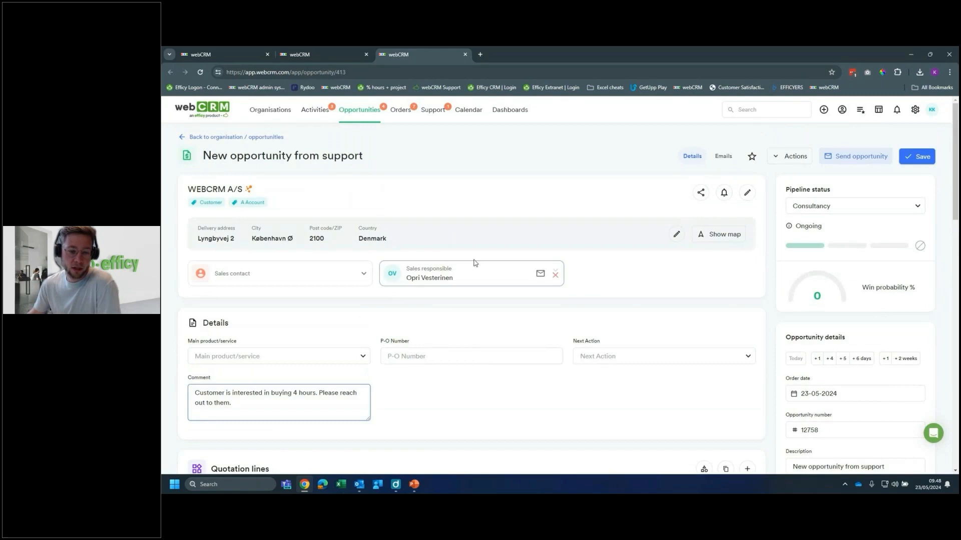
left_click(431, 323)
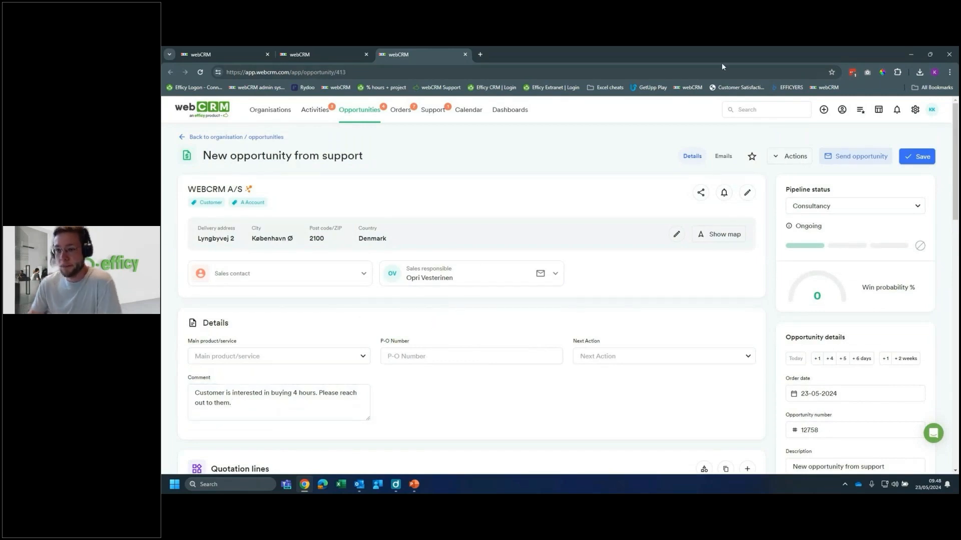
Open the "[Opportunity] - Sales report" flow from the automation flows in Utilities
left_click(915, 110)
left_click(874, 132)
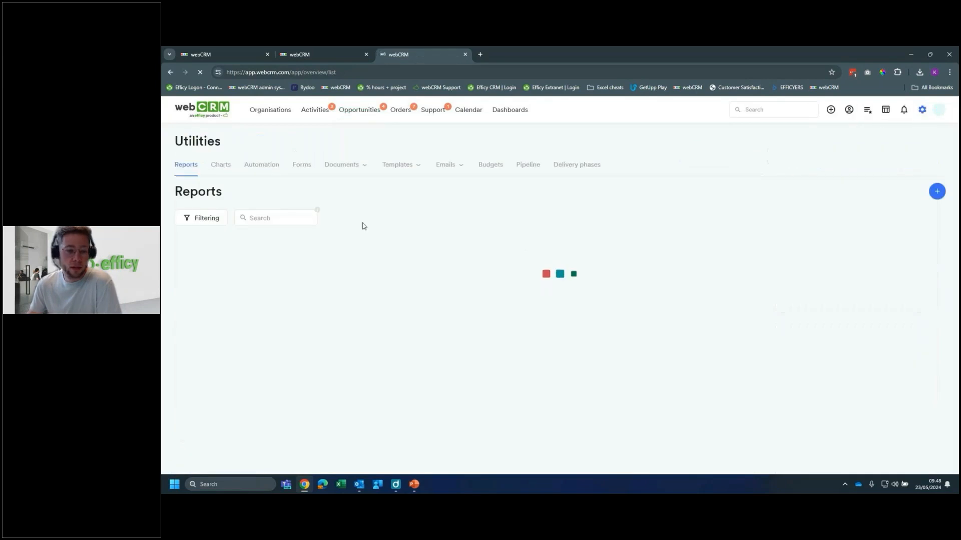
left_click(265, 165)
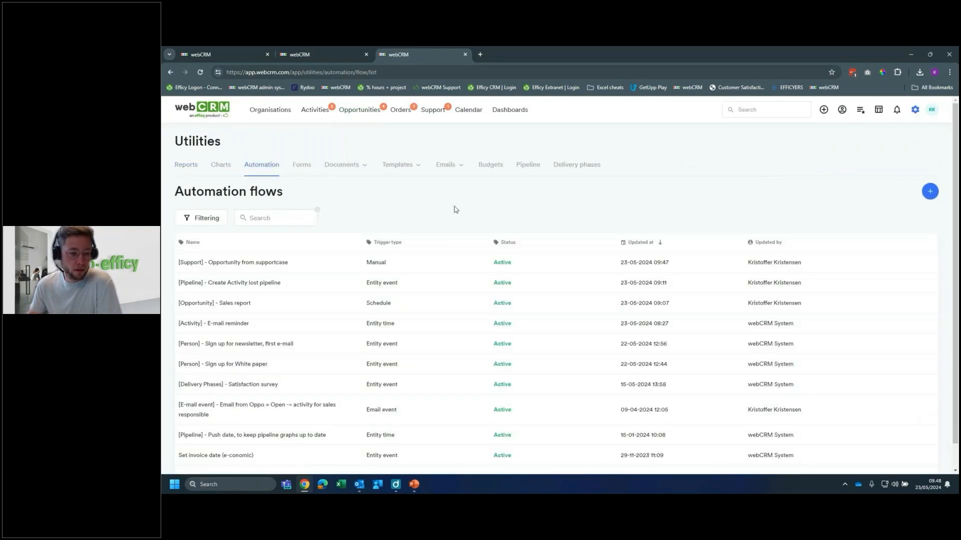
scroll(445, 323, "down", 1)
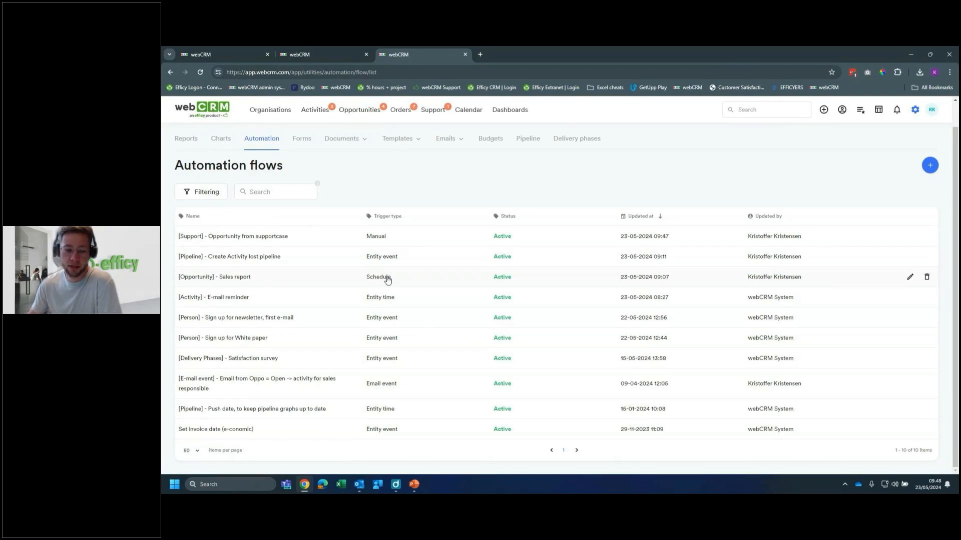
left_click(370, 278)
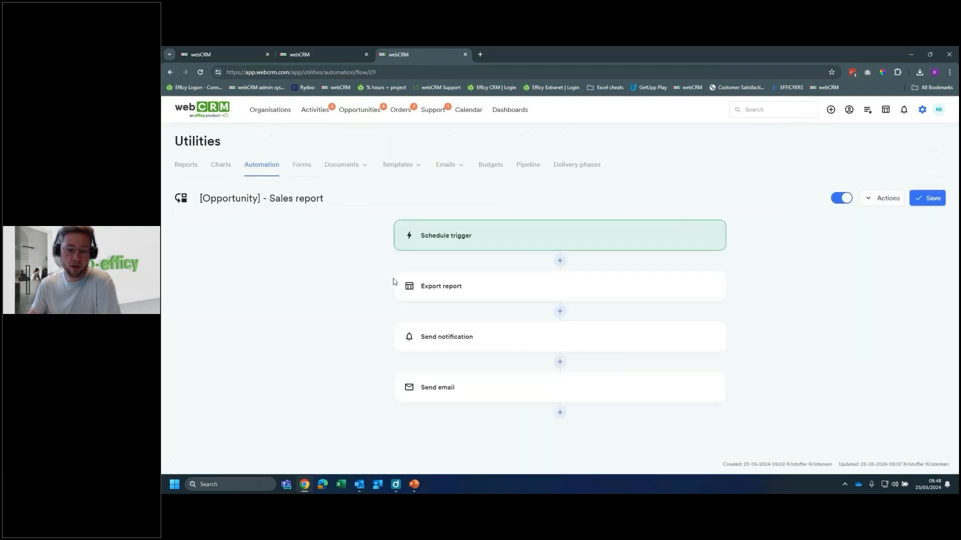
Review the repeat types offered for the flow's schedule trigger without changing the daily schedule
left_click(711, 237)
left_click(791, 263)
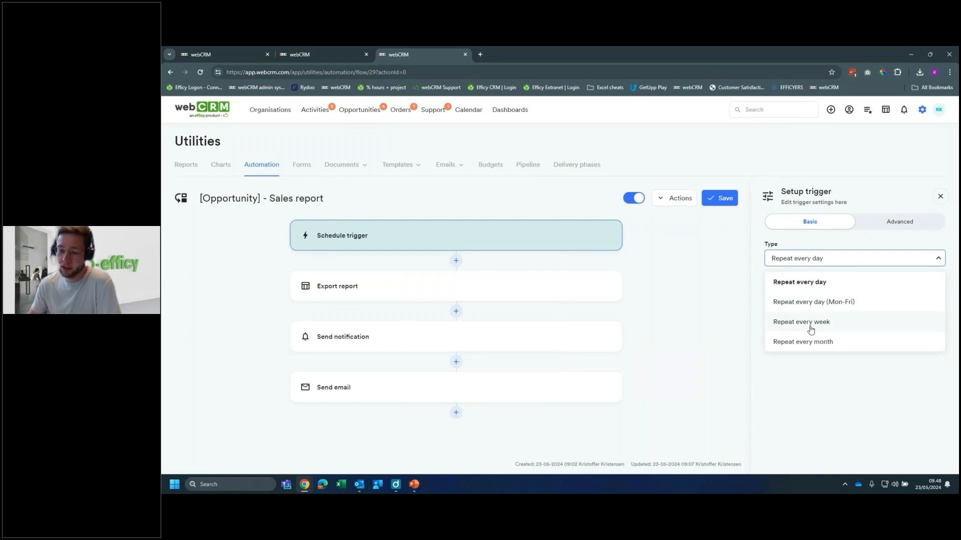
left_click(795, 402)
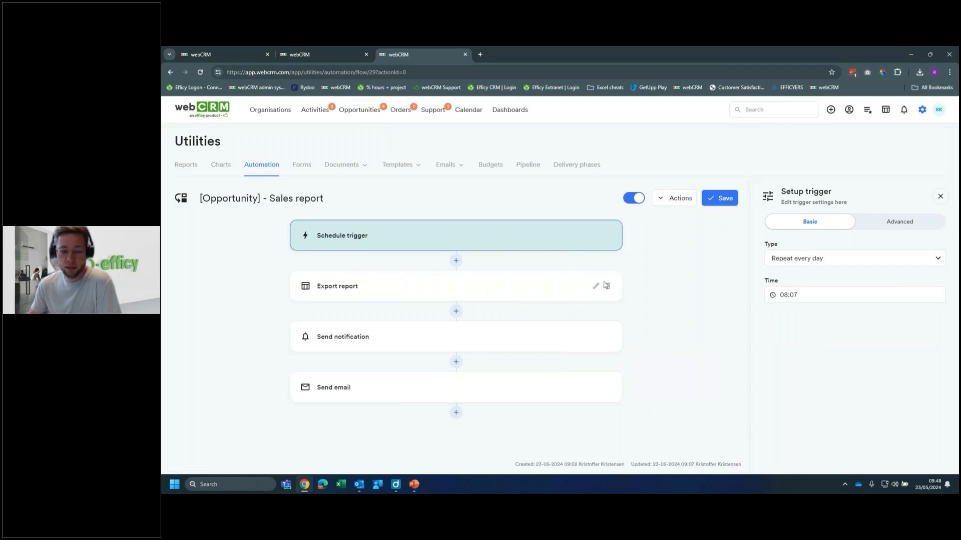
Review the settings of the flow's Export report and Send email actions, including the email's recipients, subject and body
left_click(594, 287)
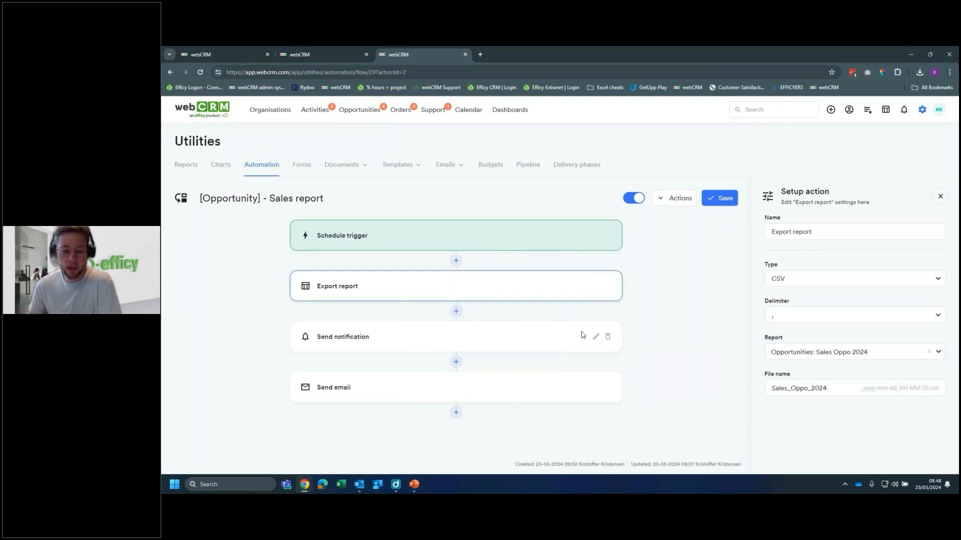
left_click(595, 388)
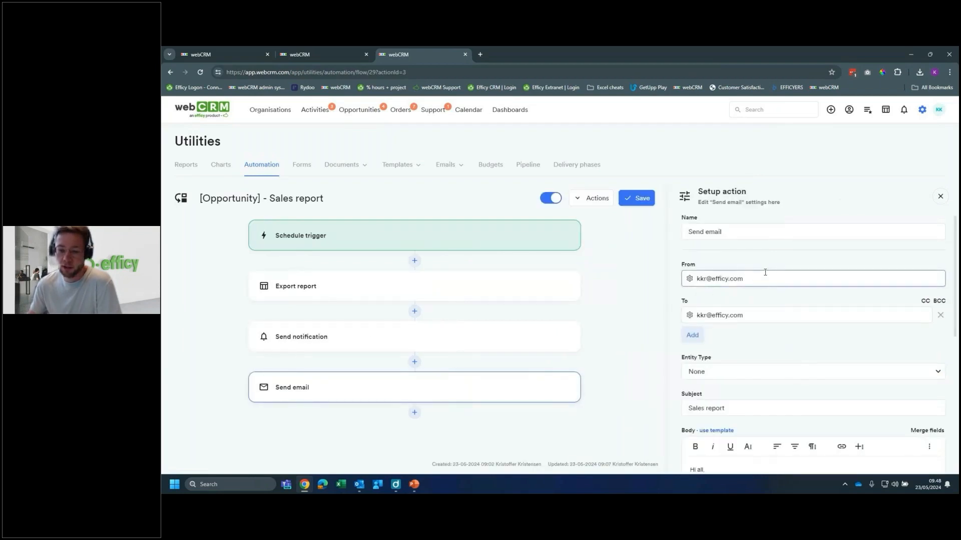
scroll(761, 276, "down", 1)
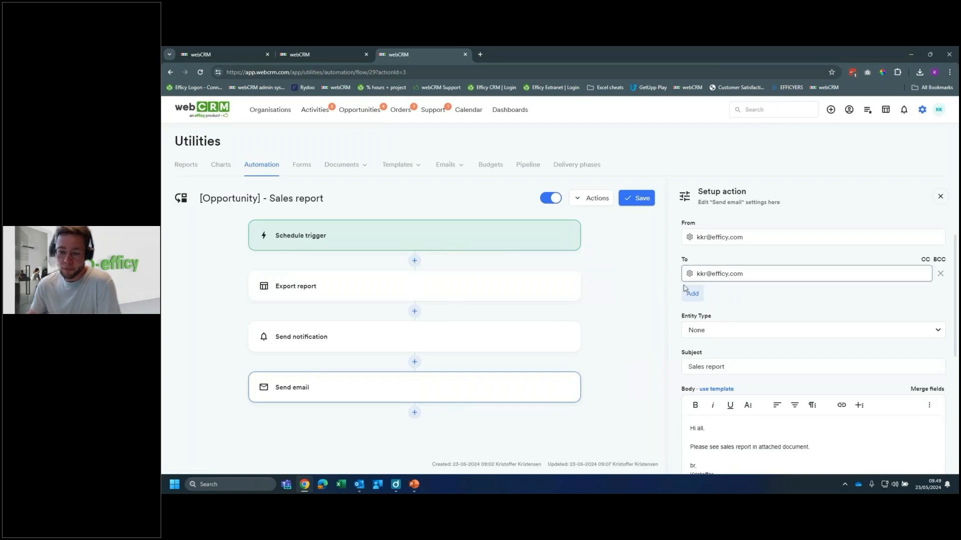
scroll(698, 341, "down", 2)
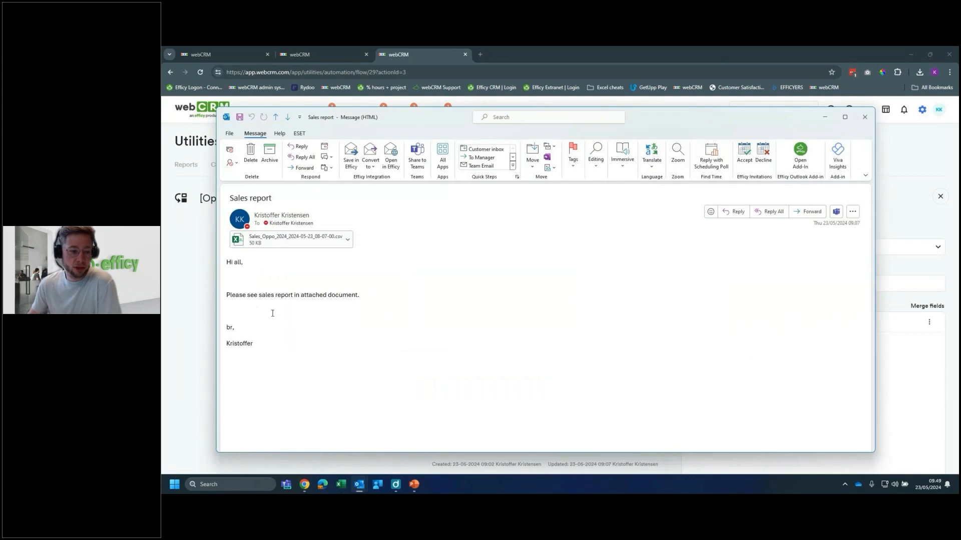
Preview the Sales_Oppo_2024 CSV attachment of the "Sales report" email in Outlook
left_click(259, 244)
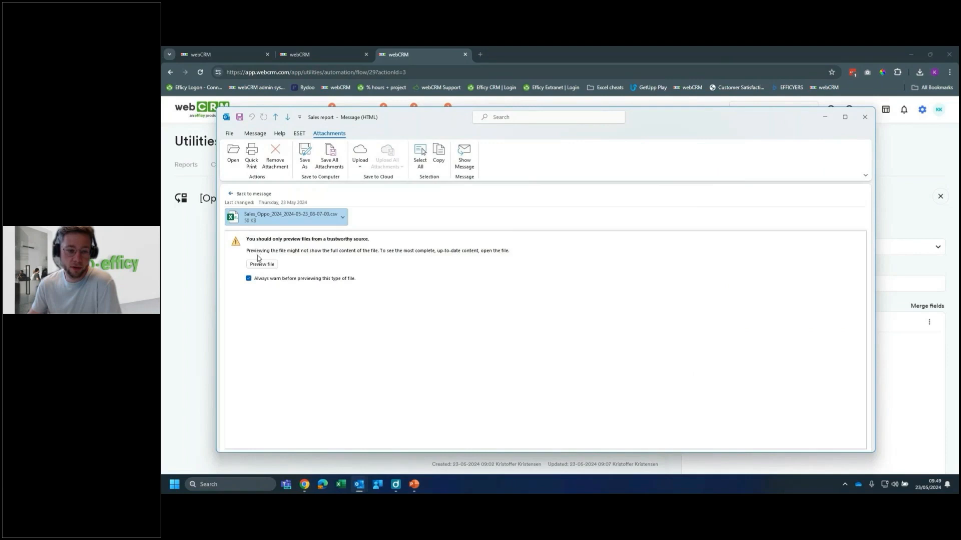
left_click(260, 264)
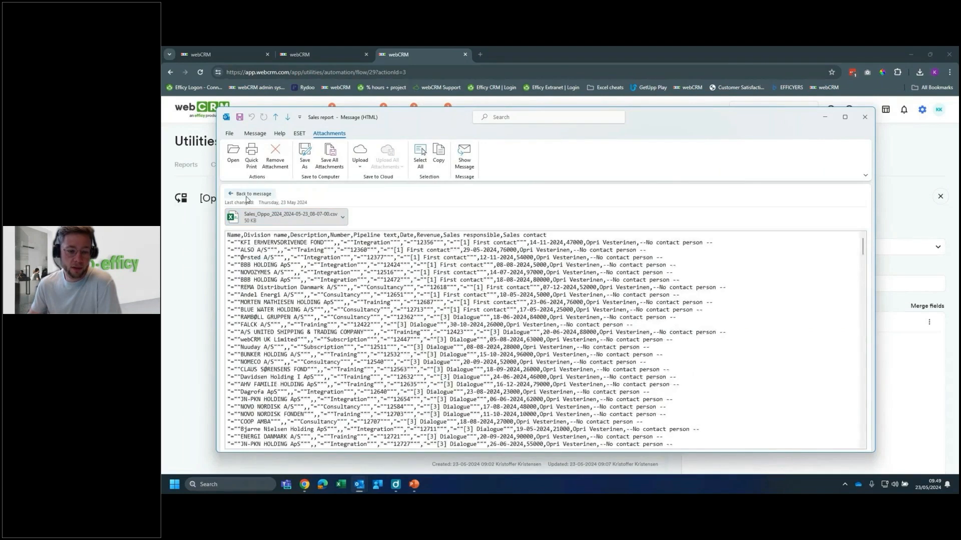
Close the "Sales report" email and open the "[Delivery Phases] - Satisfaction survey" flow from the automation flows
left_click(245, 197)
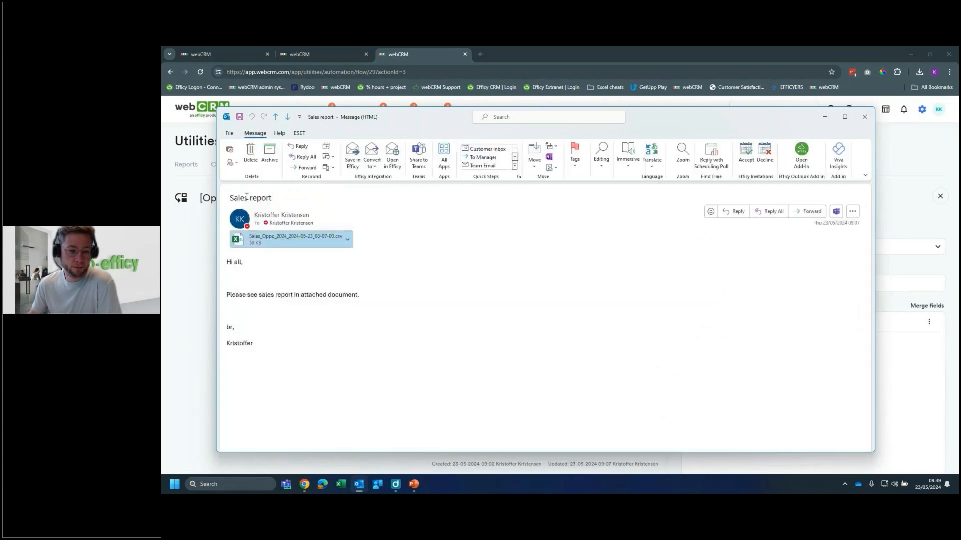
left_click(866, 119)
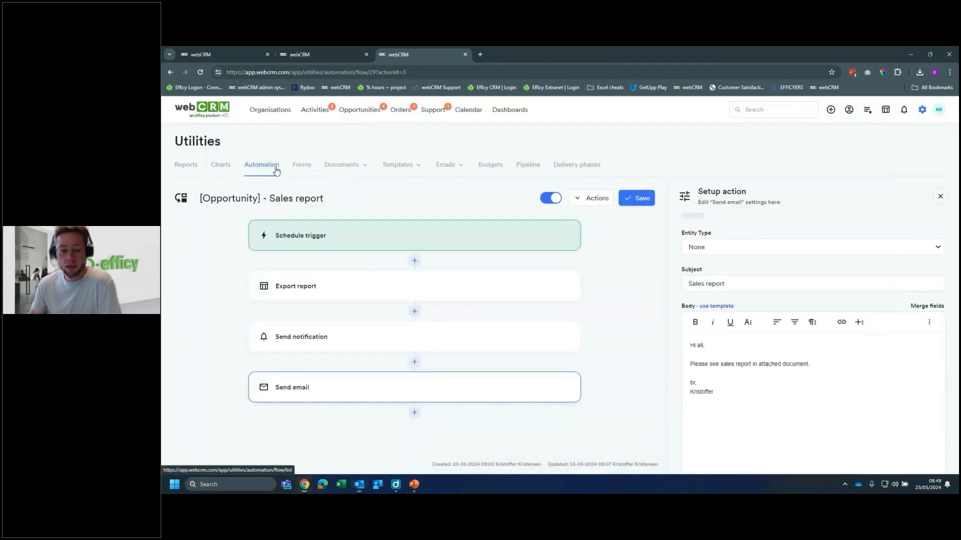
left_click(275, 171)
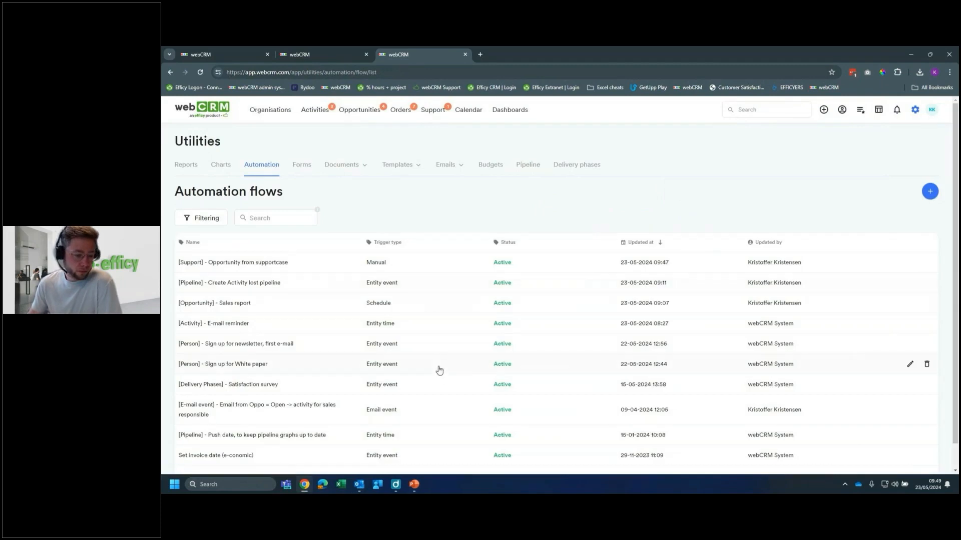
scroll(440, 376, "down", 1)
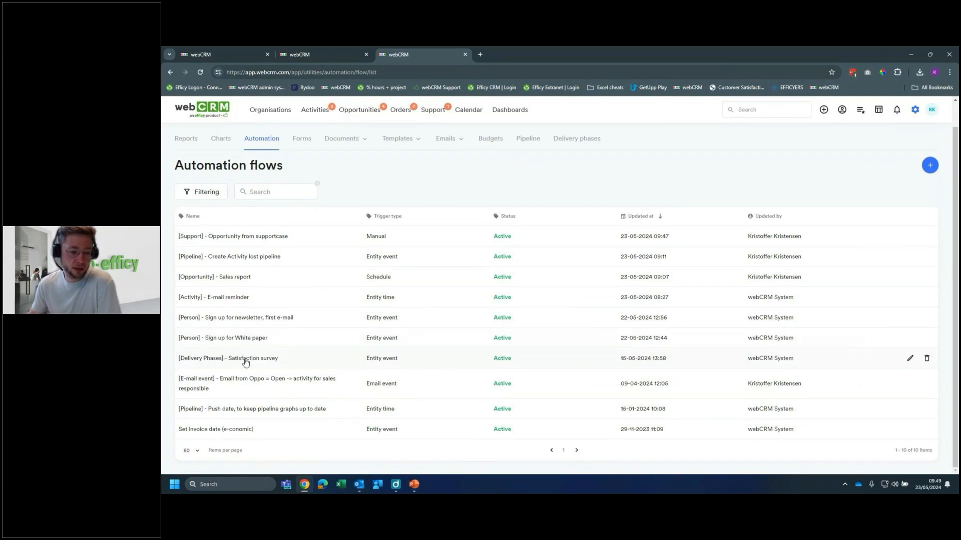
left_click(387, 363)
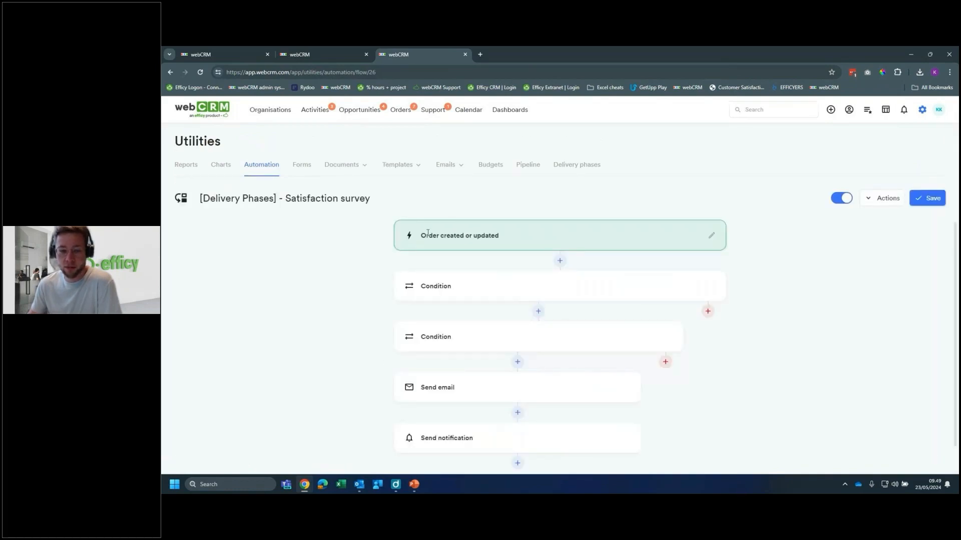
Review the settings of the satisfaction survey flow's order trigger, second condition and Send email action, including the email's template
left_click(713, 234)
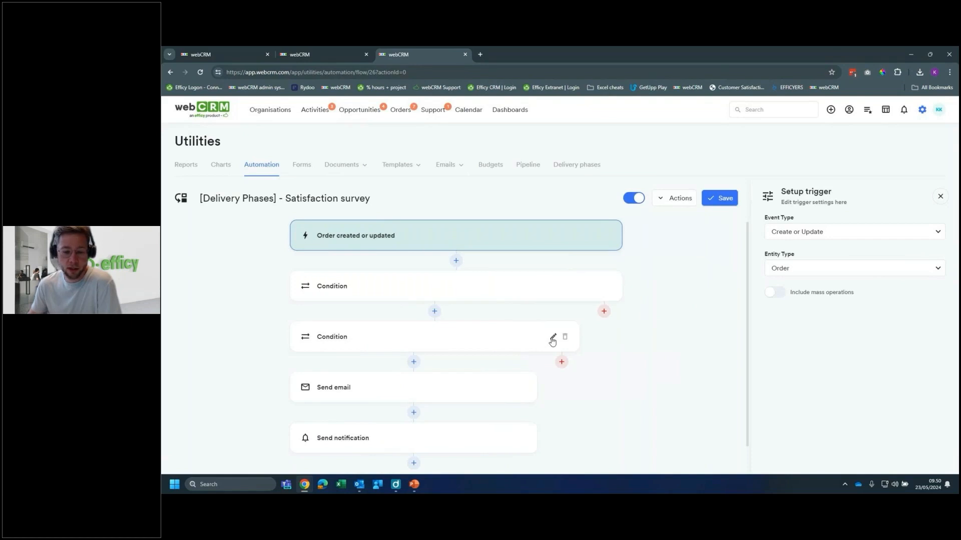
left_click(553, 338)
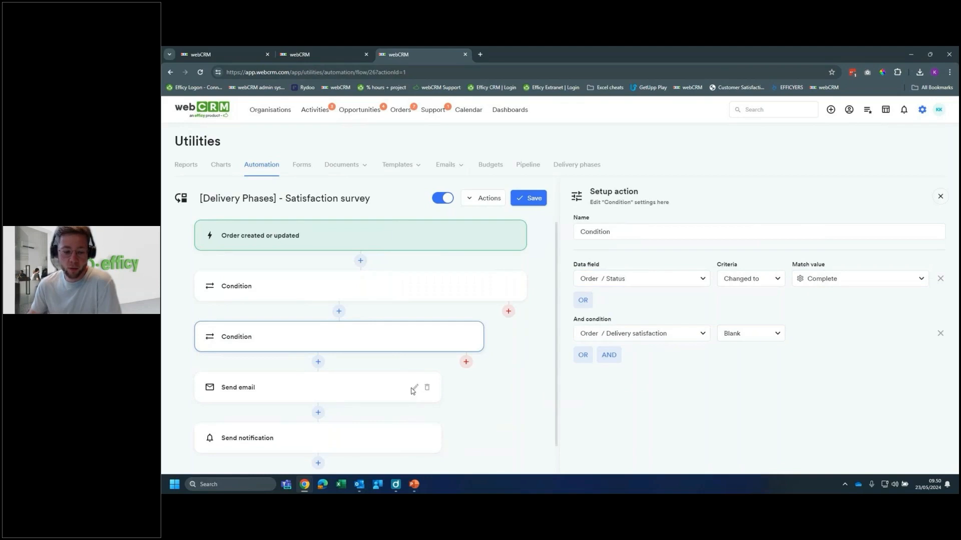
left_click(414, 388)
scroll(873, 322, "down", 2)
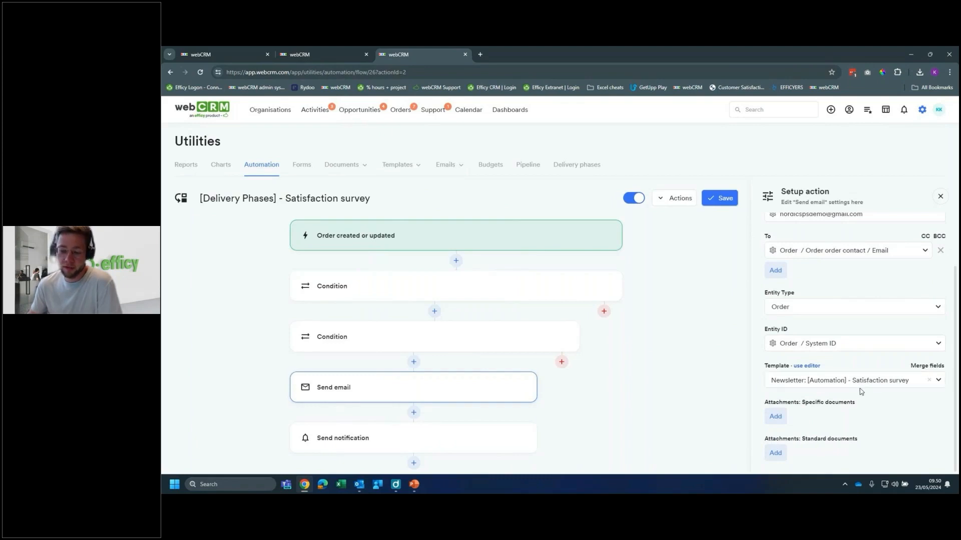
scroll(663, 382, "down", 1)
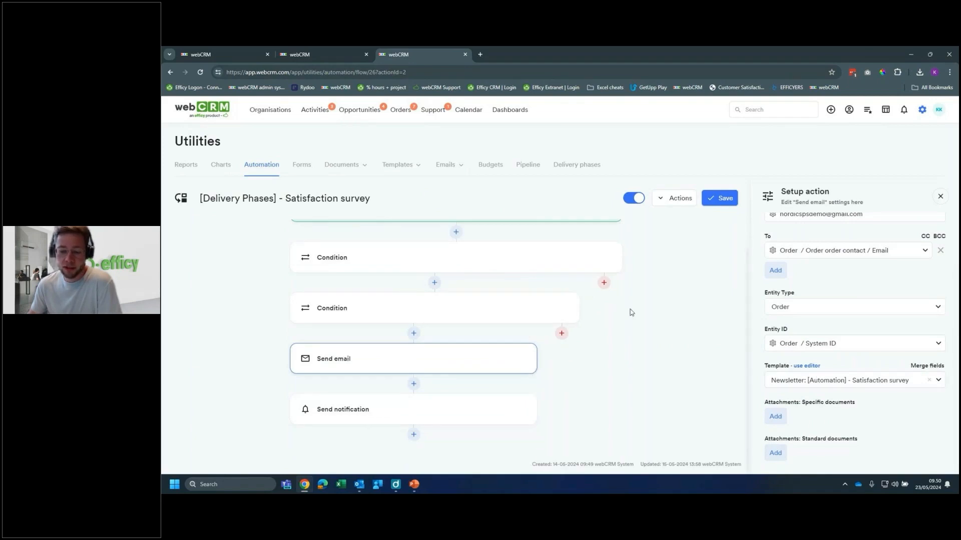
Open the "[Automation] - Satisfaction survey" email template and examine its body text and form merge field
left_click(404, 172)
left_click(385, 183)
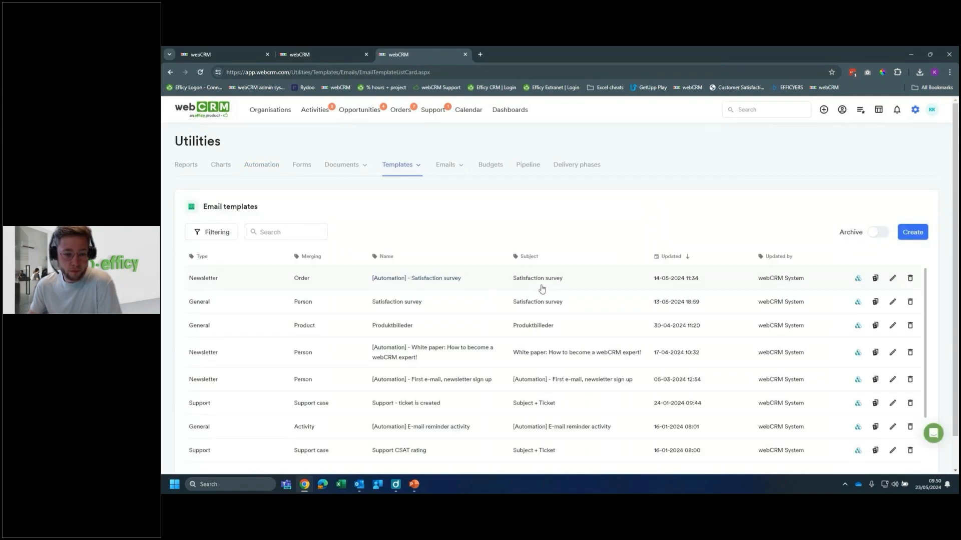
left_click(892, 279)
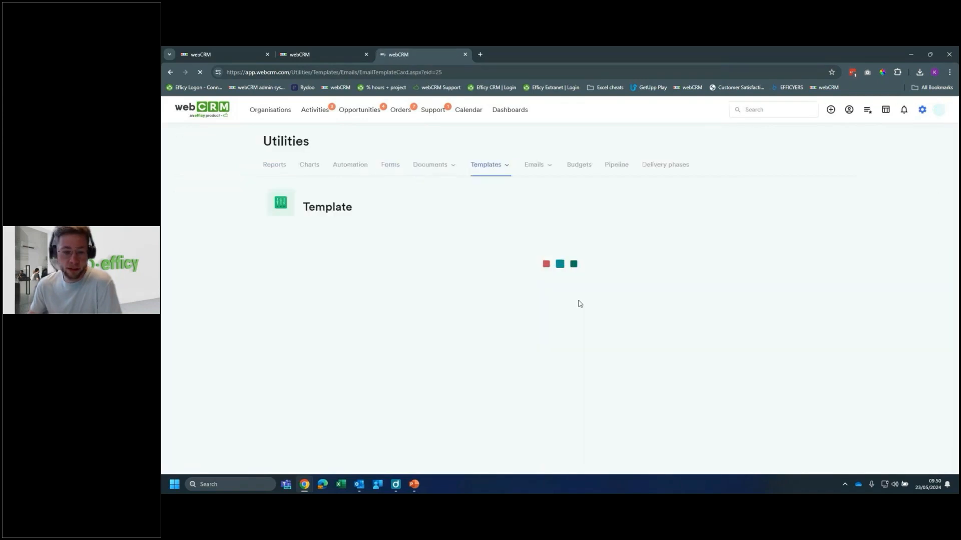
scroll(572, 208, "down", 3)
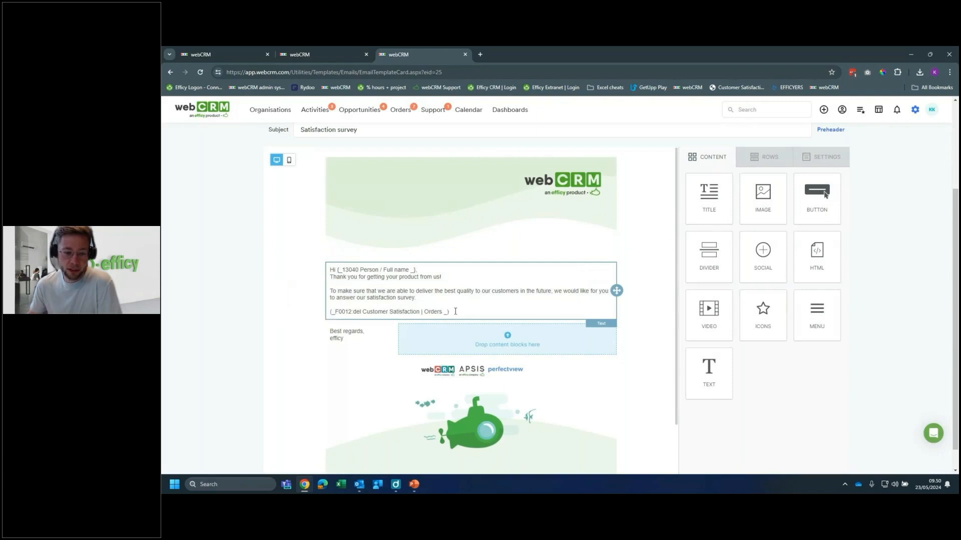
scroll(433, 295, "up", 1)
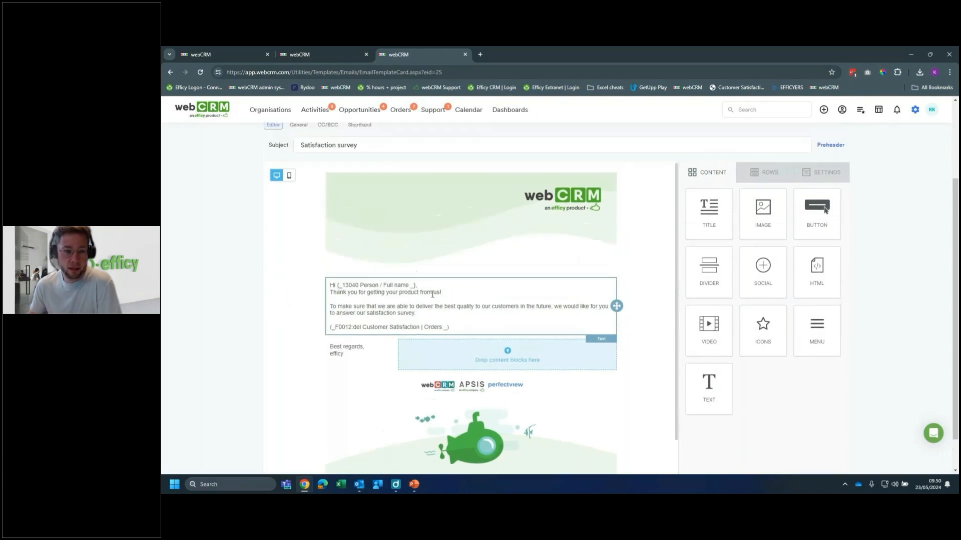
scroll(432, 294, "up", 3)
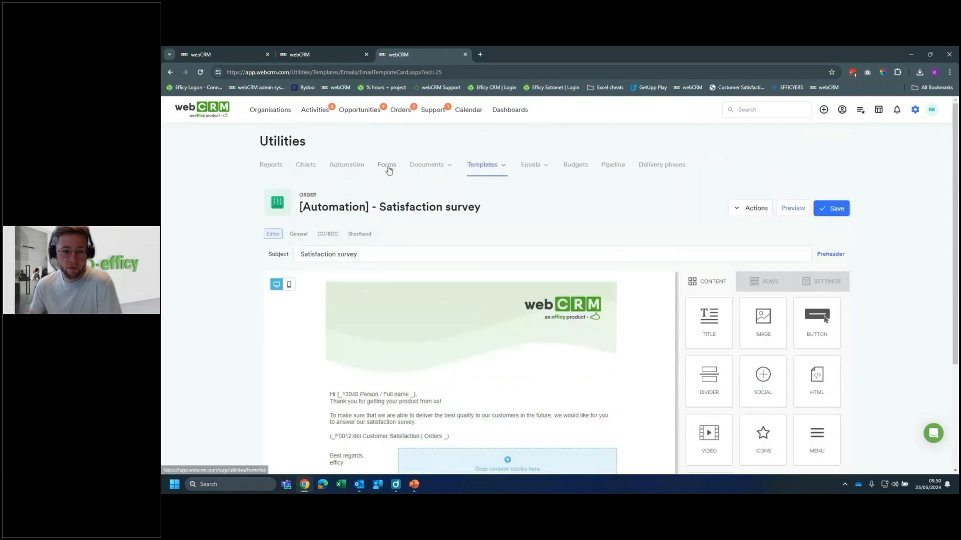
Open the "Customer Satisfaction | Orders" form and review the Delivery satisfaction field's settings and the actions available for the form
left_click(387, 168)
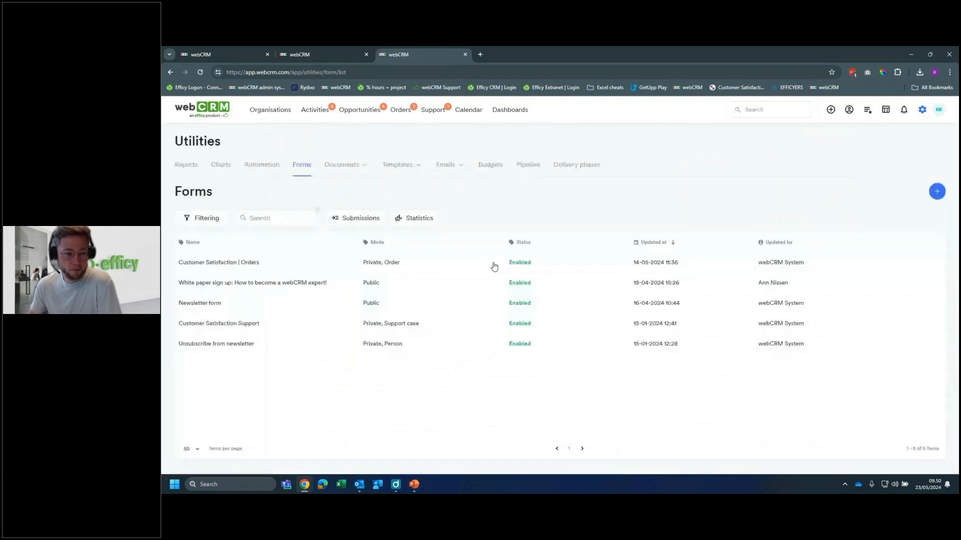
left_click(917, 263)
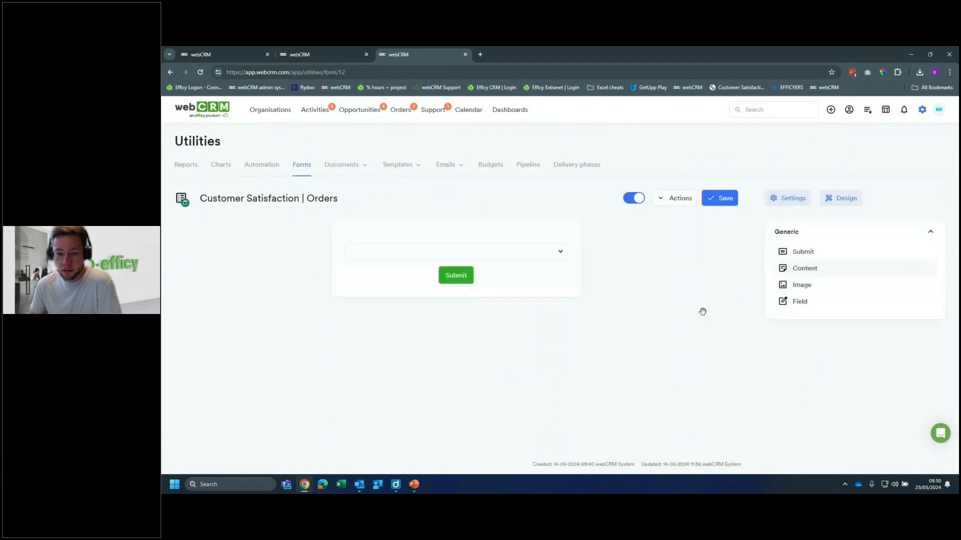
mouse_move(367, 400)
mouse_move(370, 371)
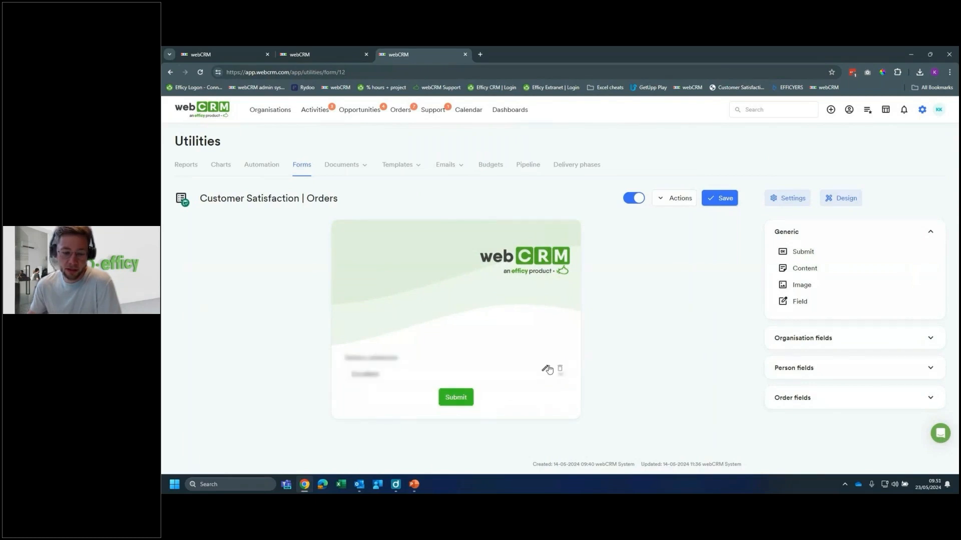
left_click(546, 369)
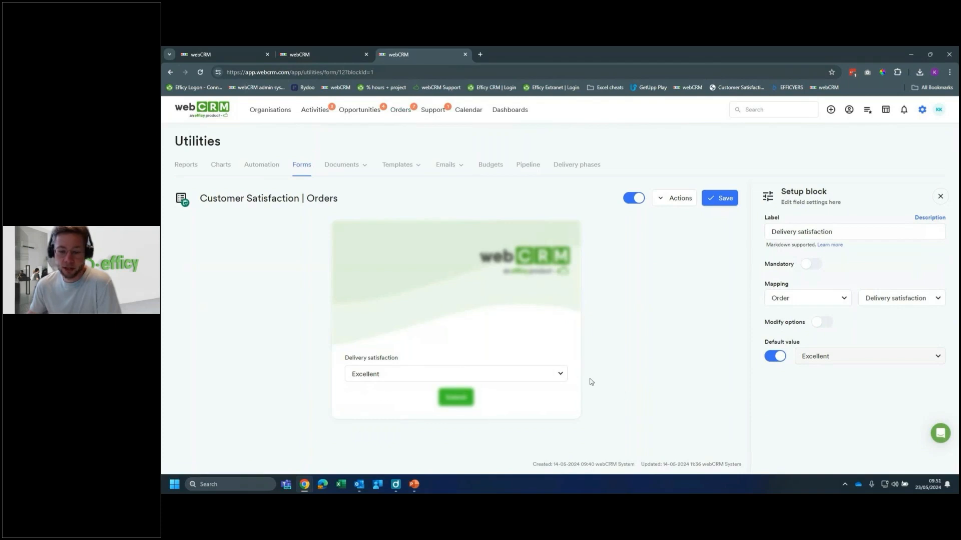
left_click(672, 201)
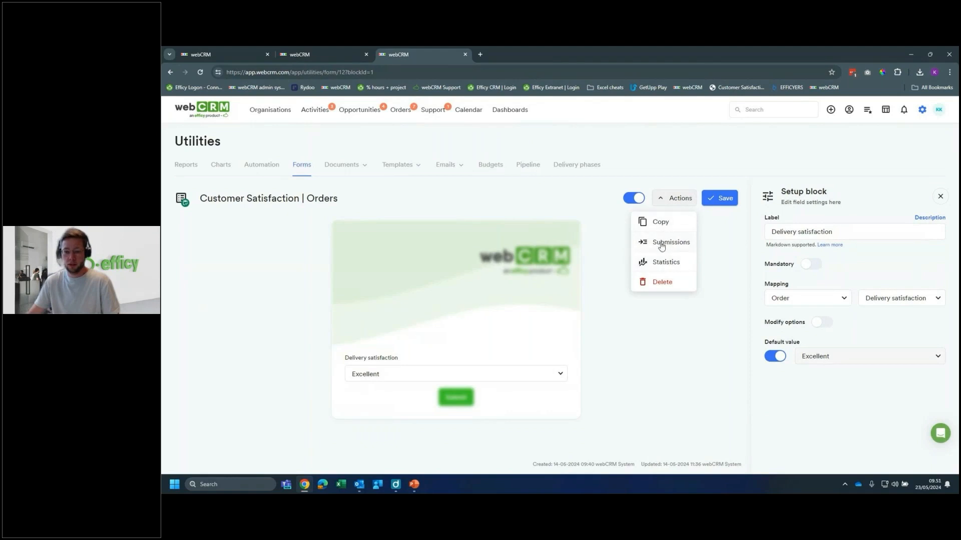
Open the LEVERANDØRSELSKABET DANISH CROWN AMBA order in the Kick off meeting phase and examine its details, including the Delivery satisfaction field
left_click(401, 111)
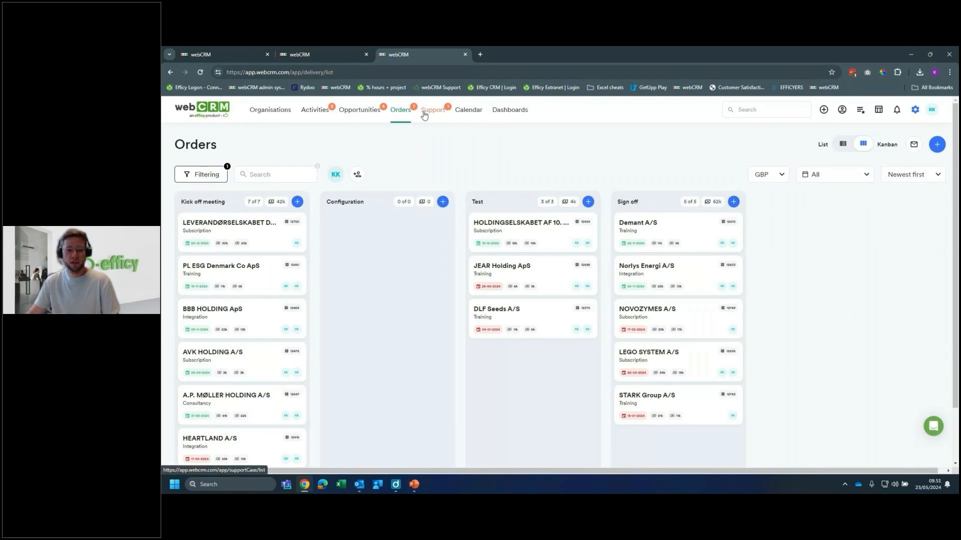
left_click(276, 228)
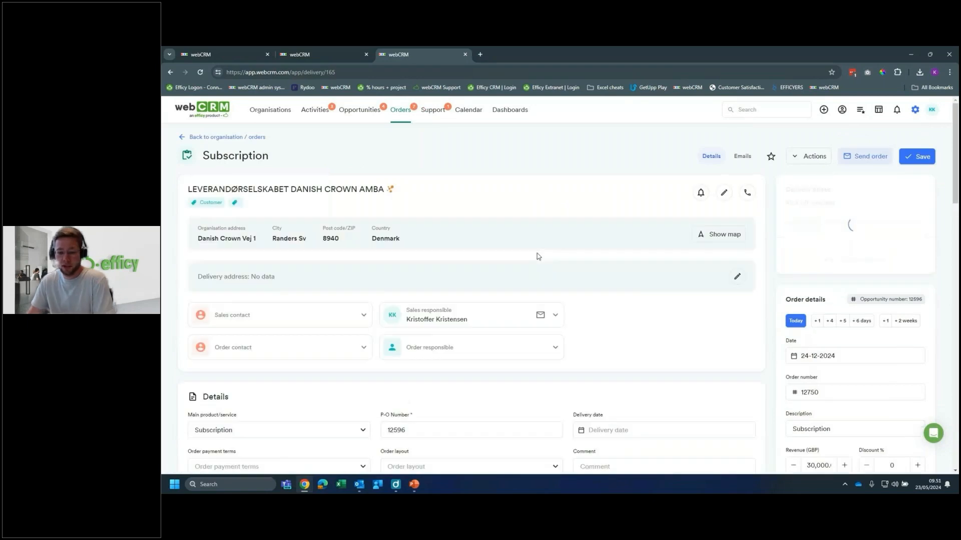
scroll(581, 262, "down", 1)
scroll(581, 263, "down", 1)
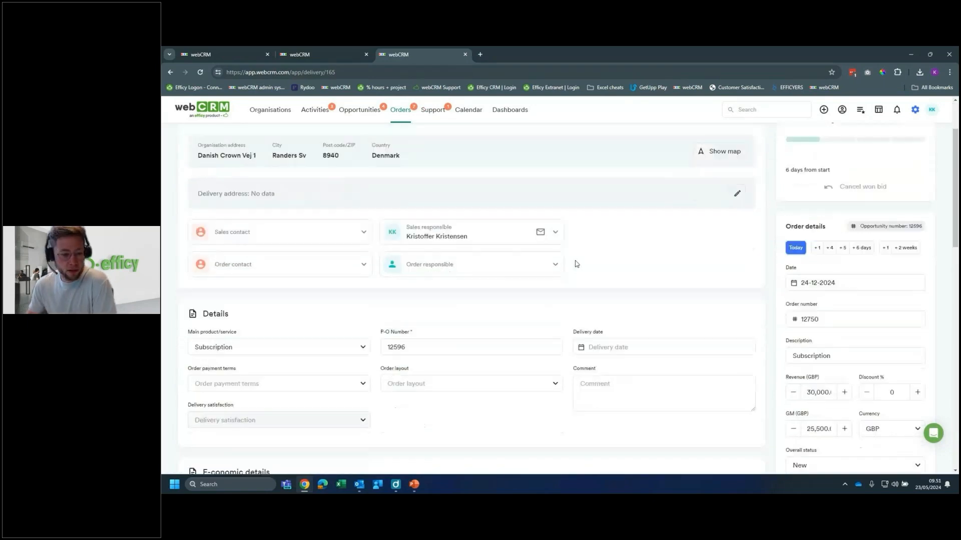
scroll(570, 268, "down", 2)
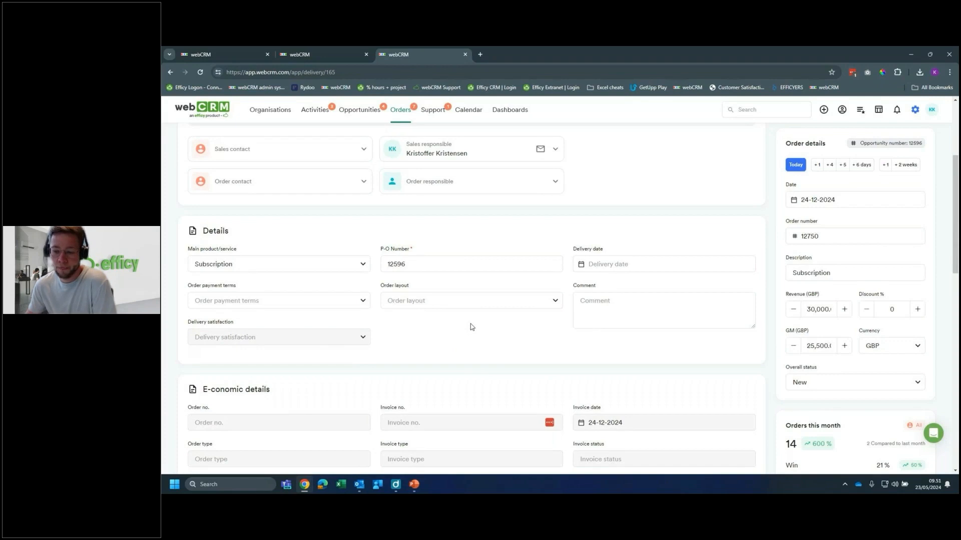
scroll(470, 328, "up", 1)
scroll(471, 327, "up", 4)
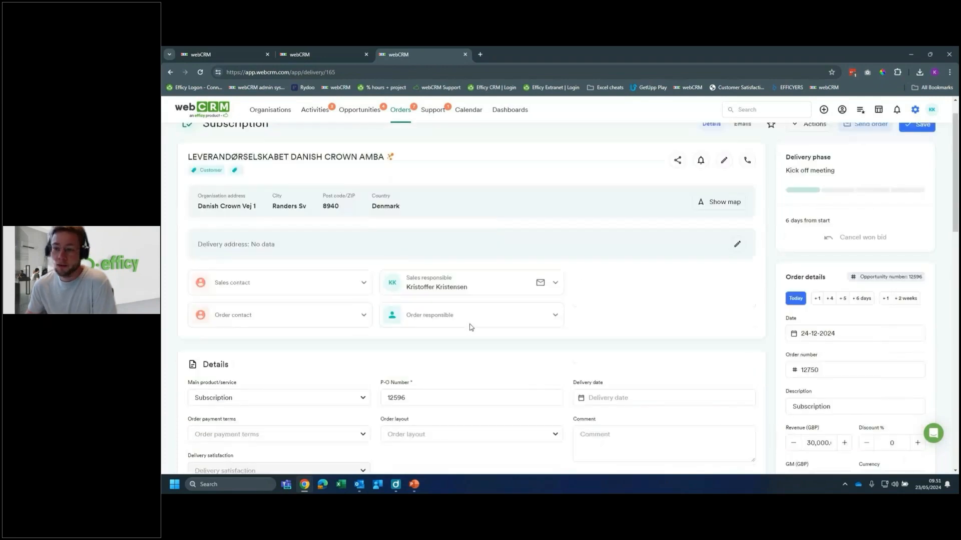
Return to the automation flows list in Utilities and look over the existing flows
left_click(915, 110)
left_click(870, 132)
left_click(263, 165)
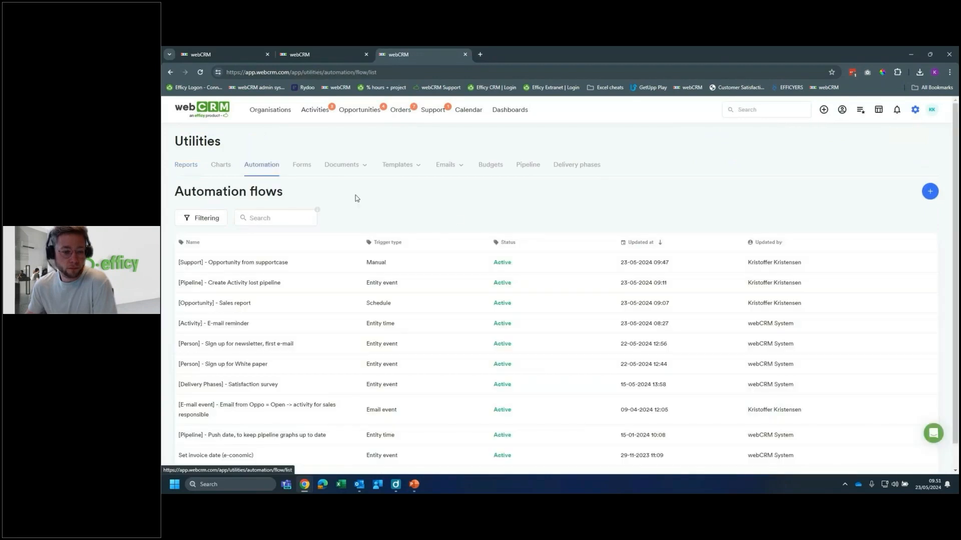
scroll(455, 217, "down", 1)
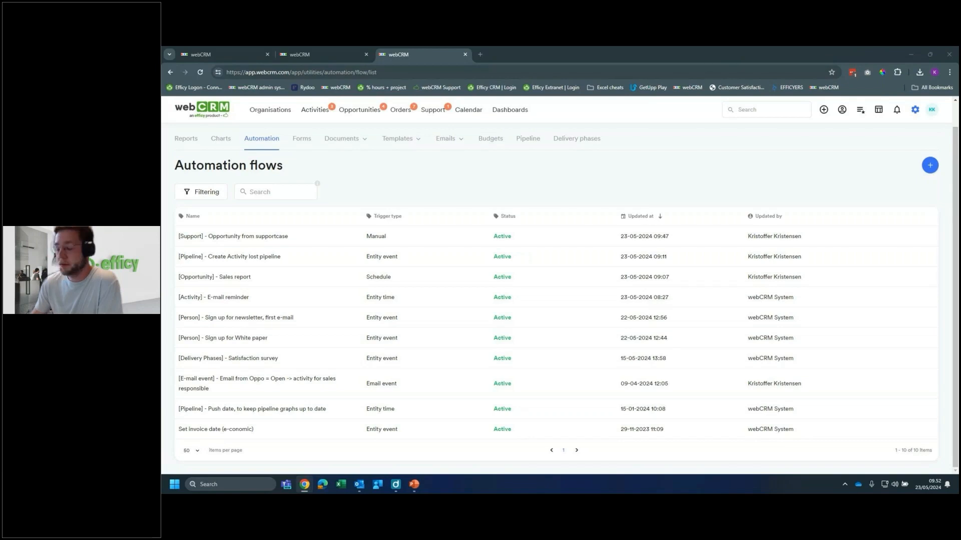
scroll(725, 171, "up", 1)
scroll(726, 171, "up", 1)
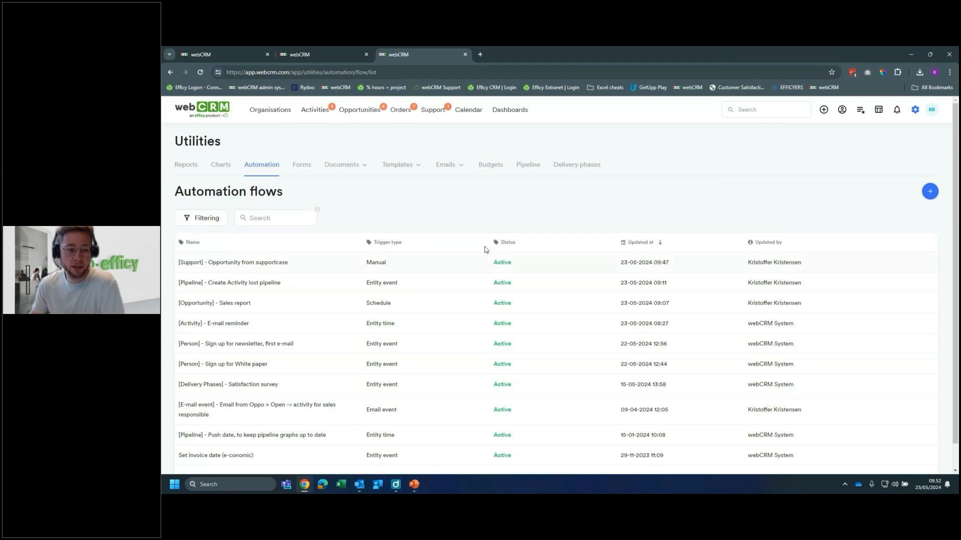
Start a new flow named "Test for webinar", review the trigger types offered, and cancel its creation
left_click(930, 192)
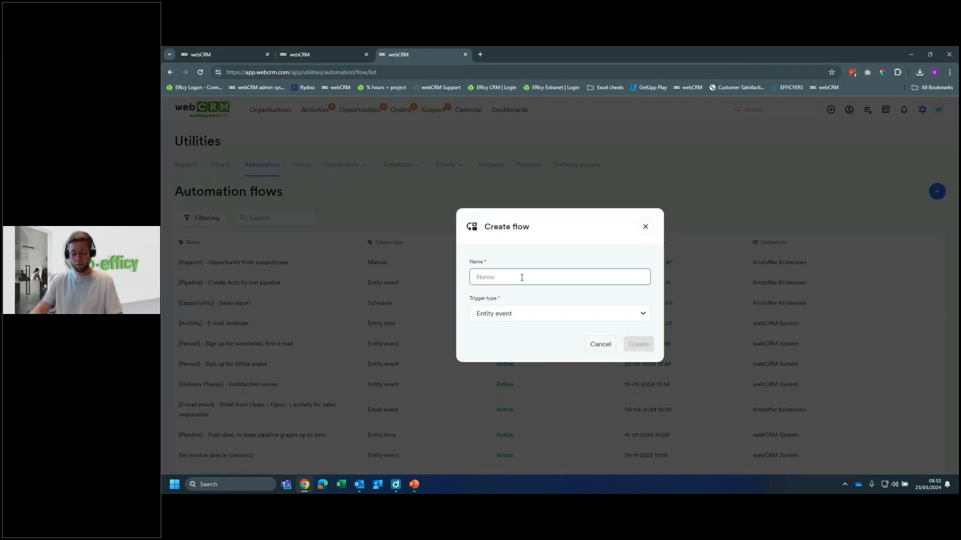
type("Test for webinar")
key("Tab")
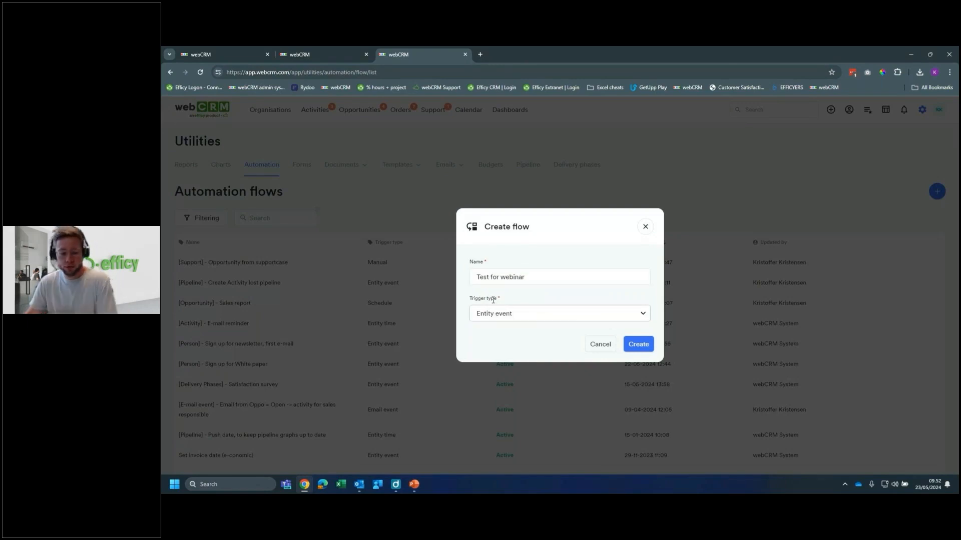
left_click(524, 314)
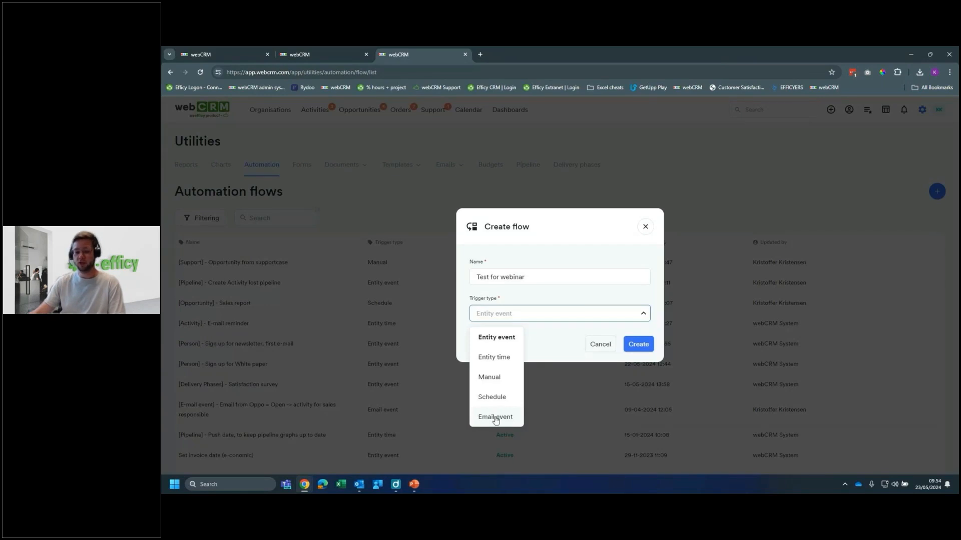
left_click(645, 233)
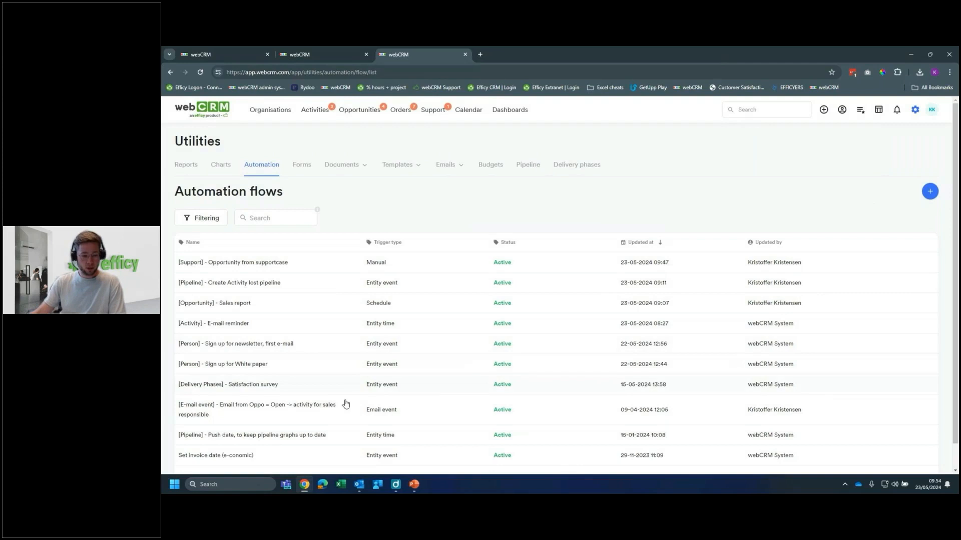
Open the "[E-mail event] - Email from Oppo = Open -> activity for sales responsible" flow and review its trigger and condition settings
left_click(258, 412)
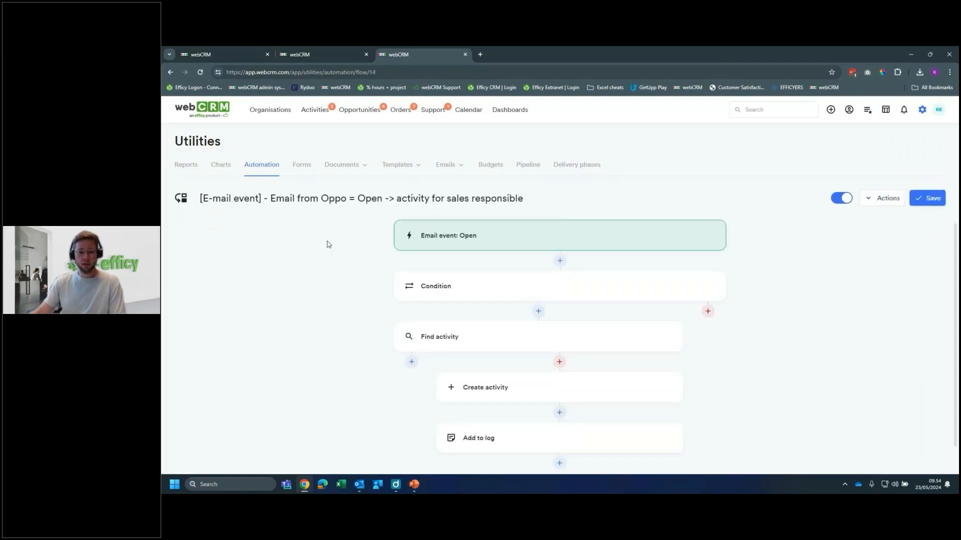
left_click(712, 235)
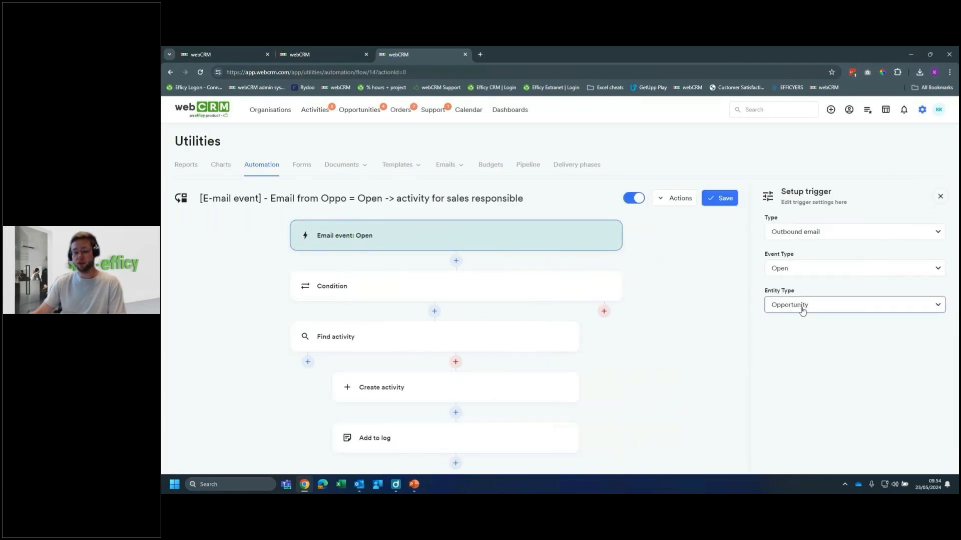
left_click(594, 286)
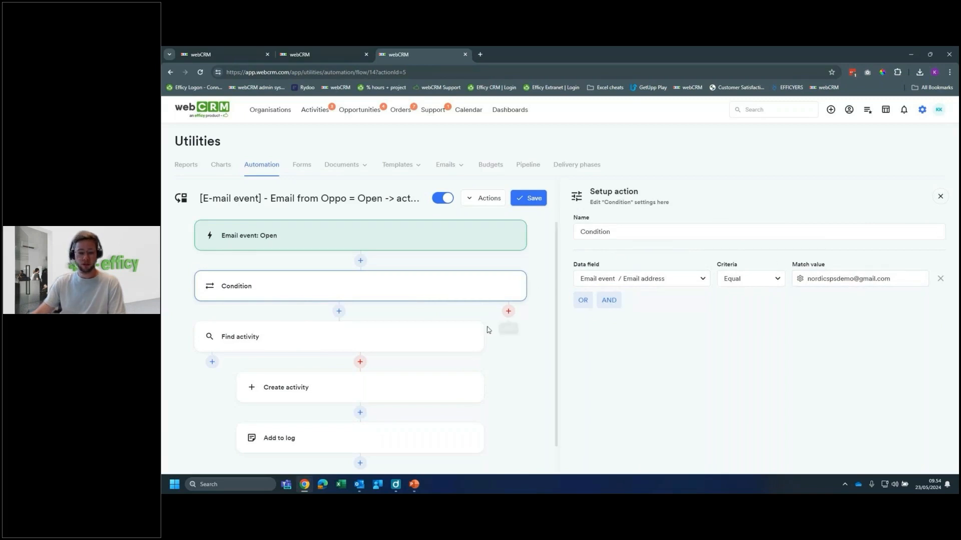
scroll(454, 328, "down", 1)
scroll(455, 328, "up", 1)
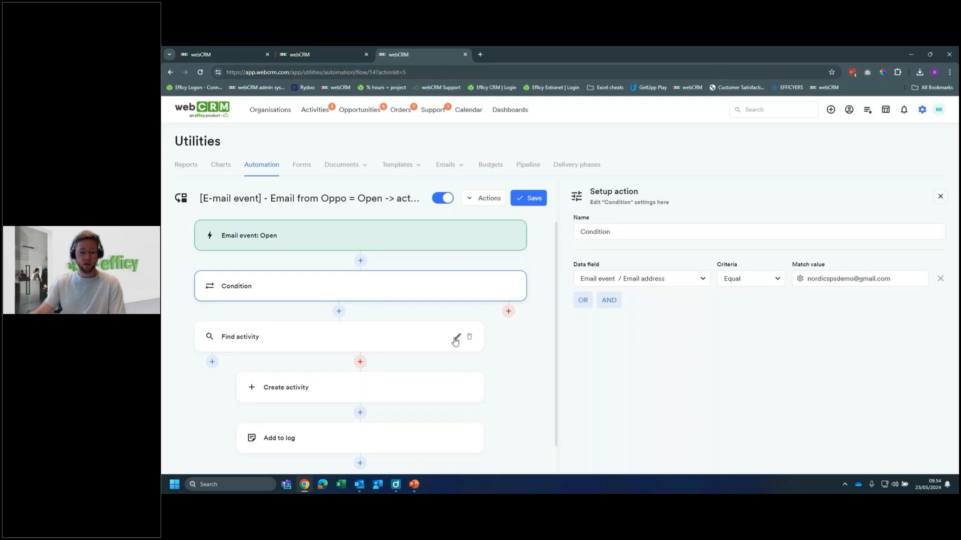
Open the flow's Find activity action and examine its entity type and all of its match conditions
left_click(456, 339)
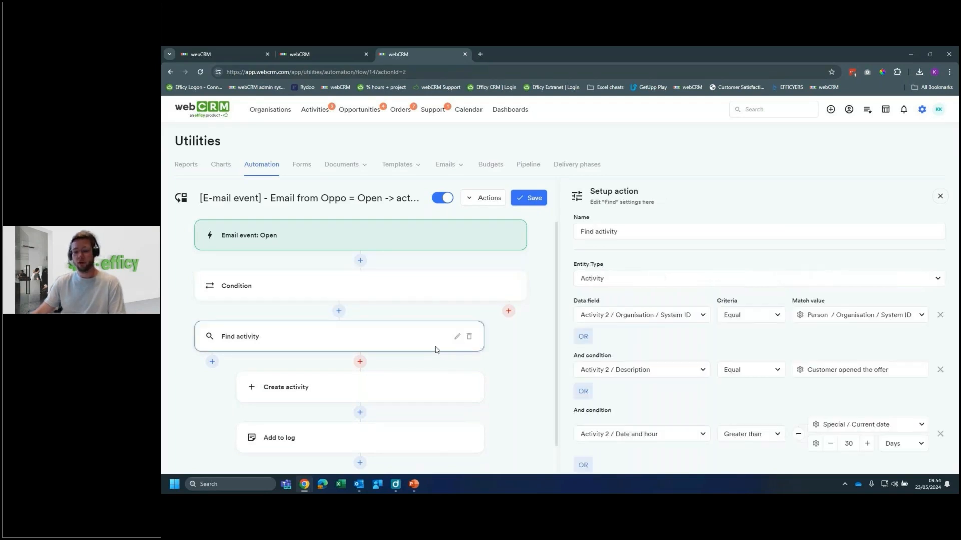
scroll(600, 321, "down", 1)
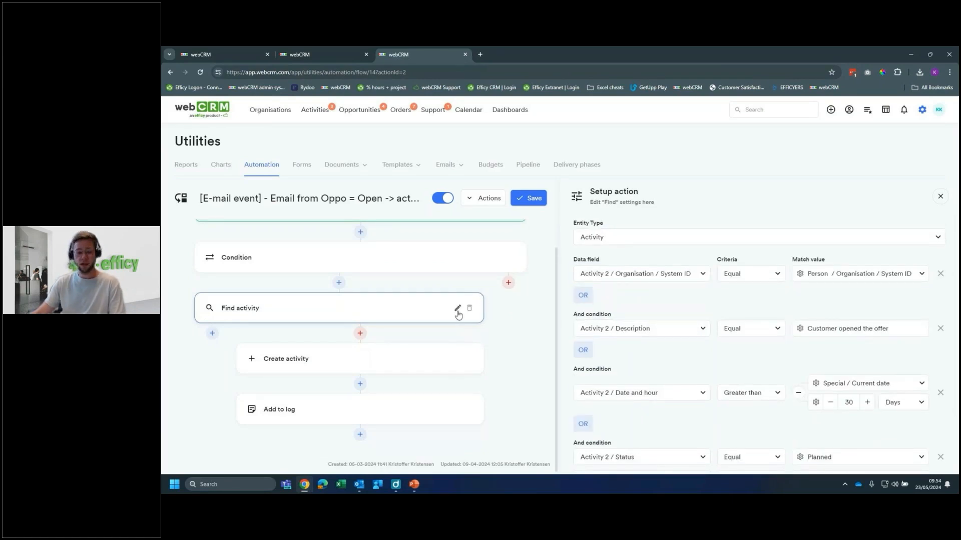
scroll(749, 339, "up", 1)
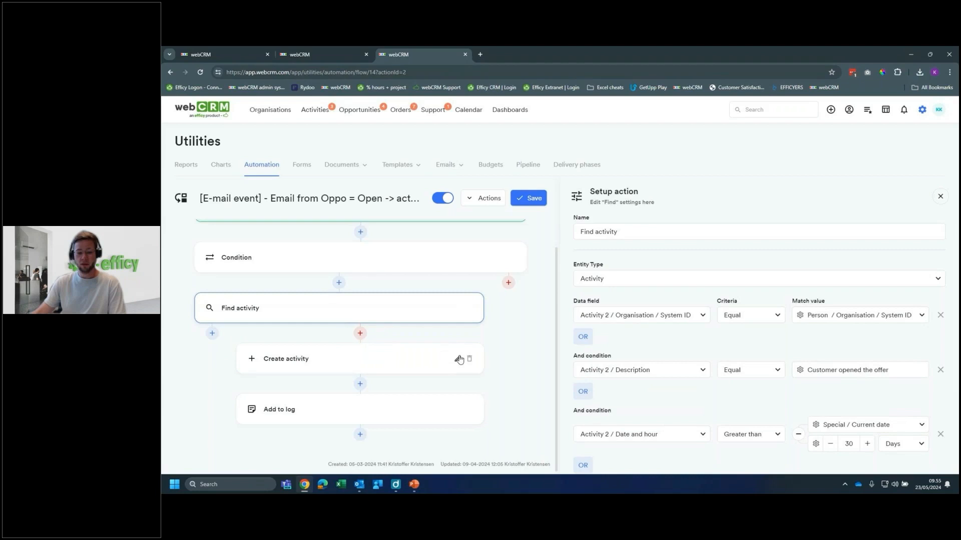
Review the data fields of the Create activity action and the text of the Add to log action
left_click(459, 360)
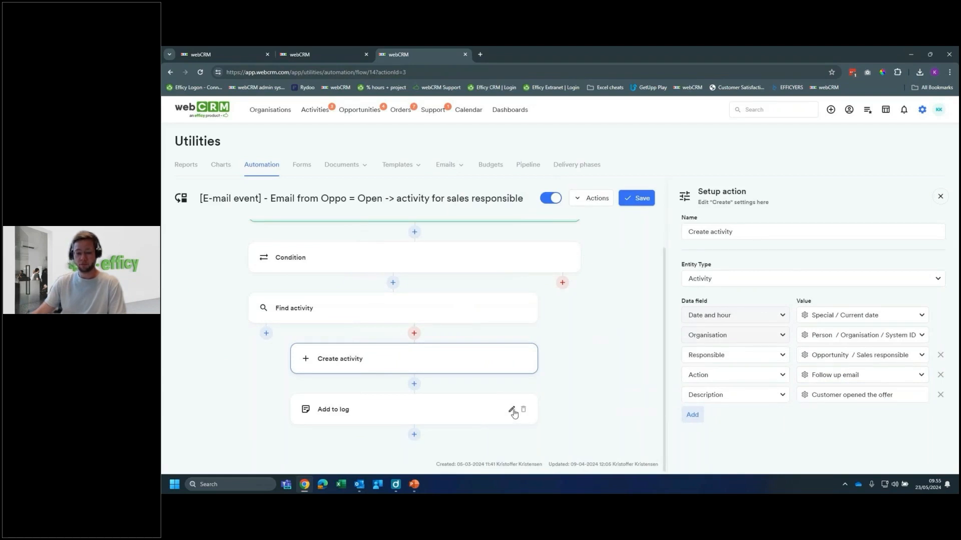
left_click(513, 410)
left_click(795, 347)
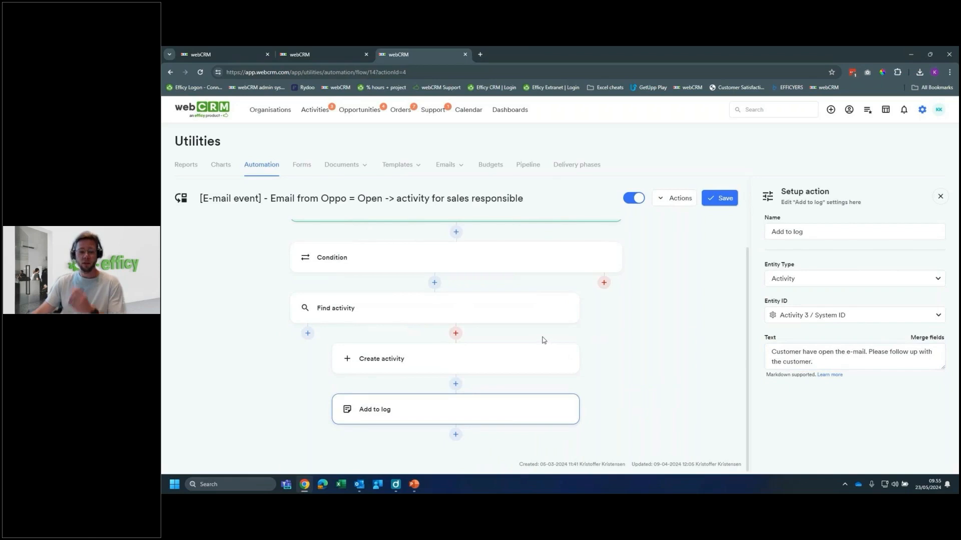
Reopen the Email event: Open trigger and check which event types it offers, keeping Open selected
scroll(545, 339, "up", 2)
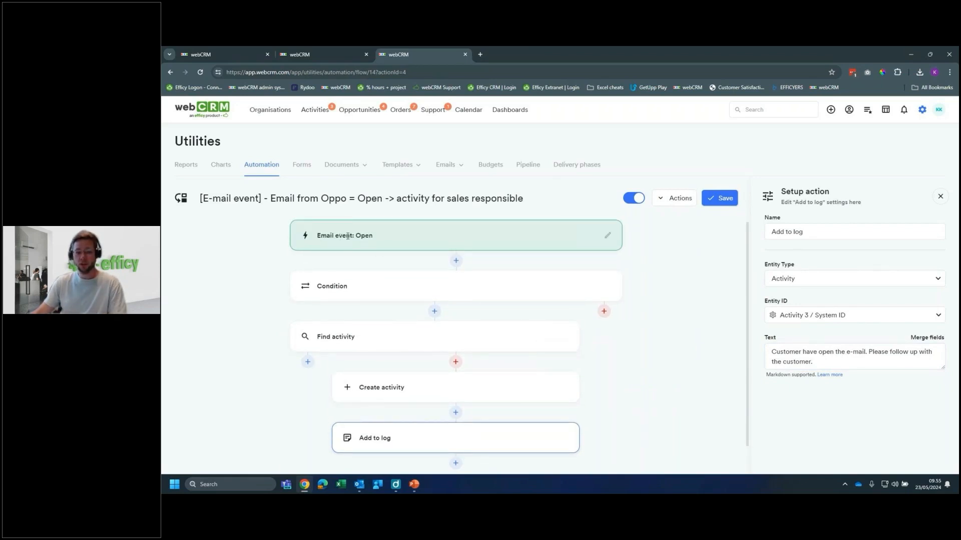
left_click(613, 238)
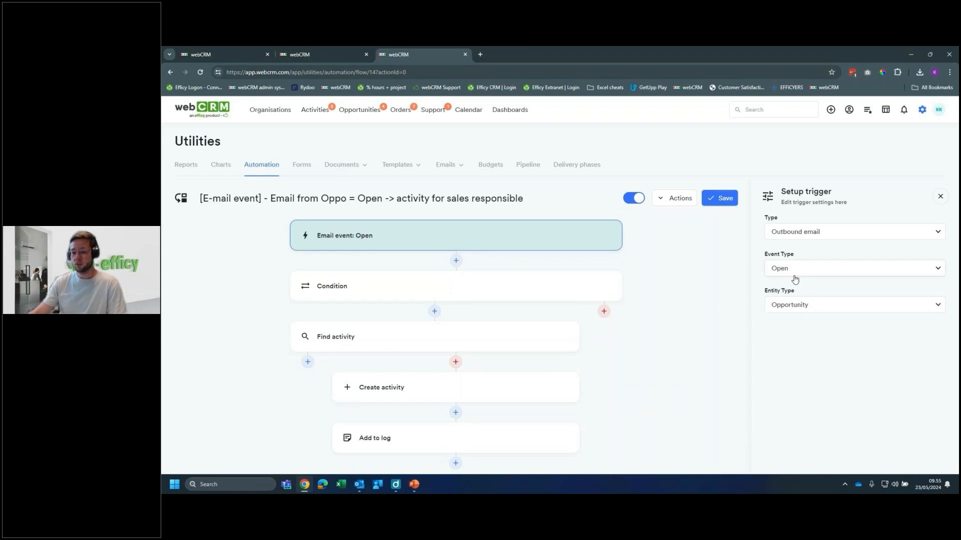
left_click(794, 273)
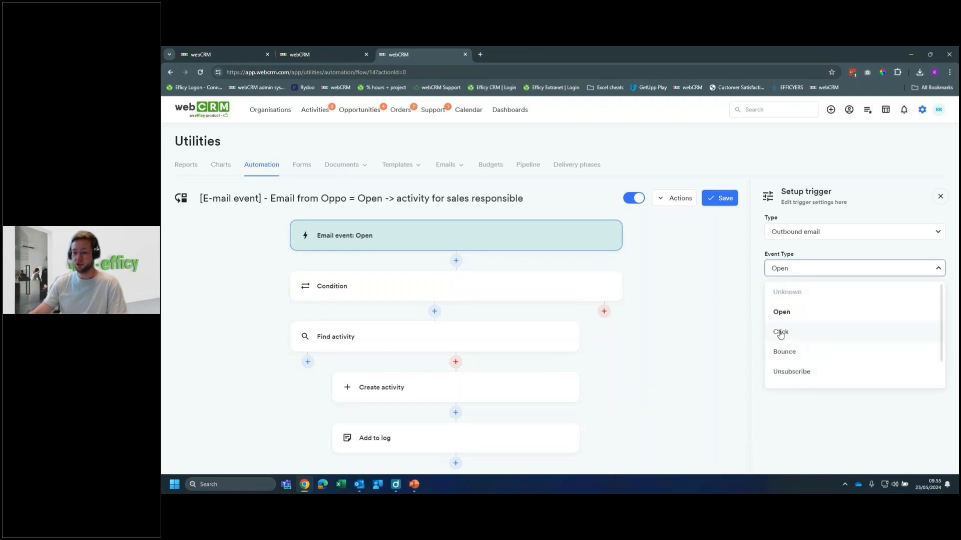
left_click(773, 269)
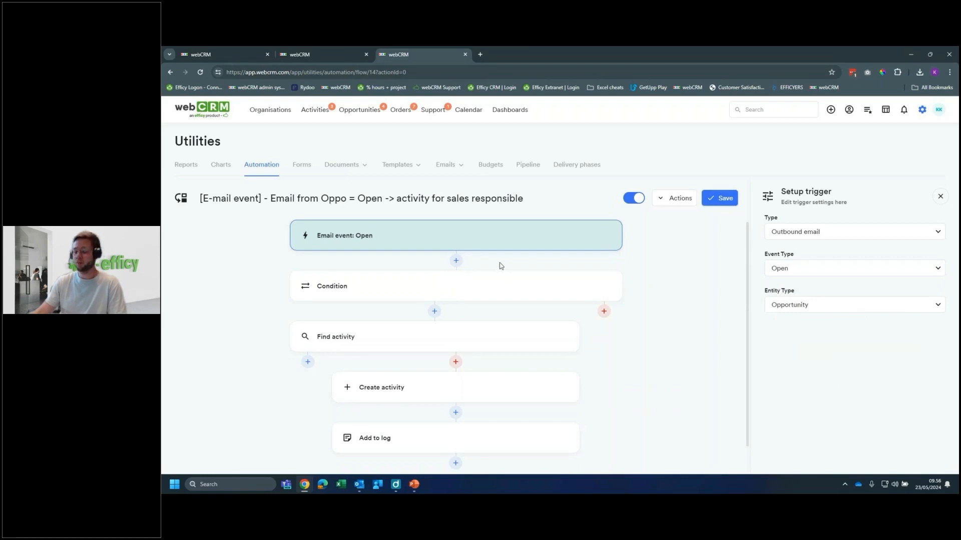
Go to the mass email status overview and preview the 13:00 "[Automation] - First e-mail, newsletter sign up" email, then close it
left_click(450, 165)
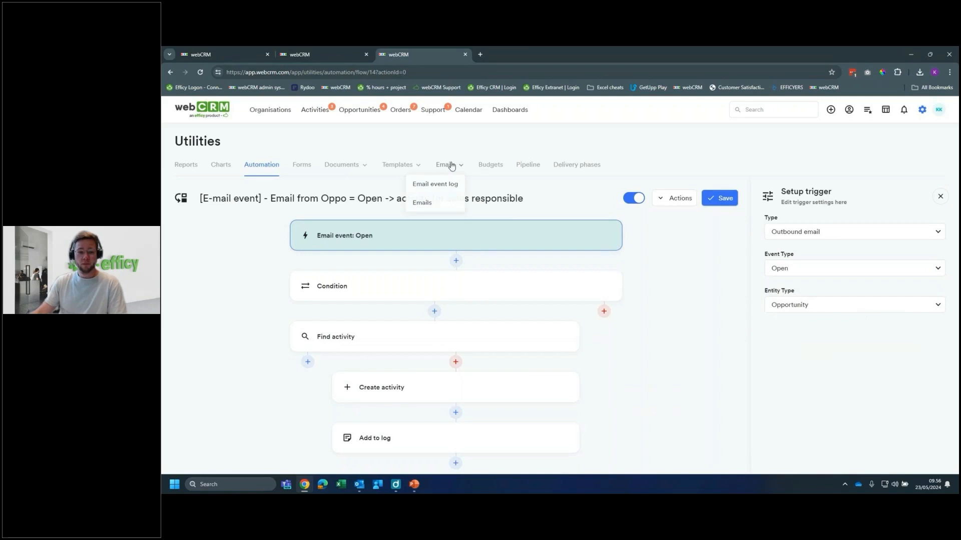
left_click(424, 206)
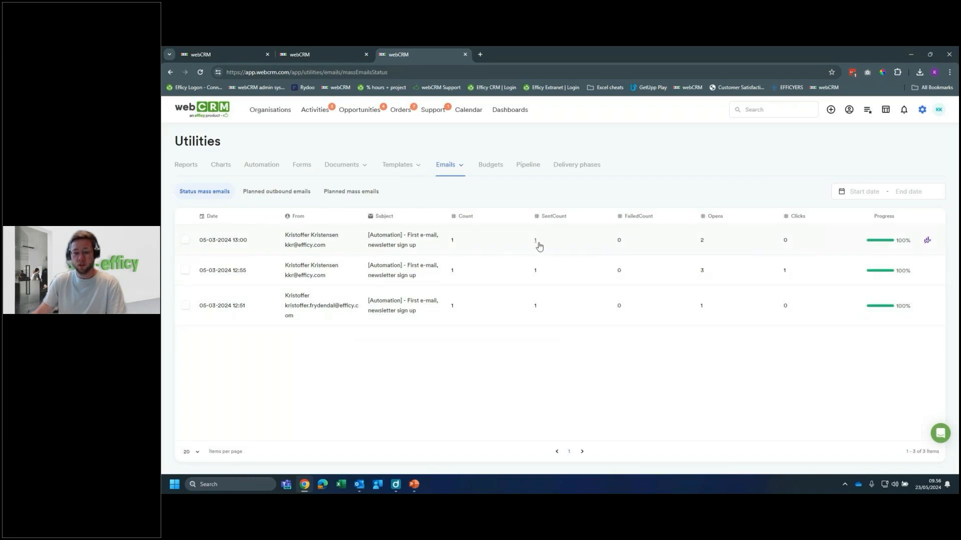
left_click(571, 244)
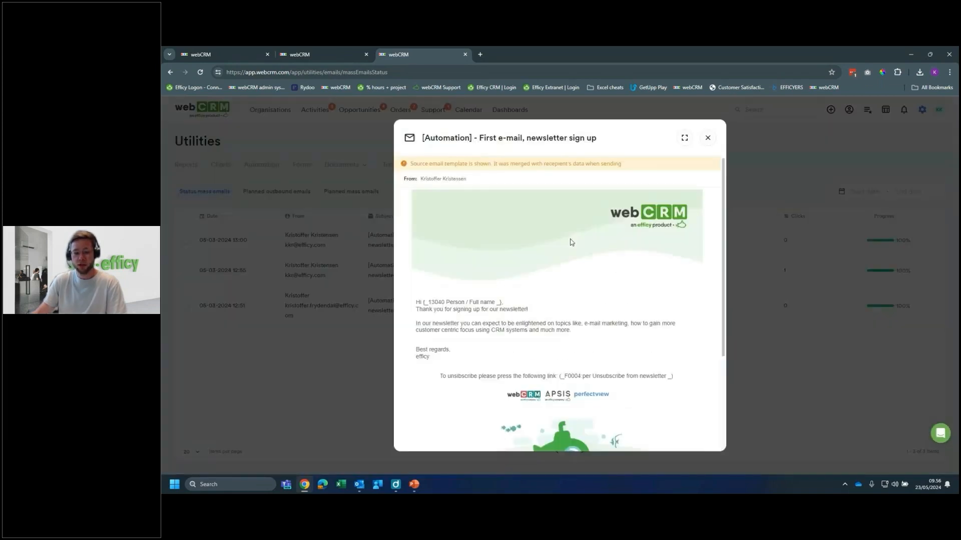
scroll(570, 243, "down", 3)
scroll(505, 259, "up", 3)
left_click(708, 137)
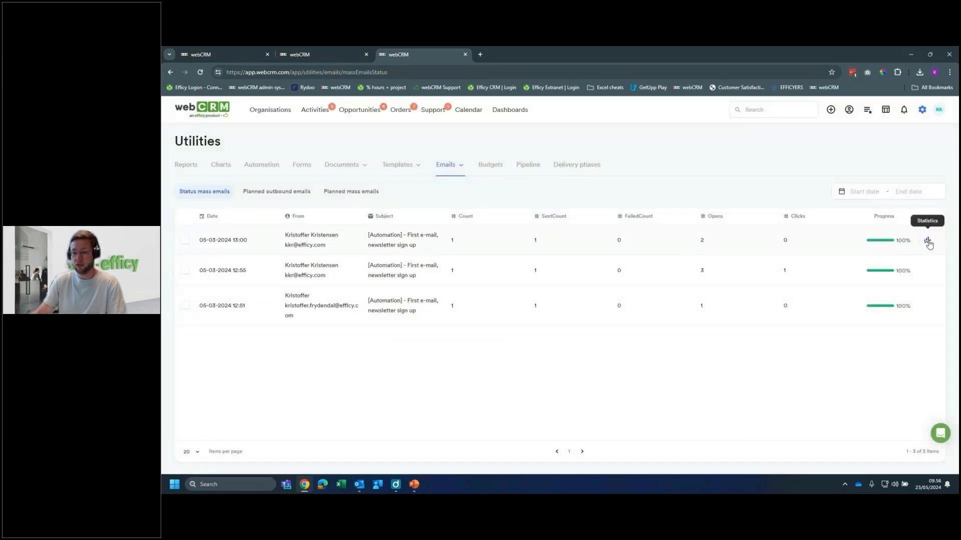
View the 13:00 newsletter email's statistics grouped by Months, Quarters and Days, and close them
left_click(927, 242)
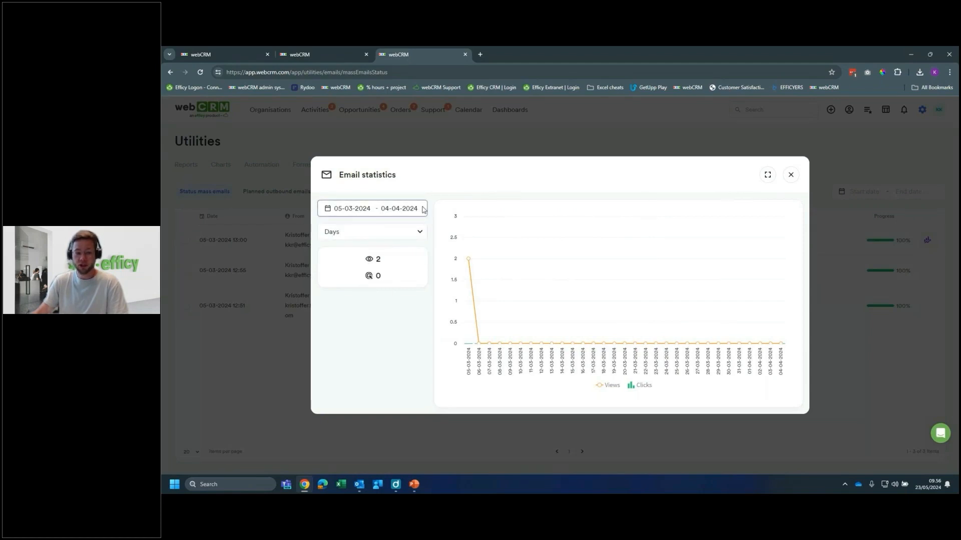
left_click(415, 231)
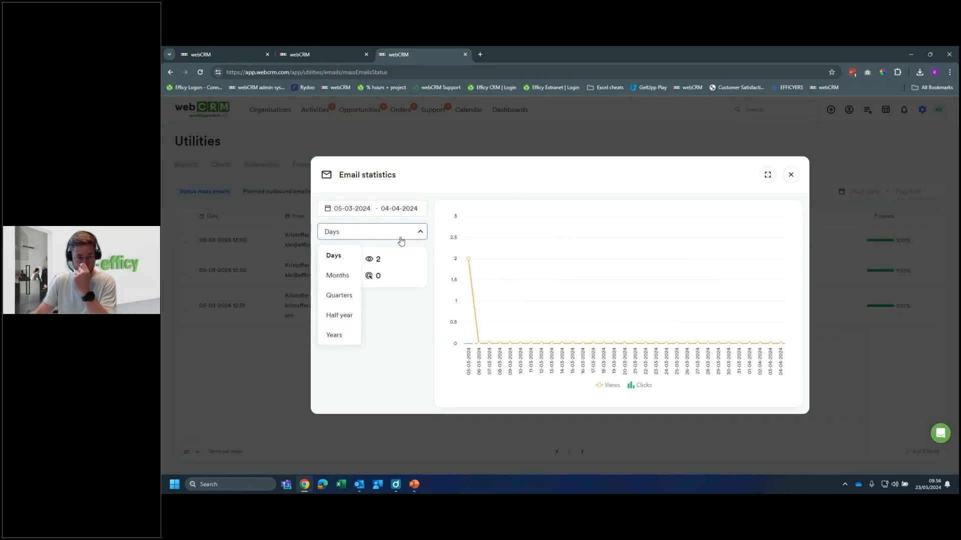
left_click(332, 275)
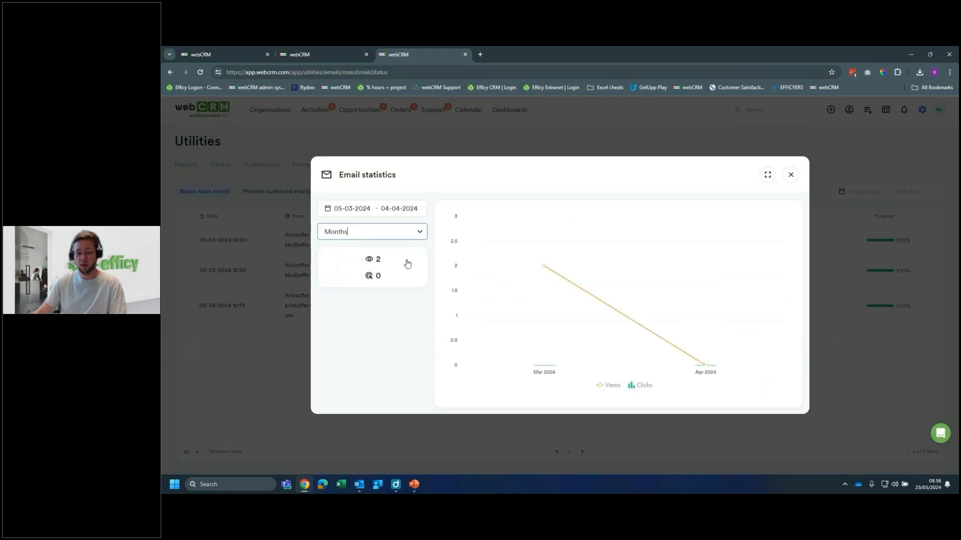
left_click(338, 293)
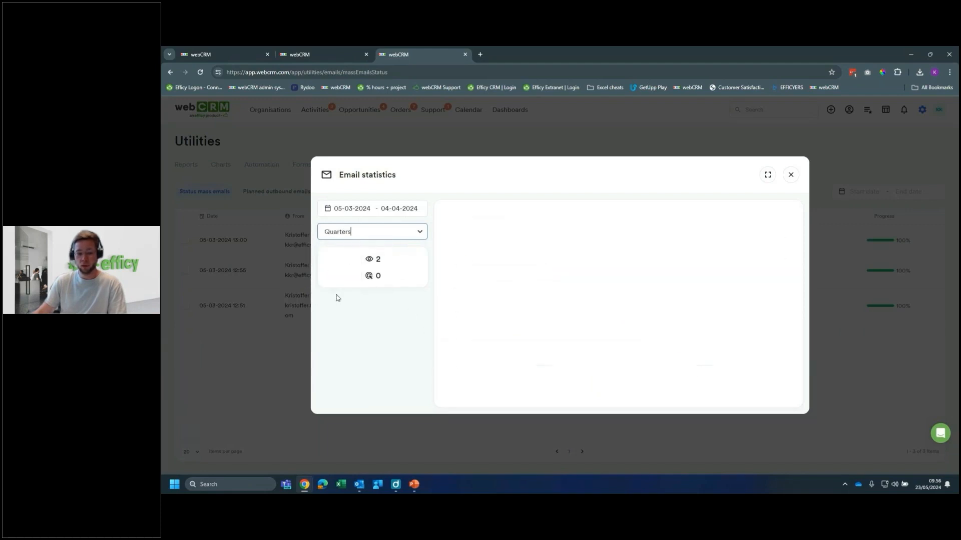
left_click(391, 232)
left_click(345, 256)
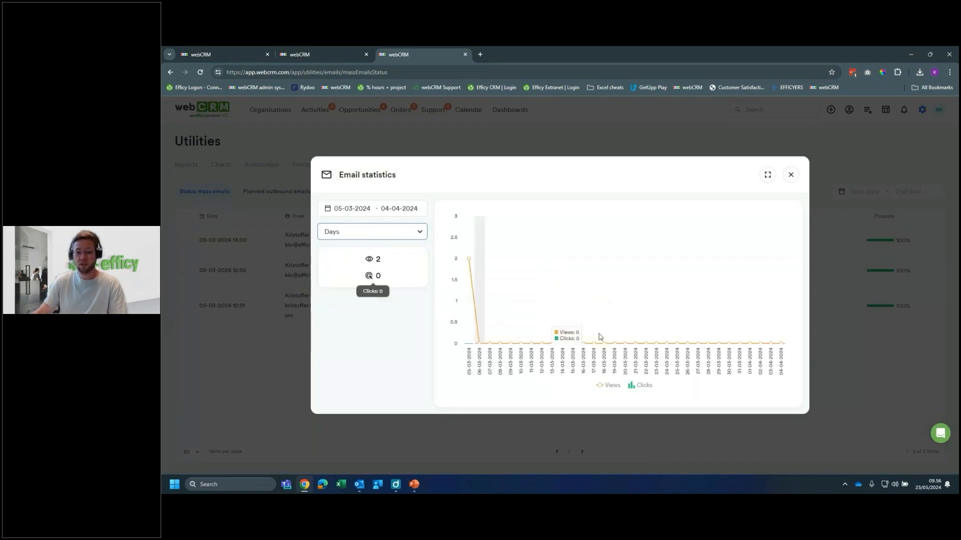
left_click(795, 176)
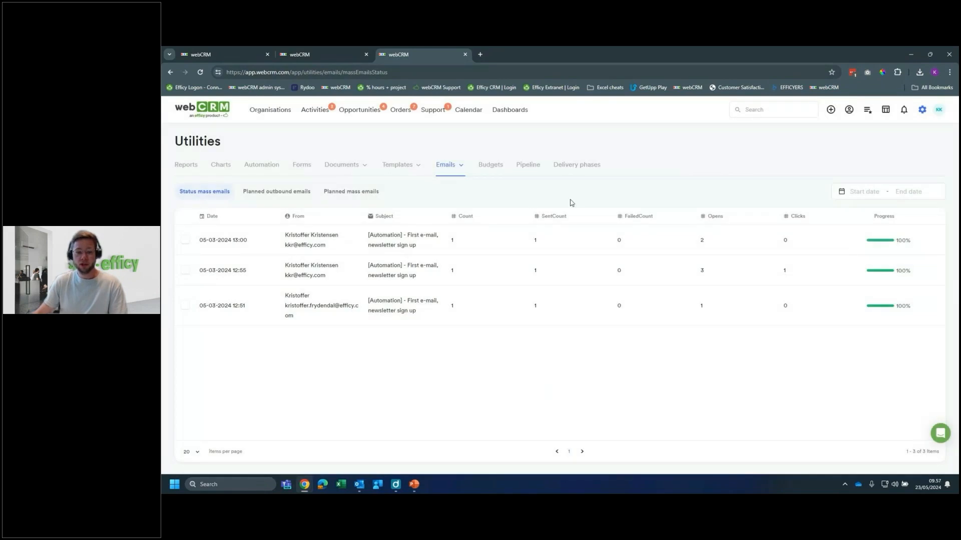
Compare the statistics of the 13:00 and 12:55 newsletter emails, grouped by Months, and close the comparison
left_click(185, 241)
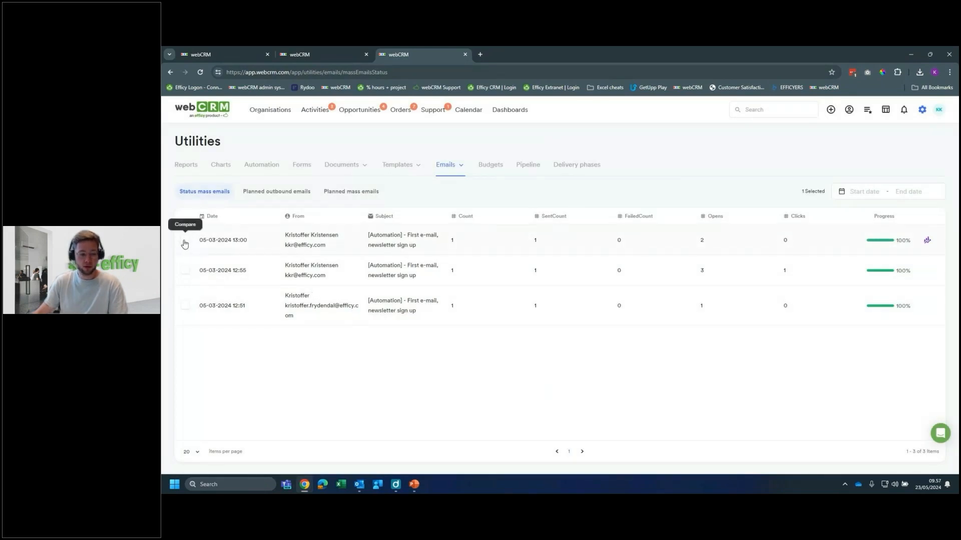
left_click(184, 272)
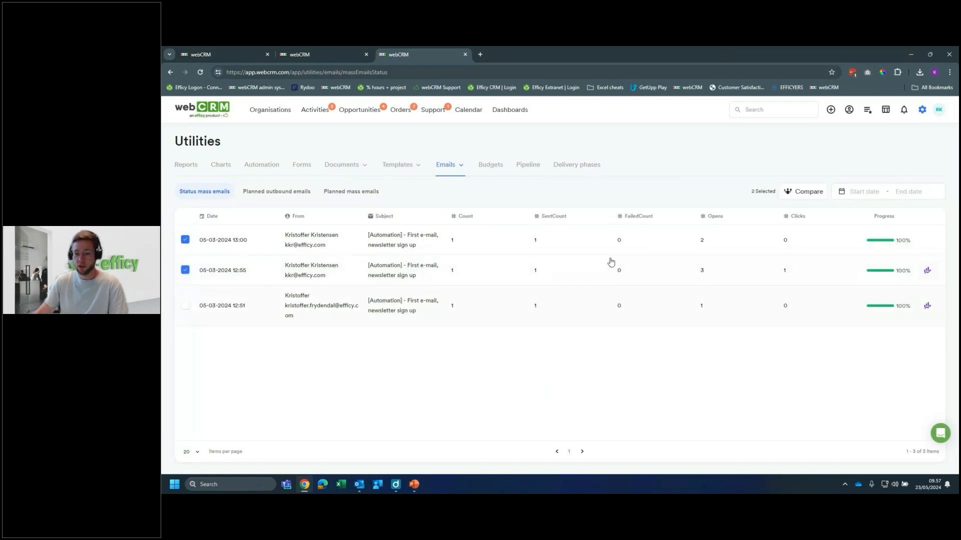
left_click(799, 193)
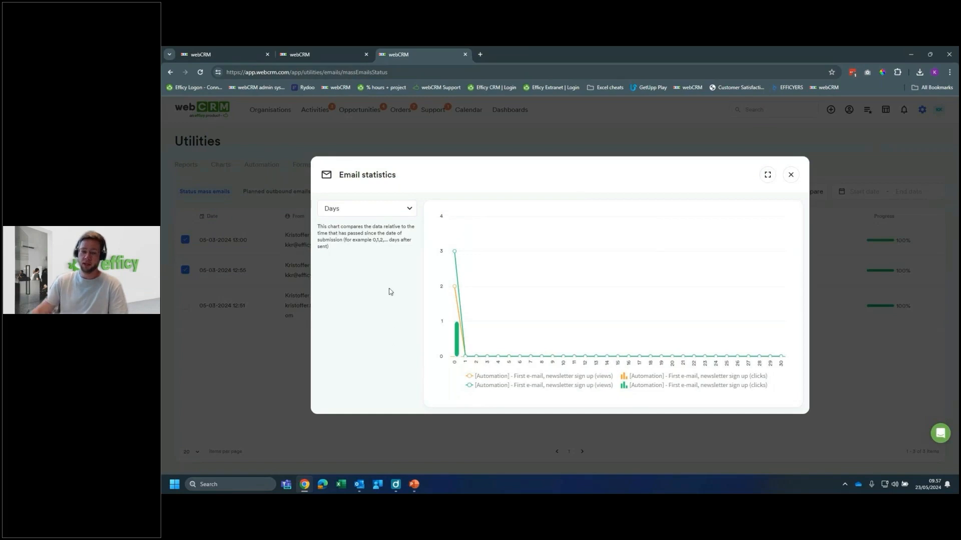
left_click(382, 216)
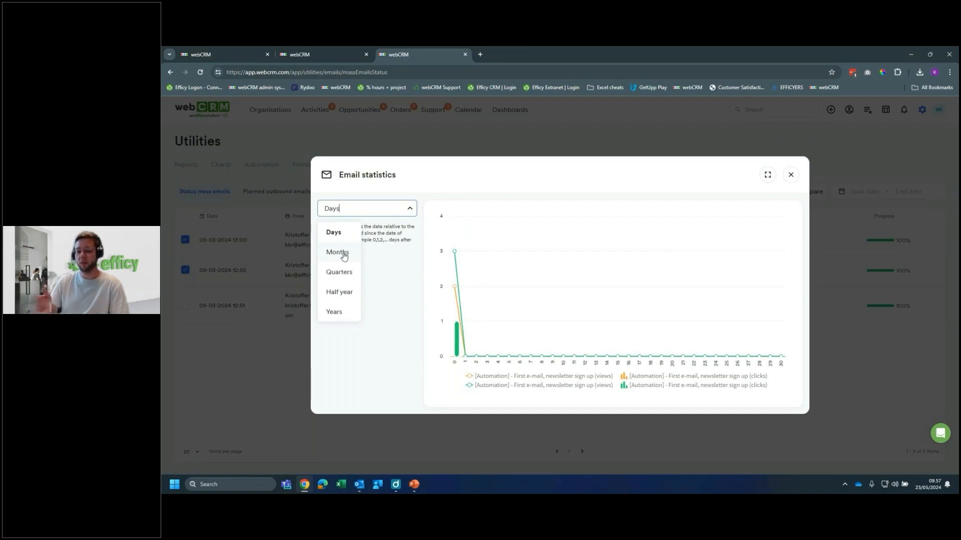
left_click(343, 254)
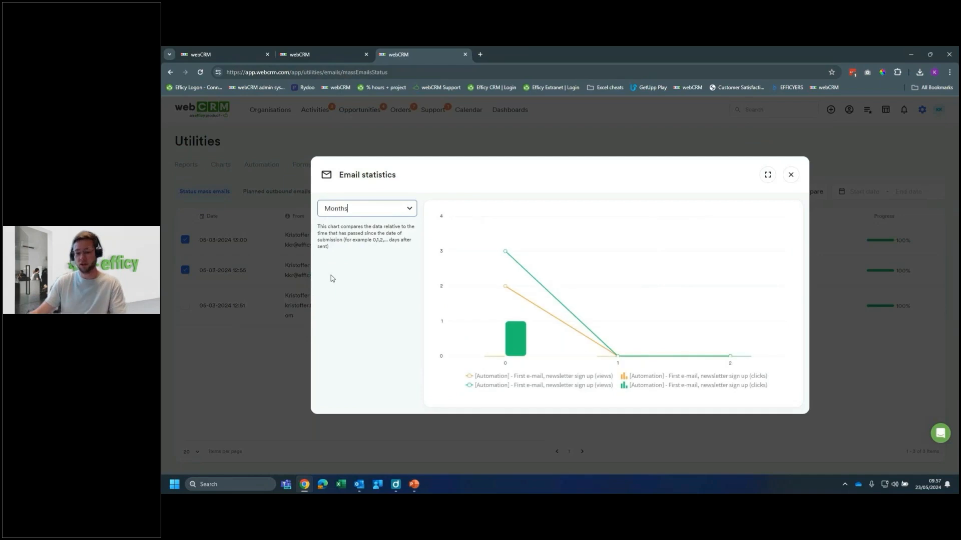
mouse_move(527, 305)
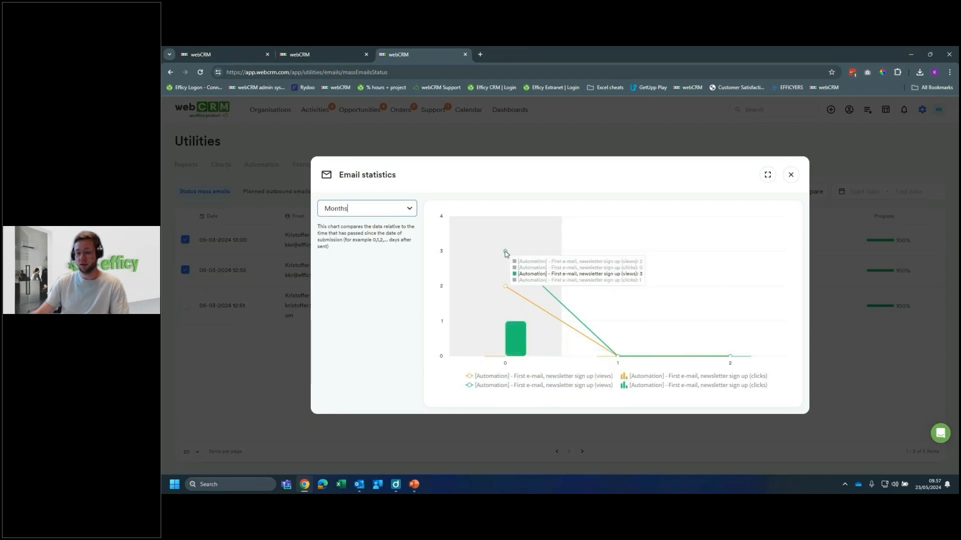
left_click(791, 176)
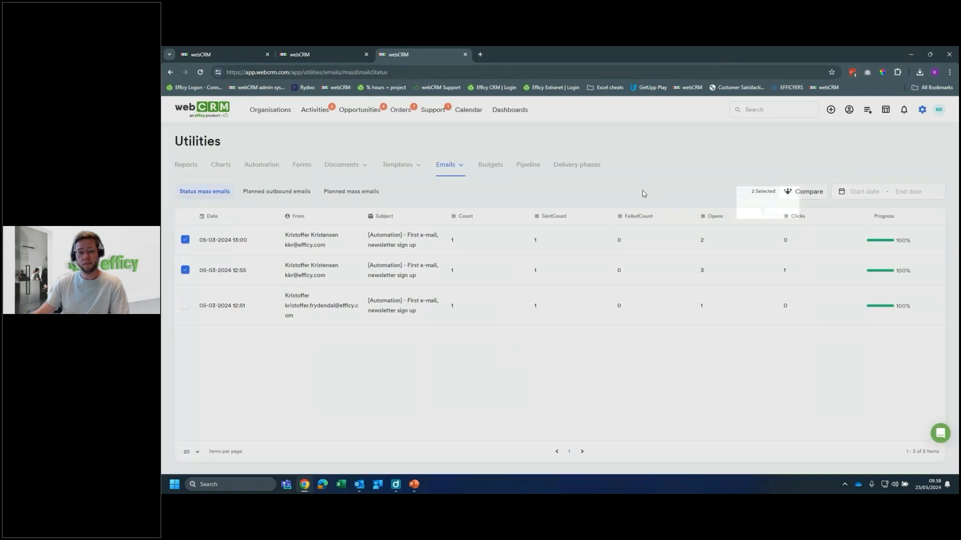
Return from the mass email overview to the list of automation flows
left_click(261, 163)
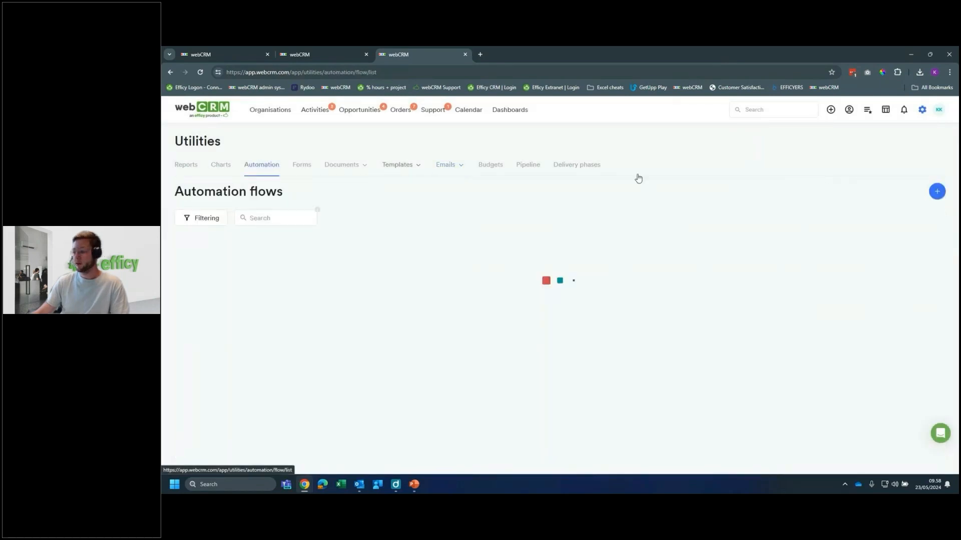